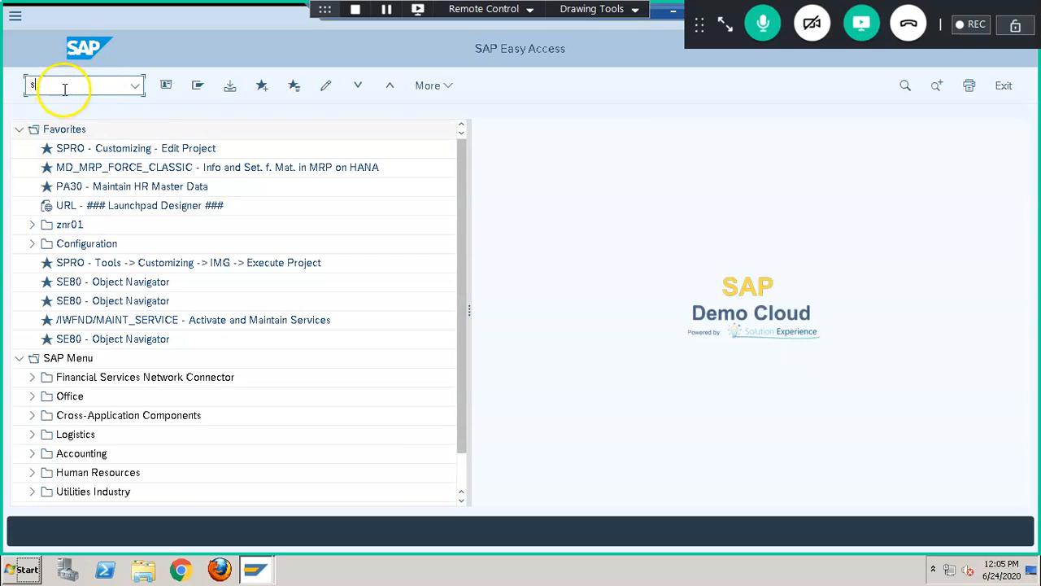
Open search help ZDX_EMP1 in change mode from the ABAP Dictionary and check its selection method
{"action": "key", "text": "Return"}
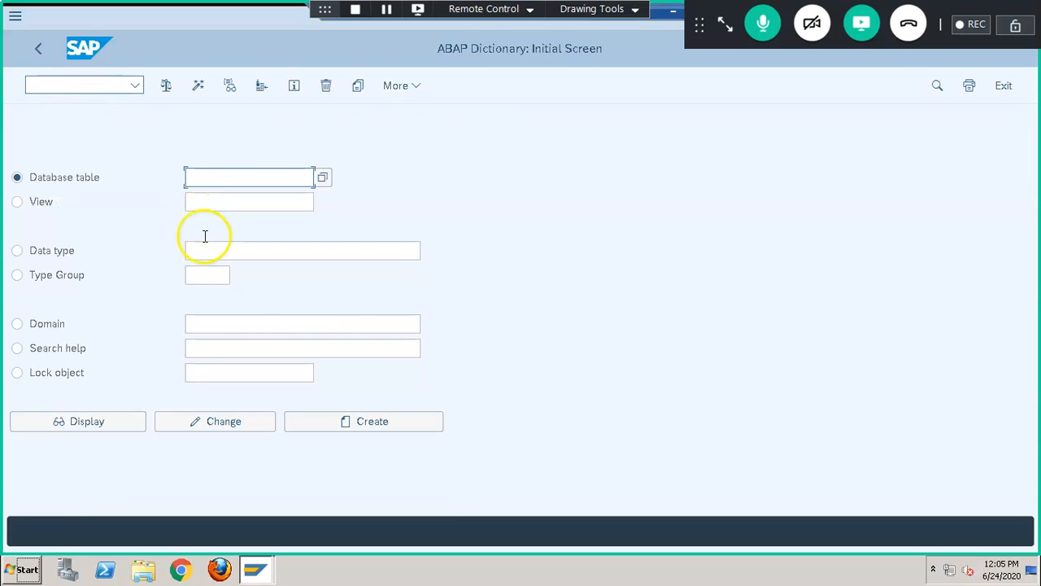
{"action": "left_click", "coordinate": [45, 350]}
{"action": "left_click", "coordinate": [233, 347]}
{"action": "key", "text": "Down"}
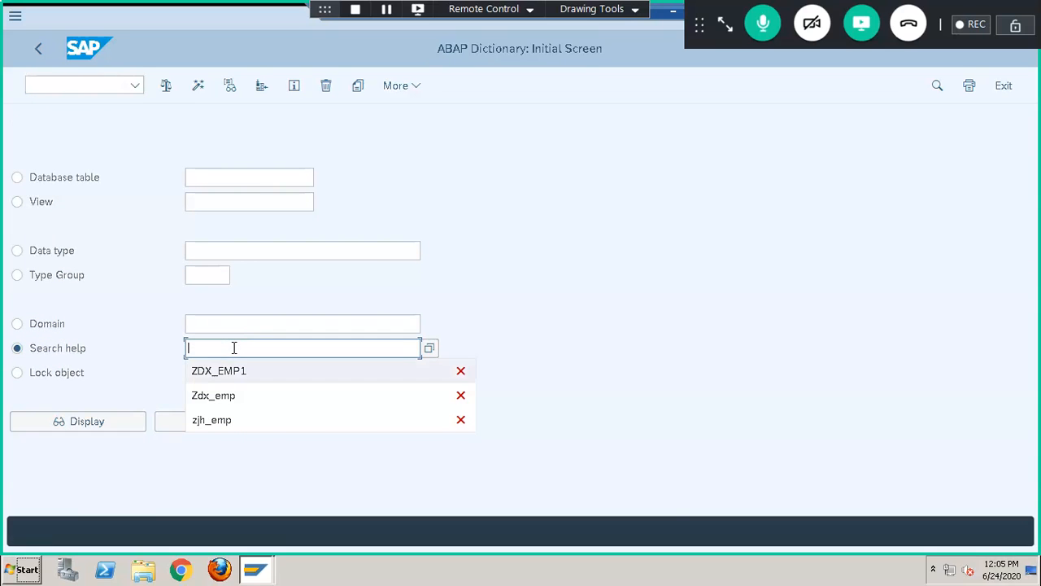
{"action": "key", "text": "Return"}
{"action": "left_click", "coordinate": [230, 422]}
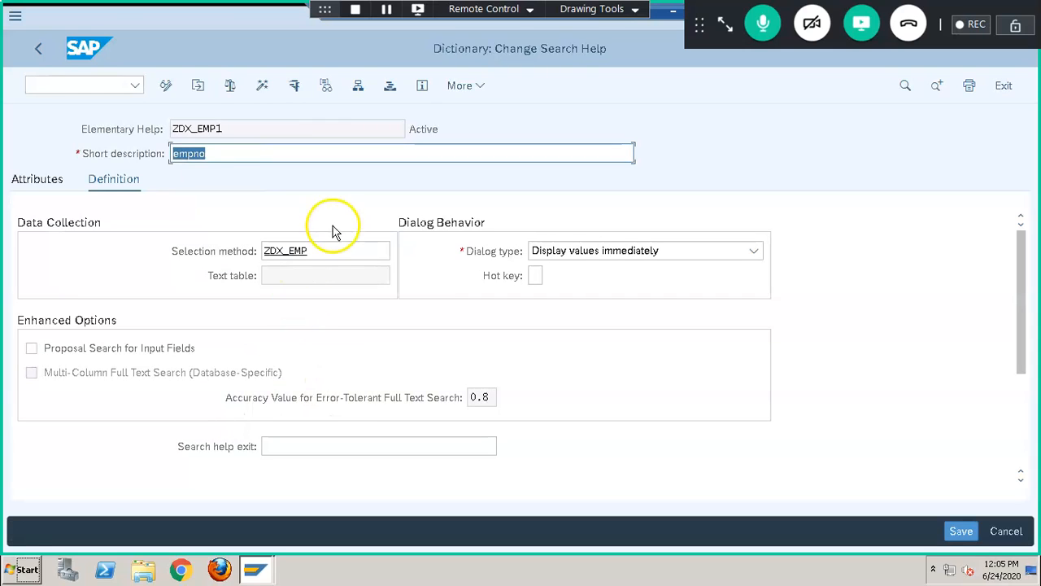
{"action": "left_click", "coordinate": [328, 249]}
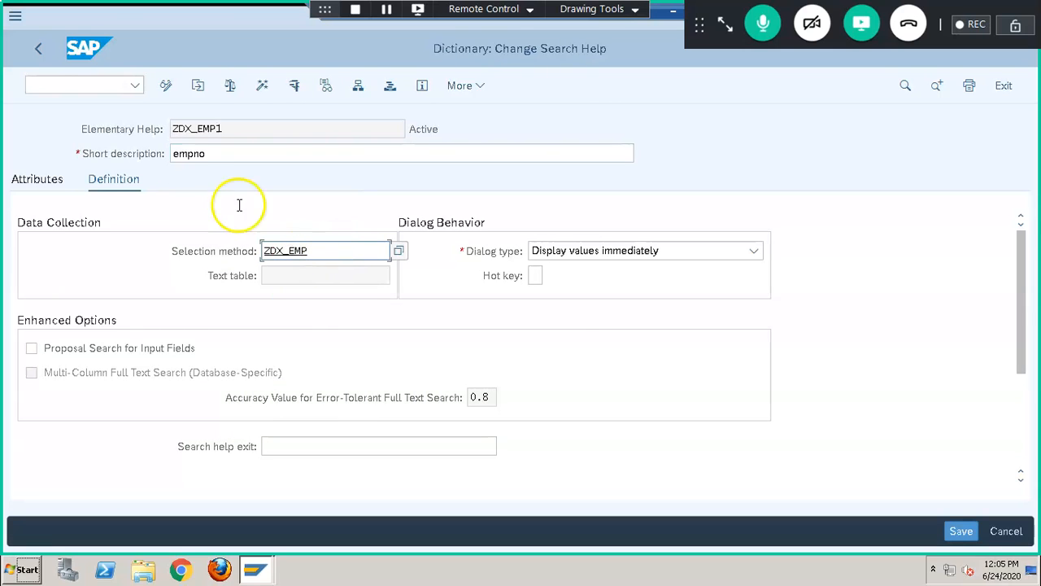
Leave the search help, return to SAP Easy Access and restart the ABAP Dictionary with transaction se11
{"action": "left_click", "coordinate": [35, 57]}
{"action": "key", "text": "F3"}
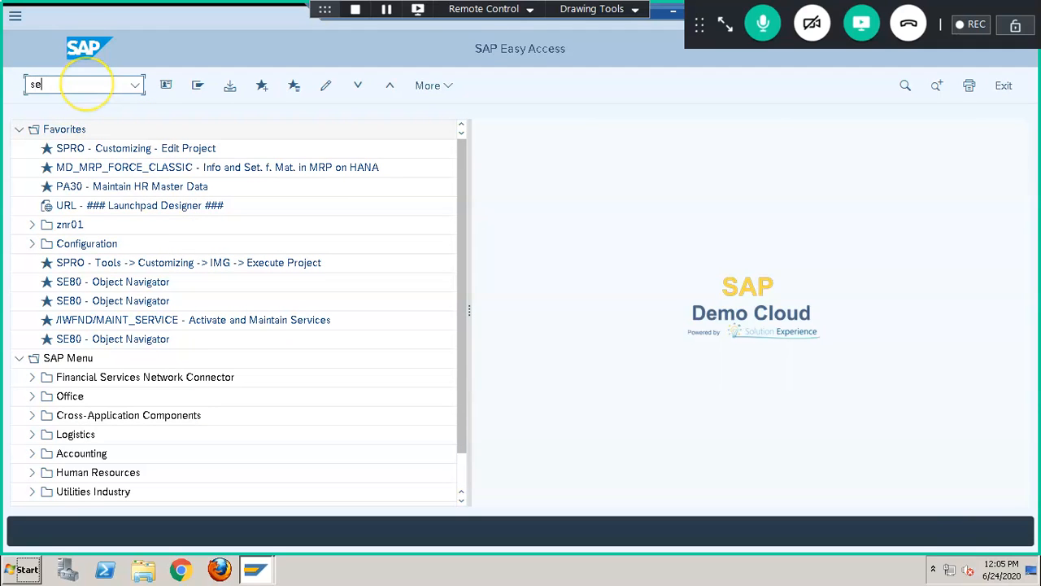
{"action": "type", "text": "se11"}
{"action": "key", "text": "Return"}
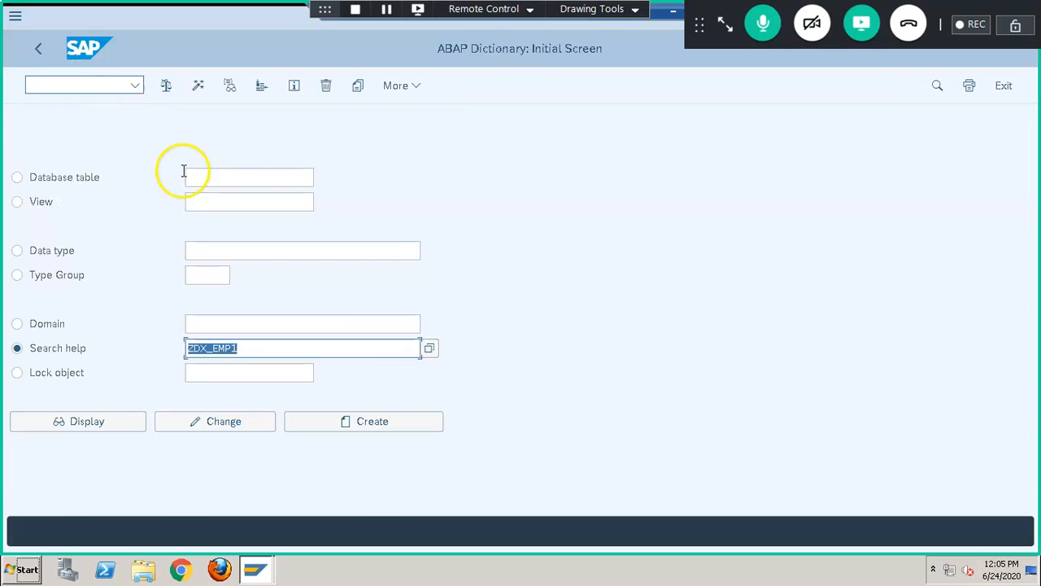
Open the database table ZJH_EMPS in change mode
{"action": "left_click", "coordinate": [75, 178]}
{"action": "left_click", "coordinate": [309, 176]}
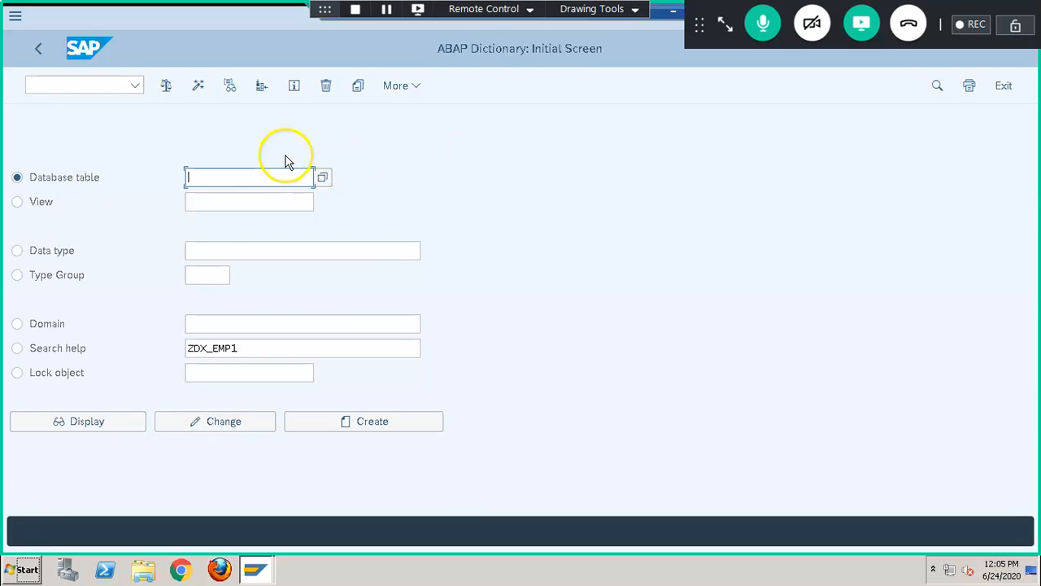
{"action": "left_click", "coordinate": [34, 203]}
{"action": "left_click", "coordinate": [77, 178]}
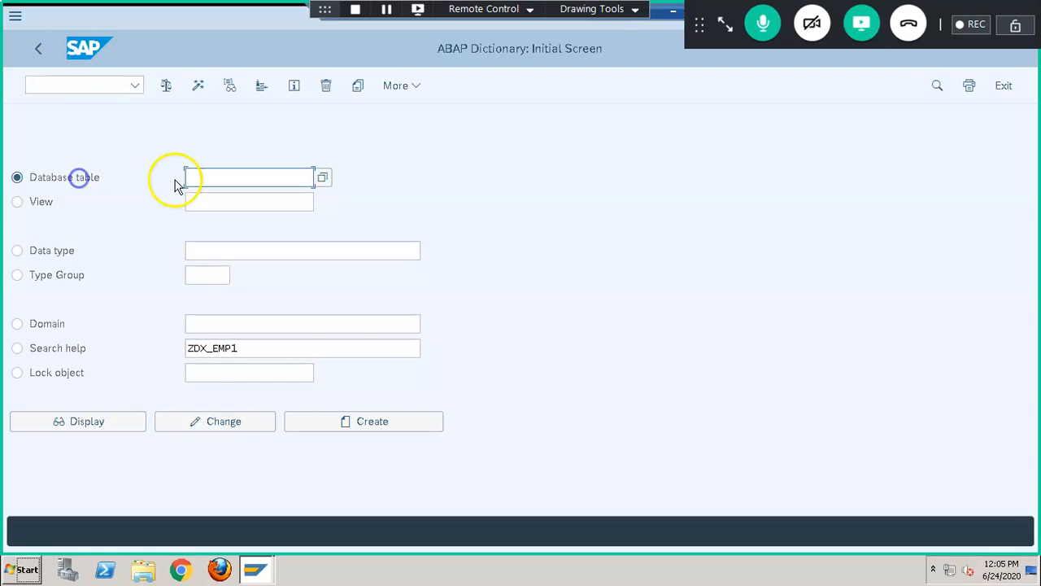
{"action": "left_click", "coordinate": [205, 173]}
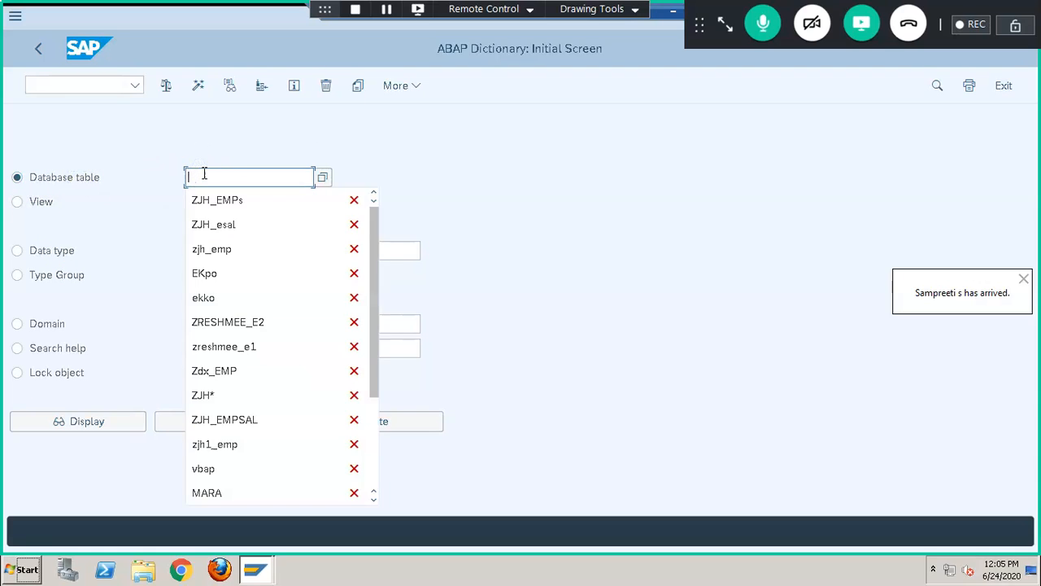
{"action": "key", "text": "Down"}
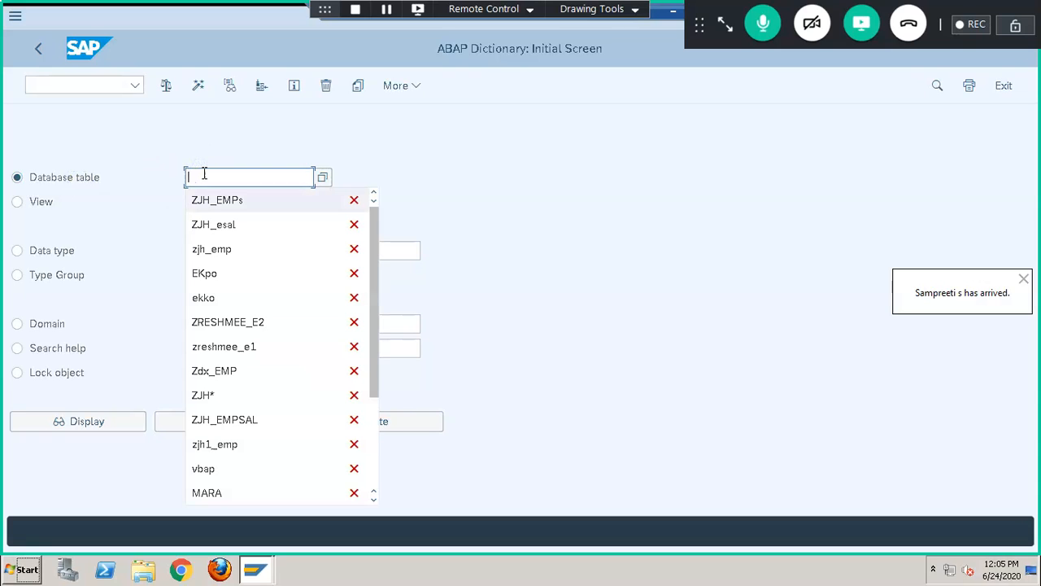
{"action": "key", "text": "Return"}
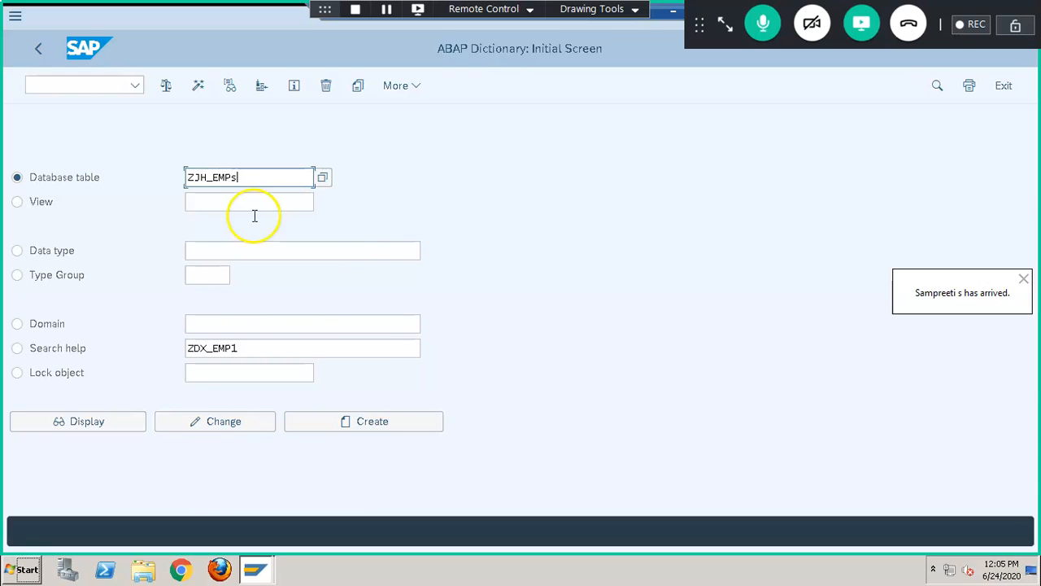
{"action": "left_click", "coordinate": [239, 420]}
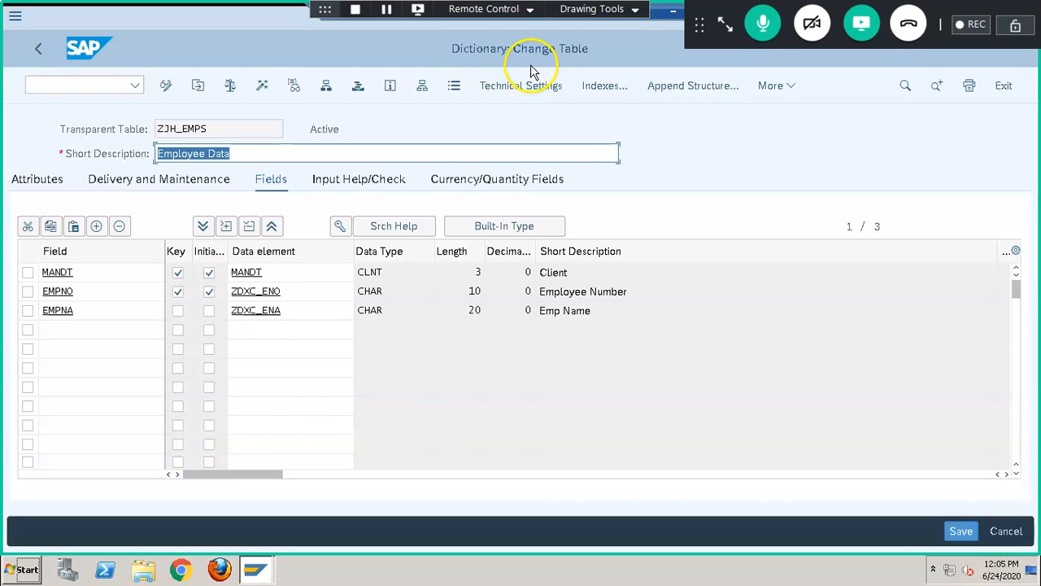
Display all entries of table ZJH_EMPS without selection criteria and return to the ABAP Dictionary initial screen
{"action": "left_click", "coordinate": [454, 86]}
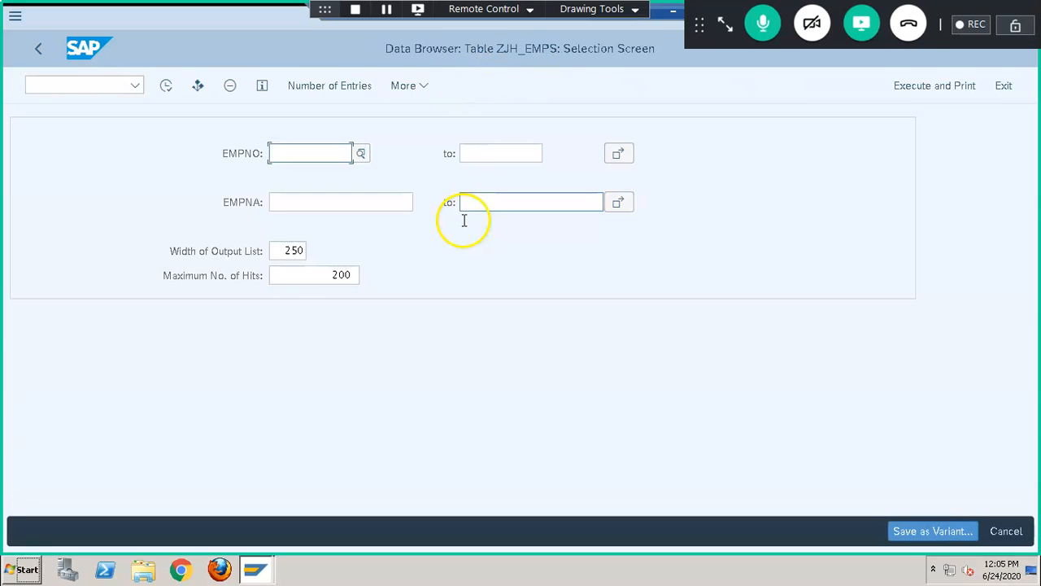
{"action": "left_click", "coordinate": [166, 85]}
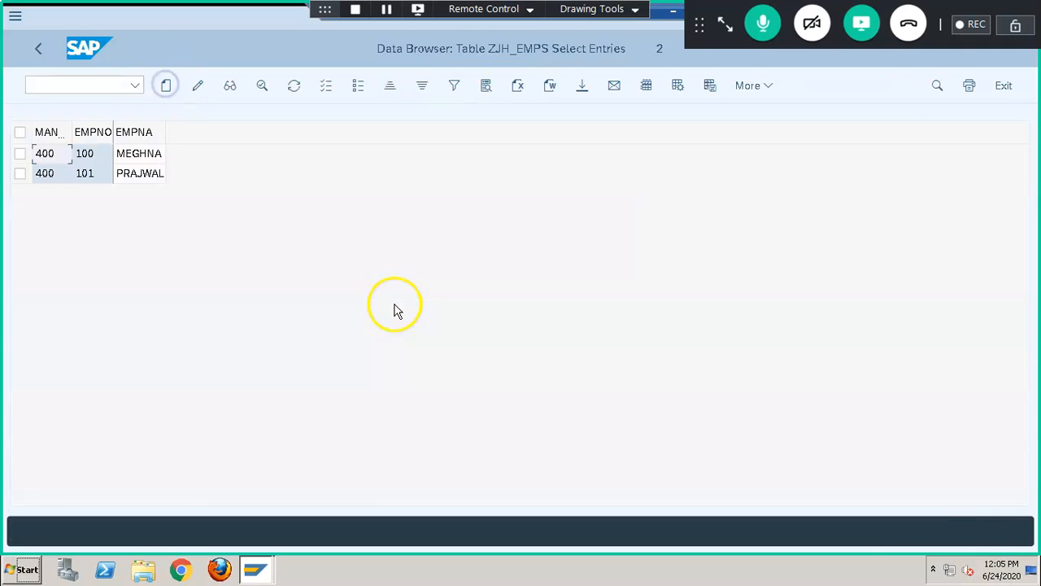
{"action": "left_click", "coordinate": [33, 48]}
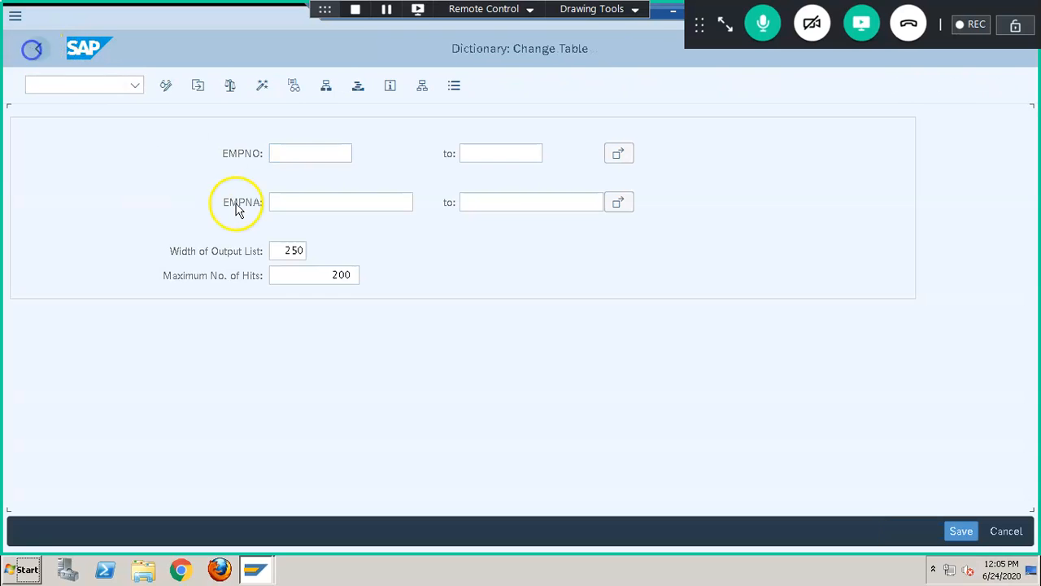
{"action": "left_click", "coordinate": [274, 152]}
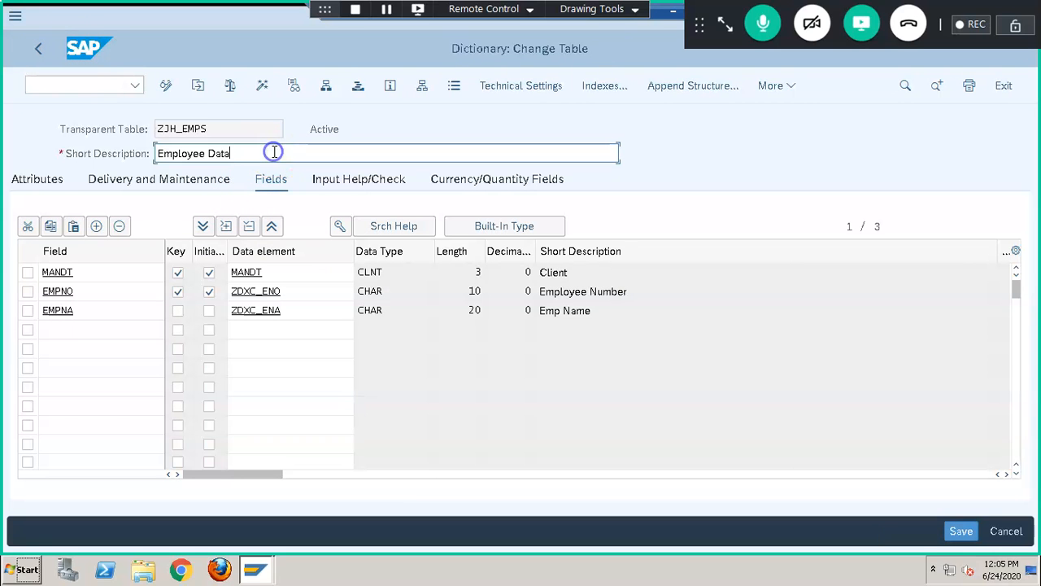
{"action": "left_click", "coordinate": [39, 48]}
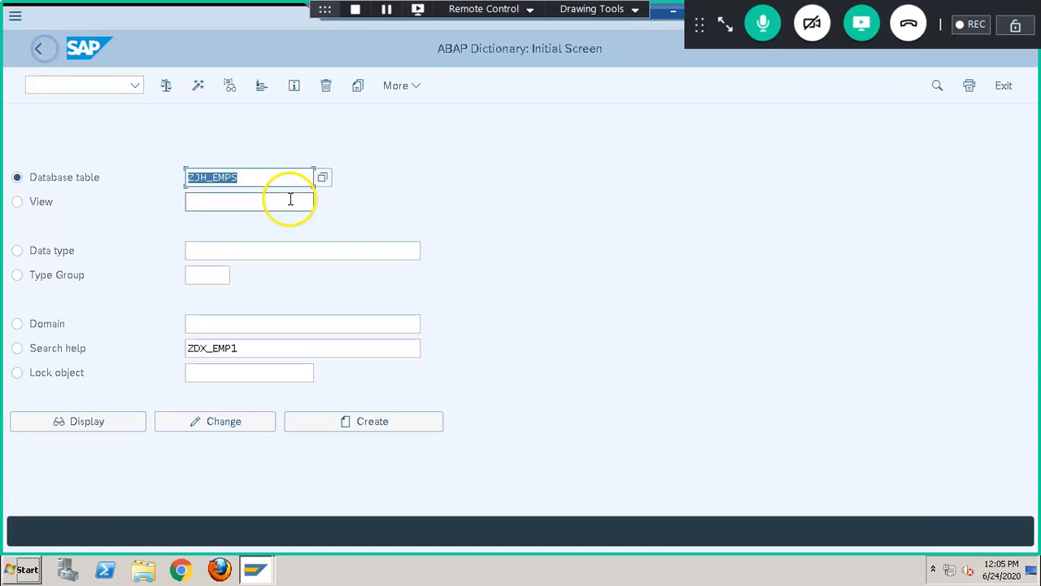
Open the database table ZJH_EMPSAL in change mode
{"action": "left_click", "coordinate": [266, 179]}
{"action": "key", "text": "BackSpace"}
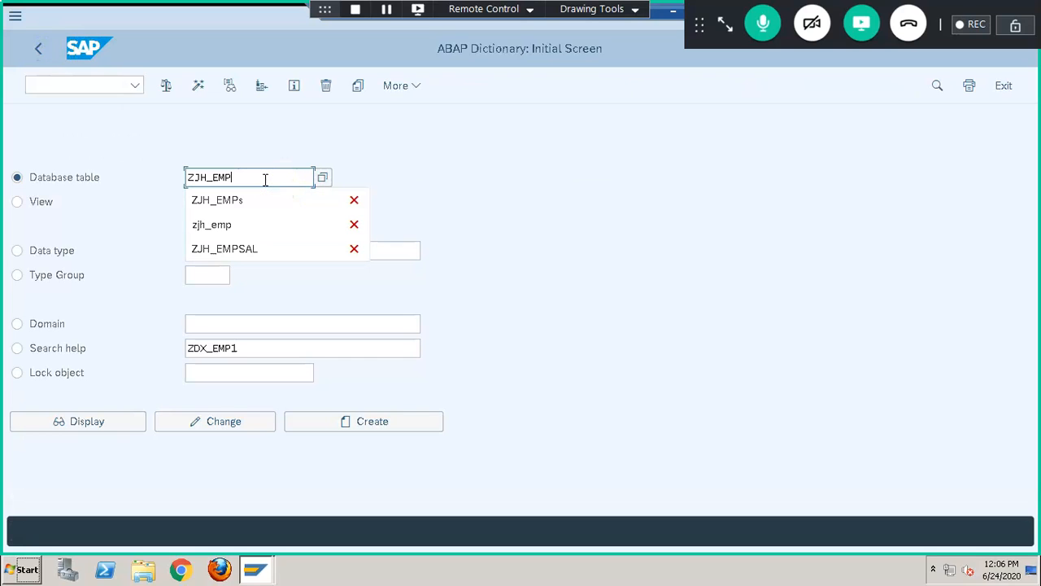
{"action": "left_click", "coordinate": [269, 249]}
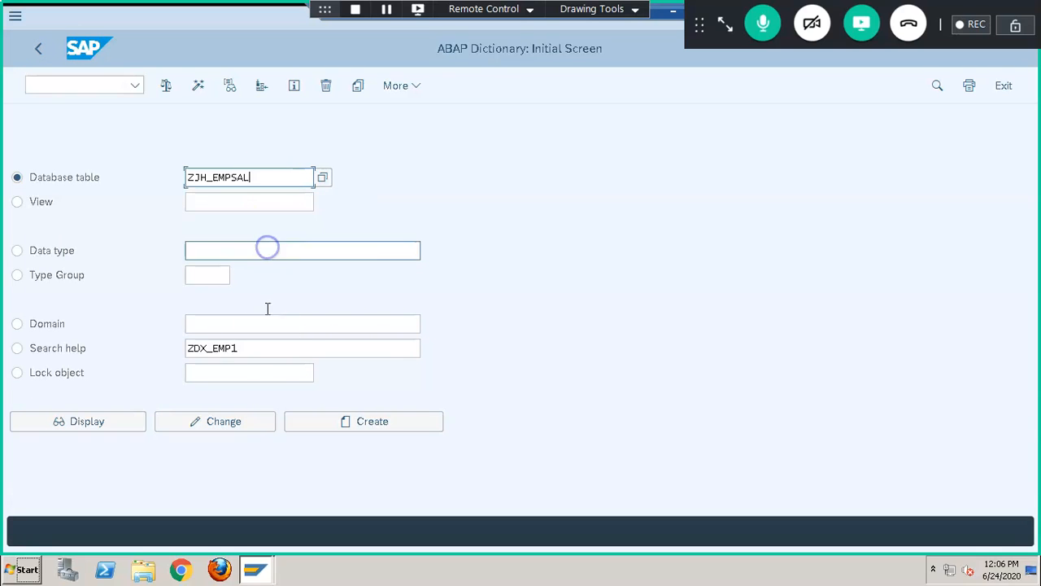
{"action": "left_click", "coordinate": [244, 422]}
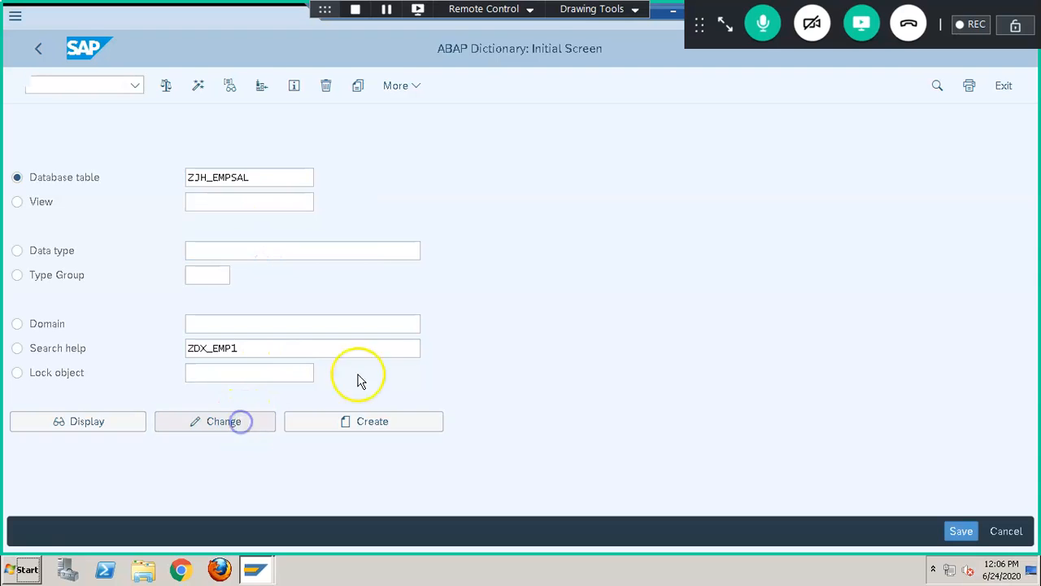
Display all entries of table ZJH_EMPSAL without selection criteria and return to its selection screen
{"action": "left_click", "coordinate": [454, 86]}
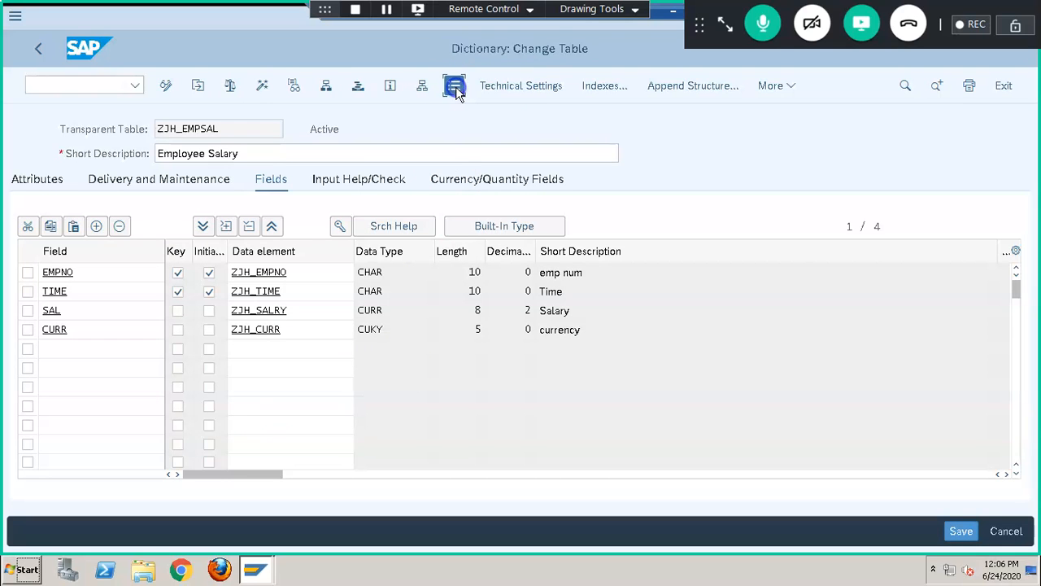
{"action": "left_click", "coordinate": [165, 86]}
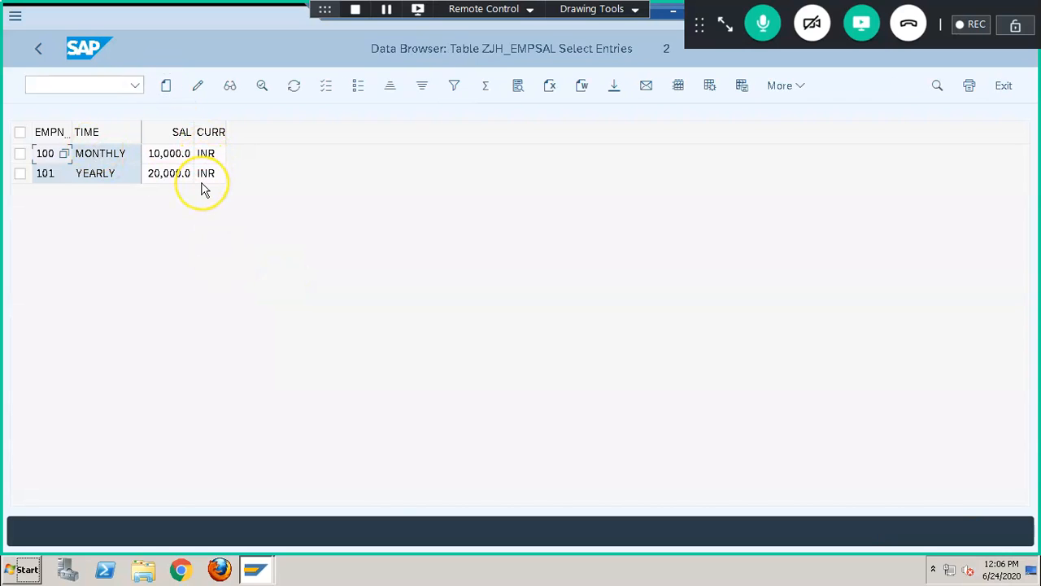
{"action": "left_click", "coordinate": [39, 48]}
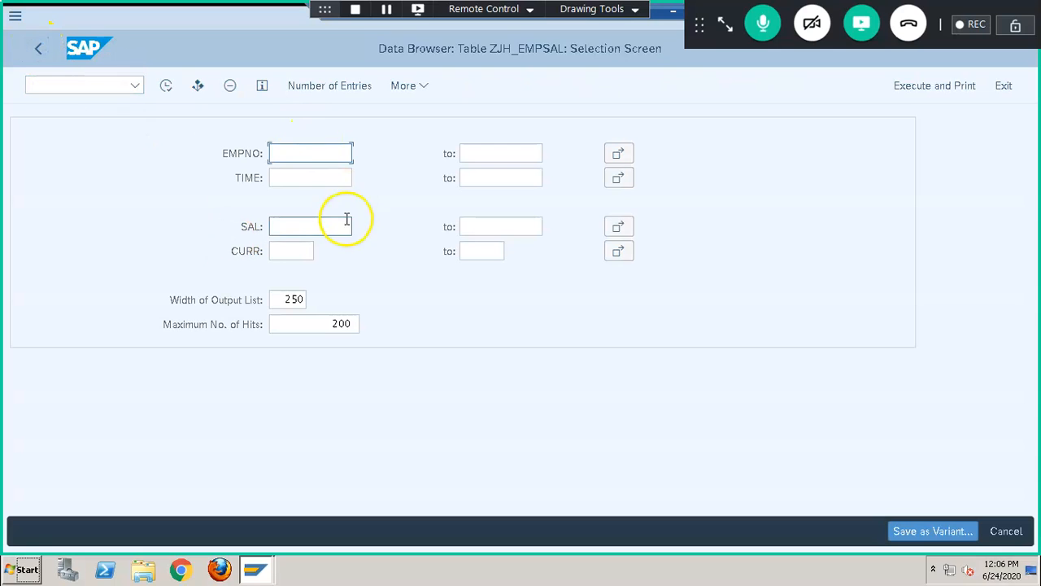
View the possible values for the TIME selection field and return to the ZJH_EMPSAL table definition
{"action": "left_click", "coordinate": [327, 180]}
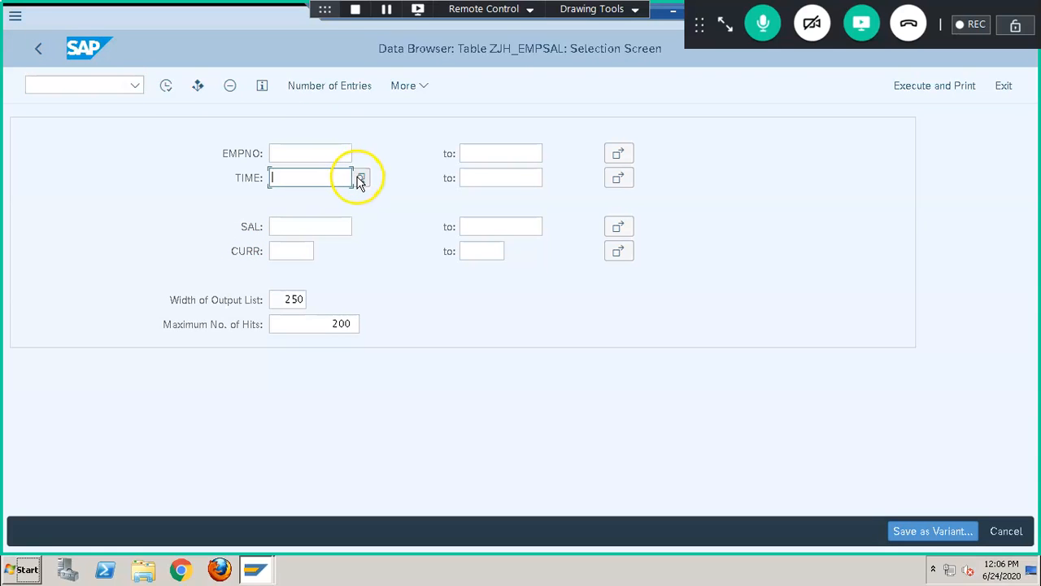
{"action": "left_click", "coordinate": [360, 178]}
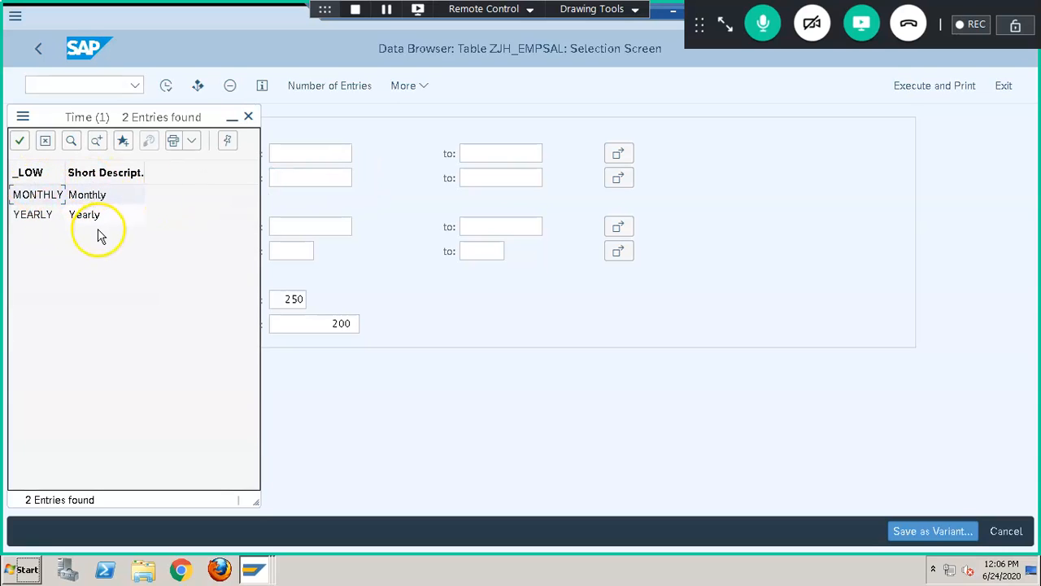
{"action": "left_click", "coordinate": [248, 118]}
{"action": "left_click", "coordinate": [43, 52]}
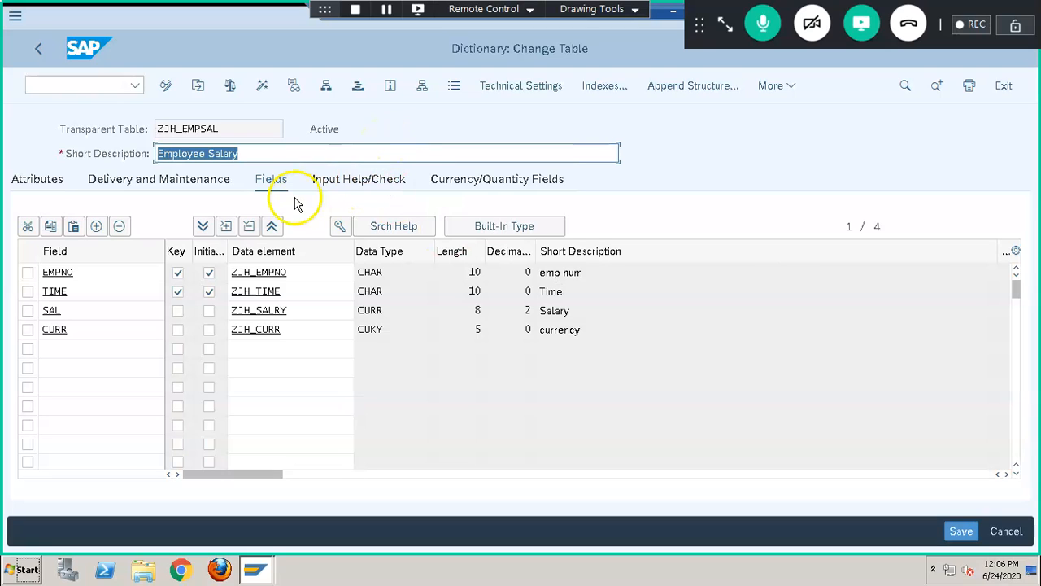
View the foreign key definition form for the EMPNO field of ZJH_EMPSAL, close it unfilled and leave the table
{"action": "left_click", "coordinate": [340, 225]}
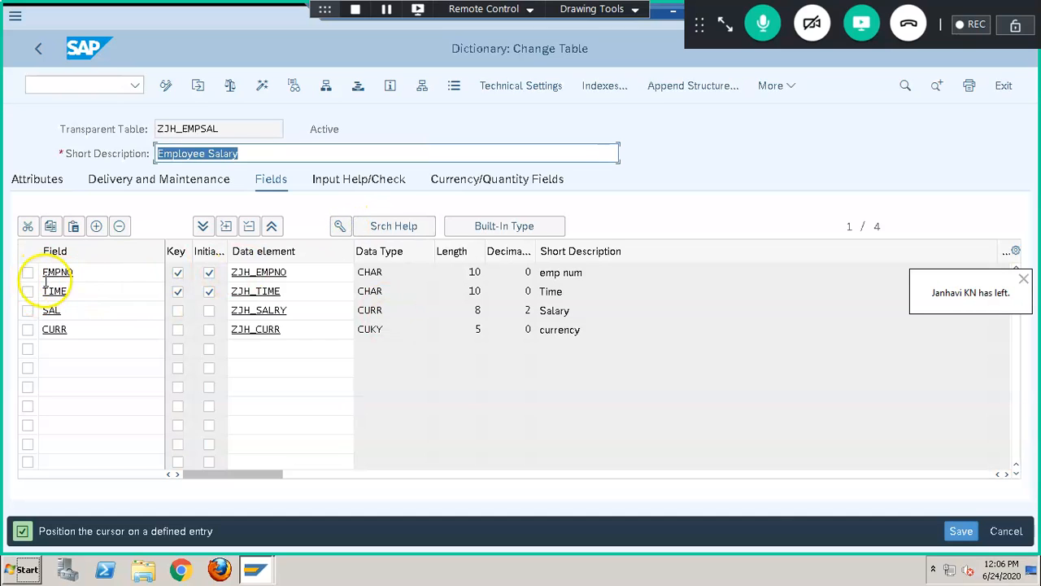
{"action": "left_click", "coordinate": [303, 261]}
{"action": "left_click", "coordinate": [340, 225]}
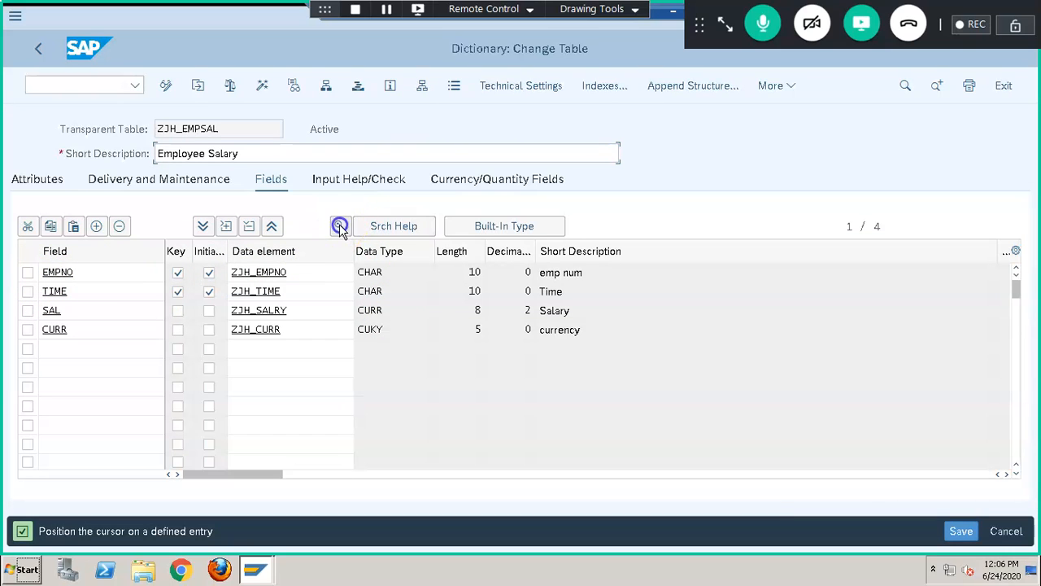
{"action": "left_click", "coordinate": [341, 227]}
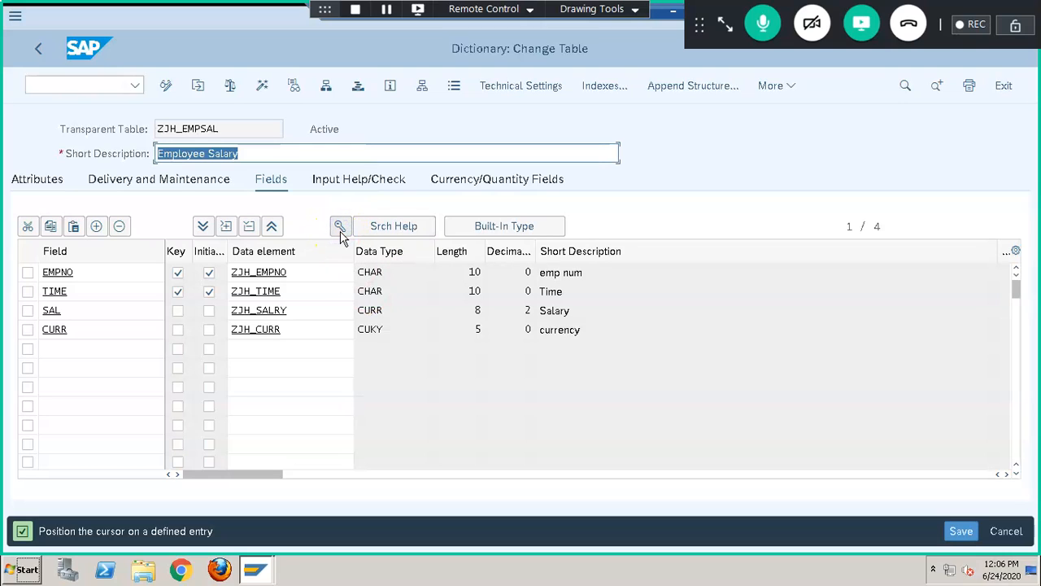
{"action": "left_click", "coordinate": [281, 269]}
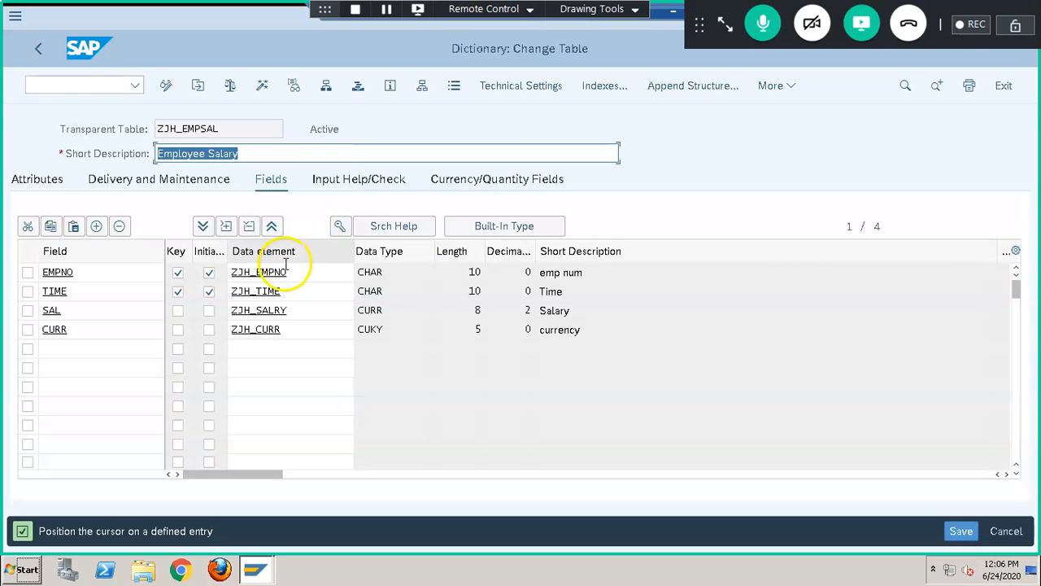
{"action": "left_click", "coordinate": [28, 272]}
{"action": "left_click", "coordinate": [340, 227]}
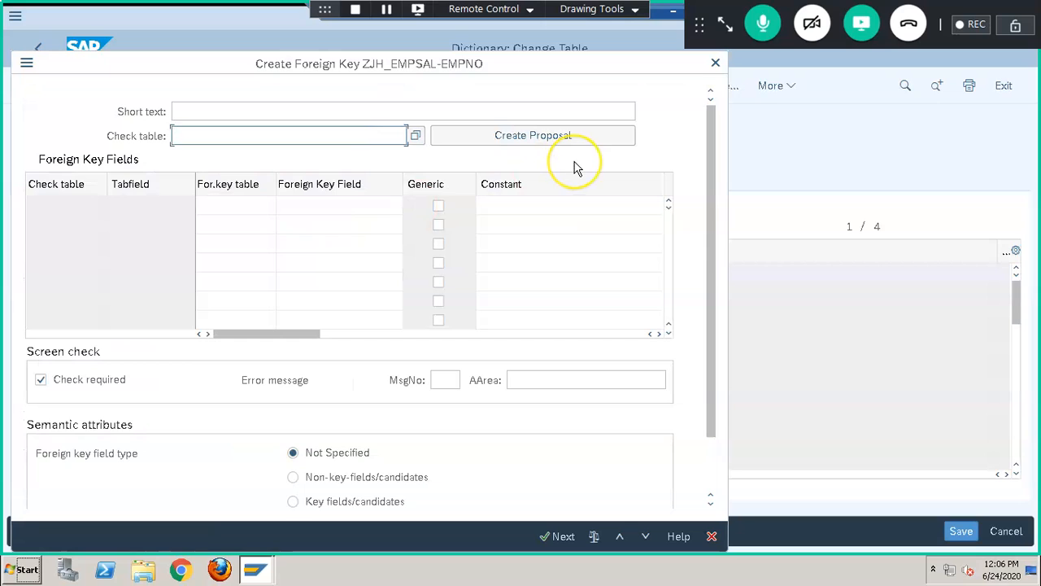
{"action": "left_click", "coordinate": [714, 66]}
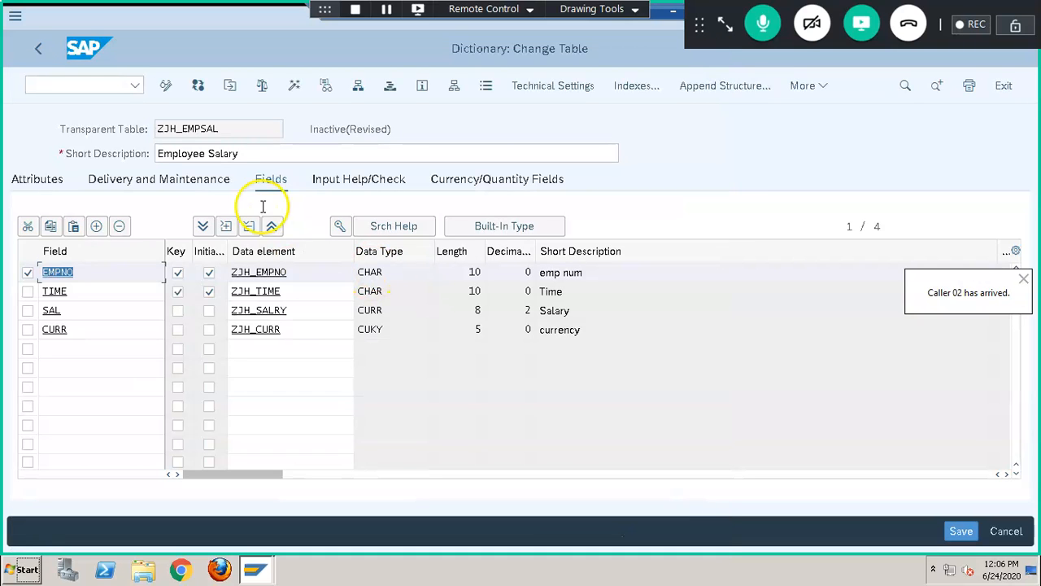
{"action": "left_click", "coordinate": [38, 51]}
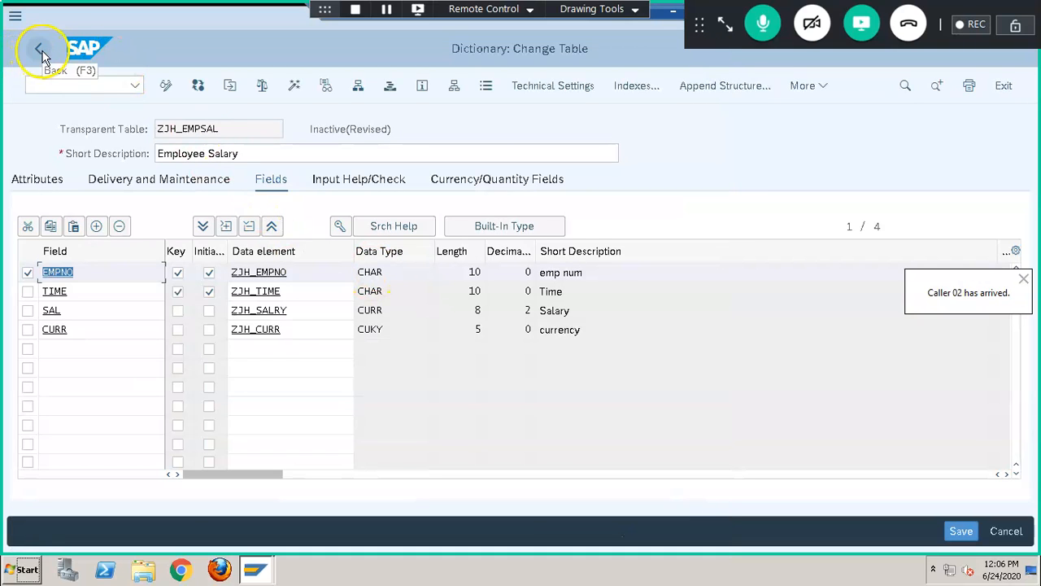
Leave table ZJH_EMPSAL without saving and open the database table ZJH_ESAL in change mode
{"action": "left_click", "coordinate": [383, 424]}
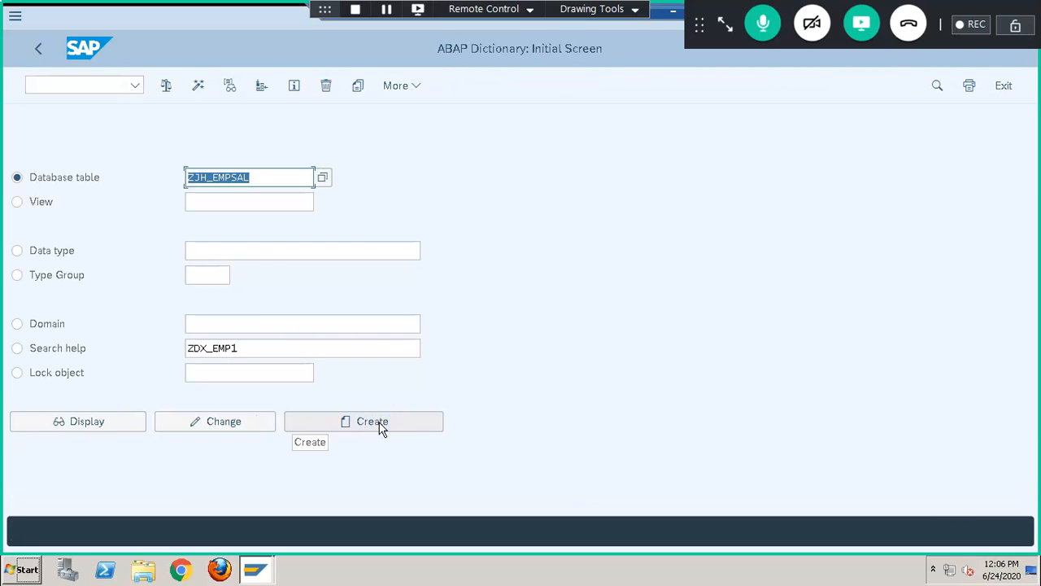
{"action": "left_click", "coordinate": [270, 179]}
{"action": "key", "text": "BackSpace"}
{"action": "key", "text": "BackSpace"}
{"action": "key", "text": "BackSpace"}
{"action": "key", "text": "BackSpace"}
{"action": "key", "text": "BackSpace"}
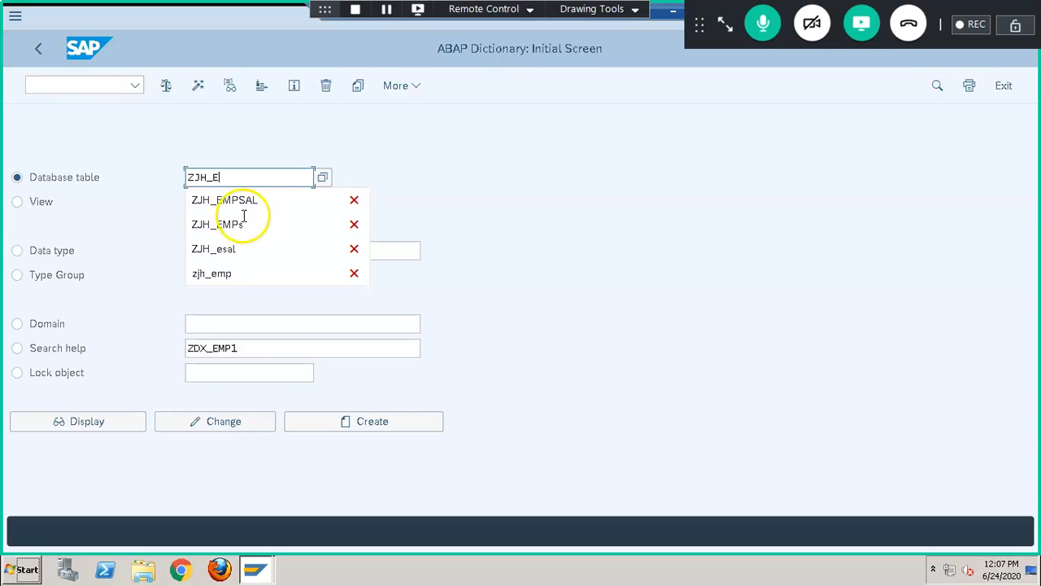
{"action": "left_click", "coordinate": [238, 247]}
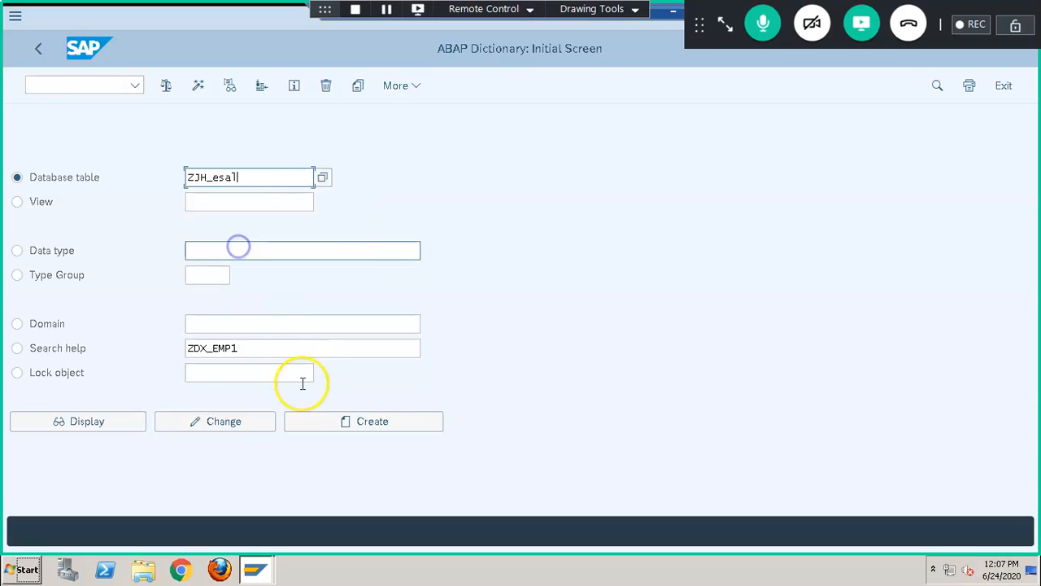
{"action": "left_click", "coordinate": [263, 421]}
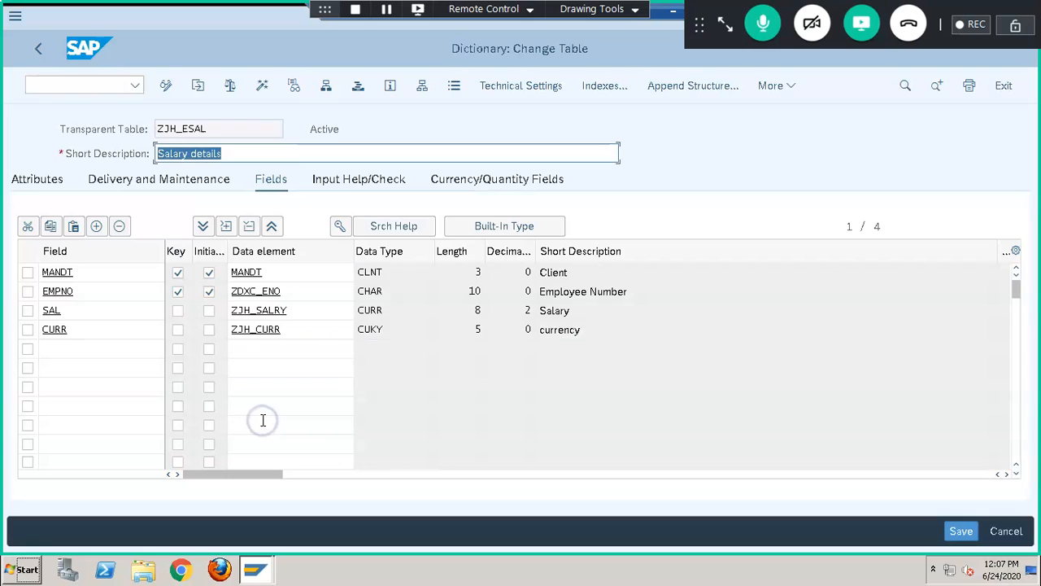
Review the foreign key definition of the EMPNO field in ZJH_ESAL, close it unchanged and view the table's input help and check assignments
{"action": "left_click", "coordinate": [27, 290]}
{"action": "left_click", "coordinate": [340, 226]}
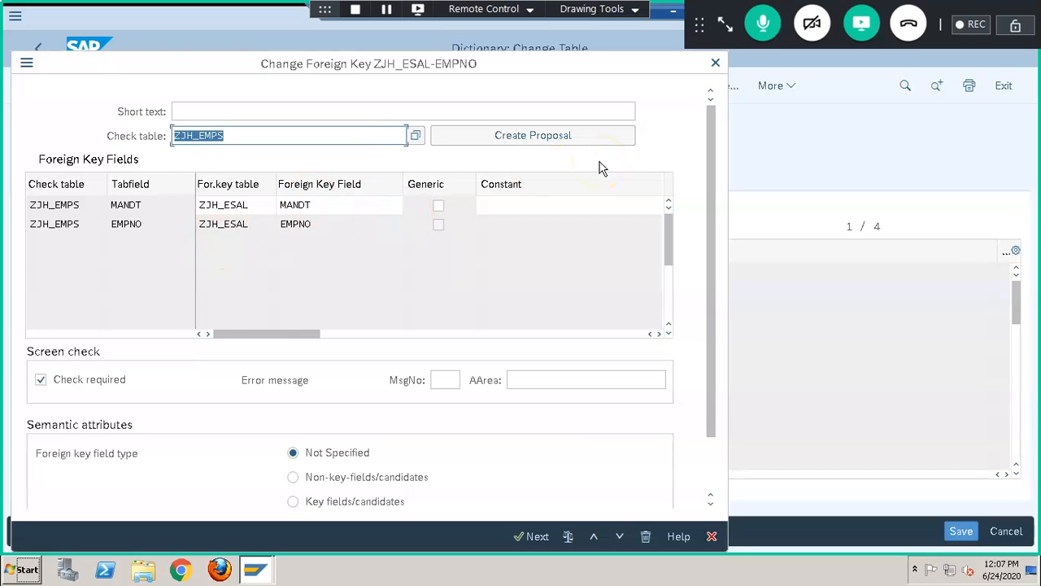
{"action": "left_click", "coordinate": [715, 68]}
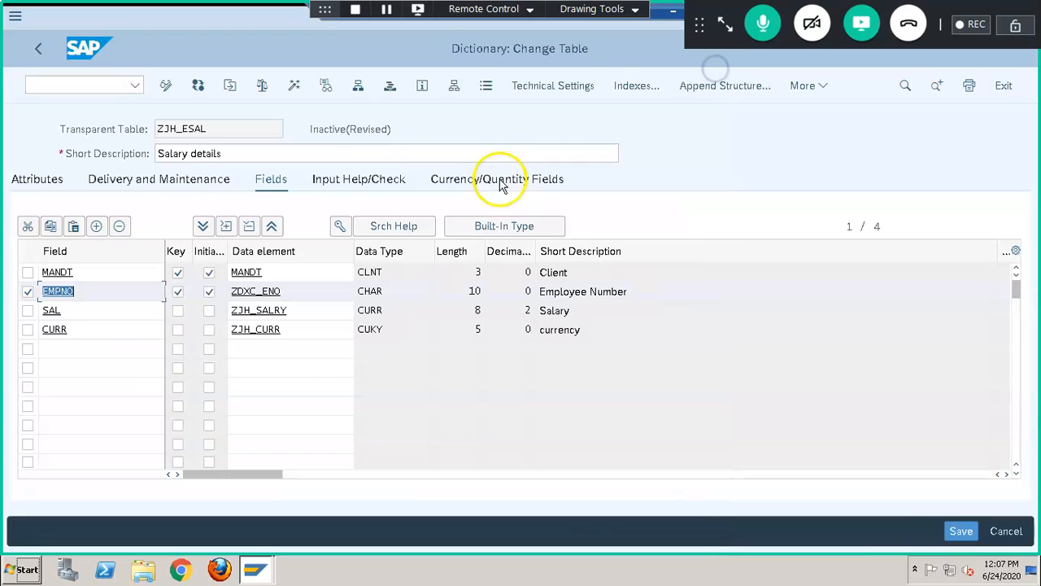
{"action": "left_click", "coordinate": [399, 226]}
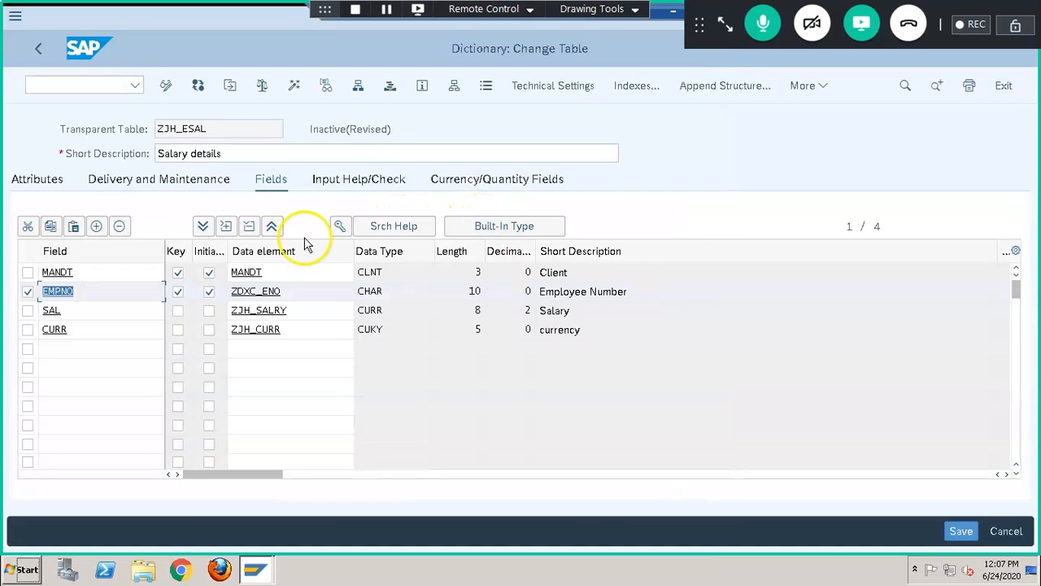
{"action": "left_click", "coordinate": [336, 225]}
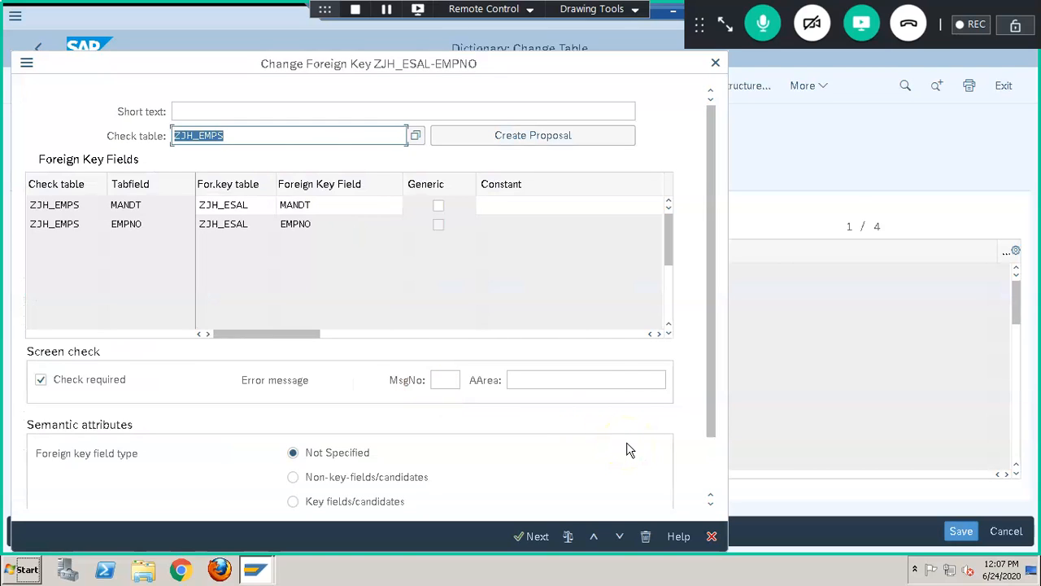
{"action": "left_click", "coordinate": [762, 24]}
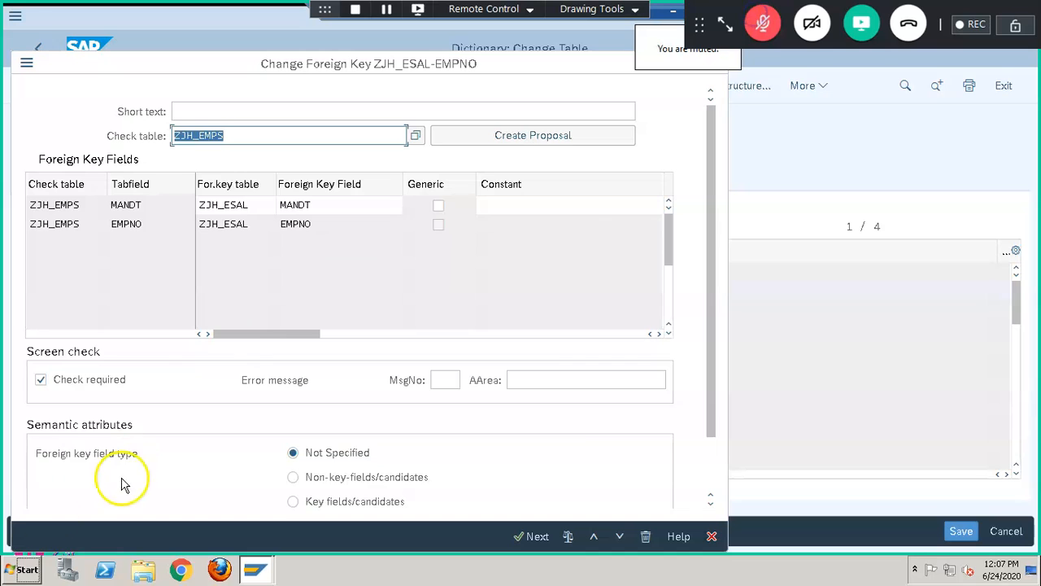
{"action": "left_click", "coordinate": [763, 24]}
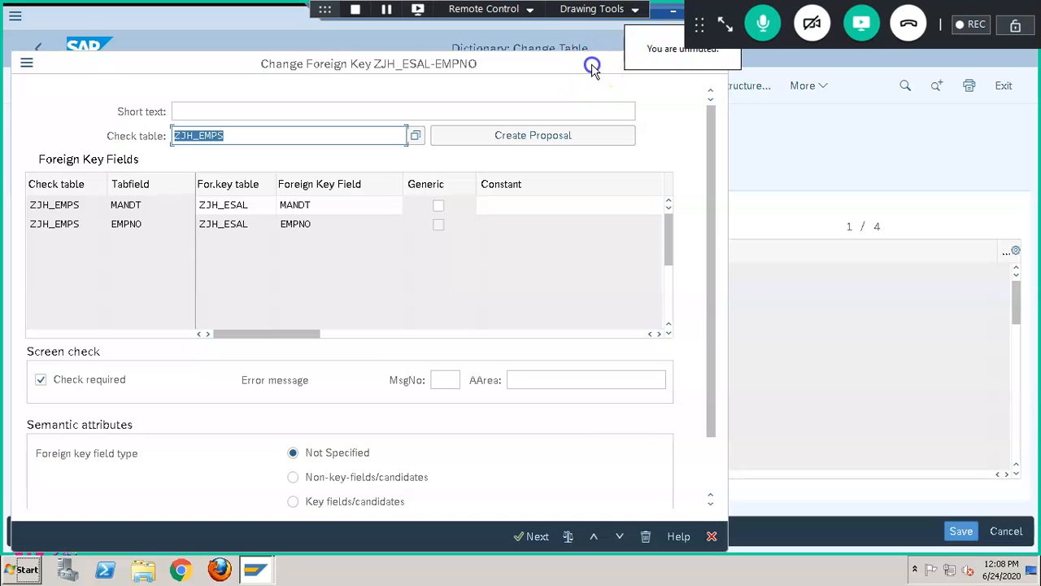
{"action": "left_click", "coordinate": [717, 67]}
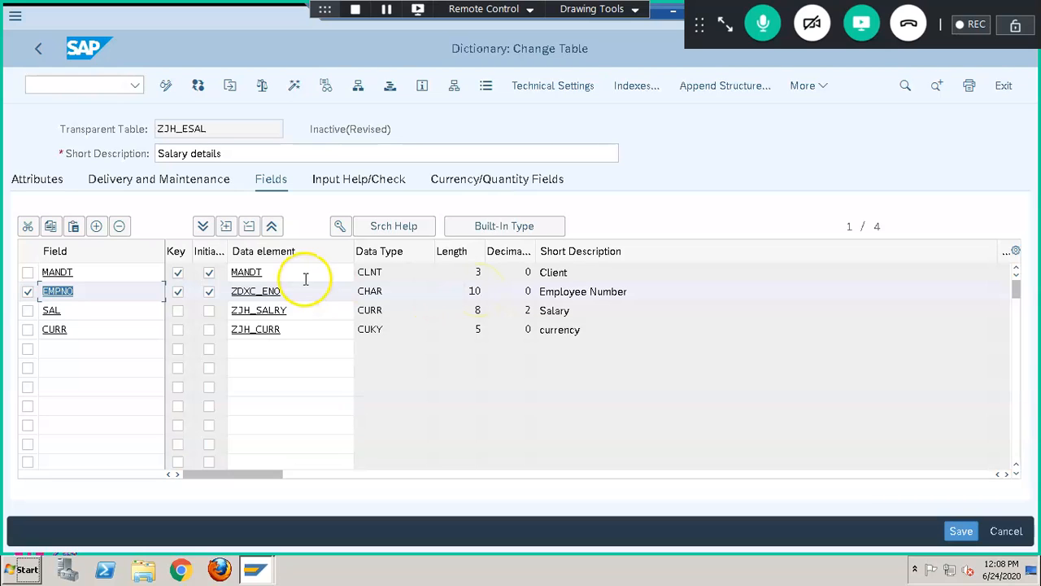
{"action": "left_click", "coordinate": [363, 183]}
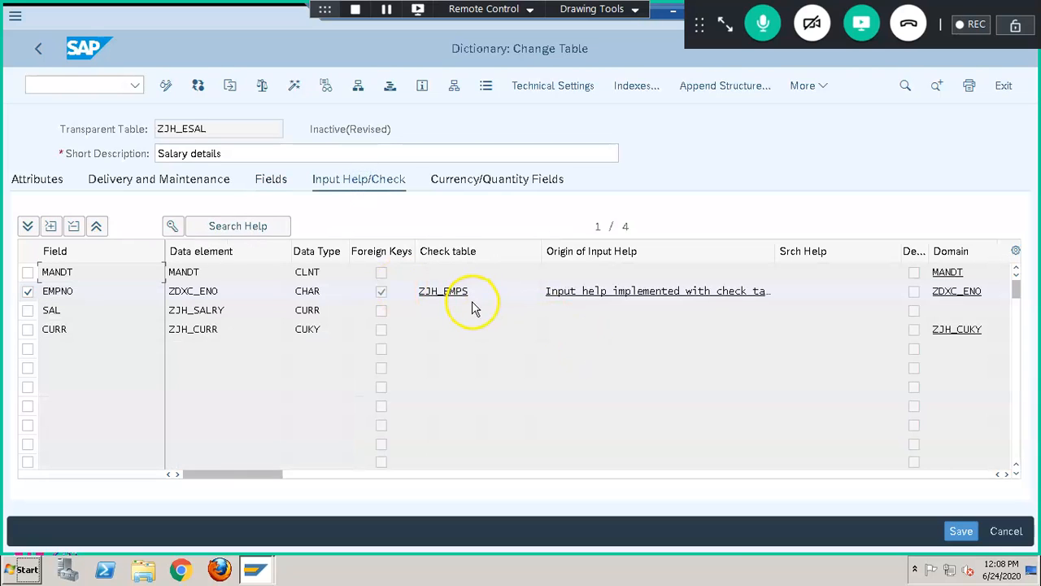
Cancel the attempt to leave ZJH_ESAL and activate the table
{"action": "left_click", "coordinate": [43, 47]}
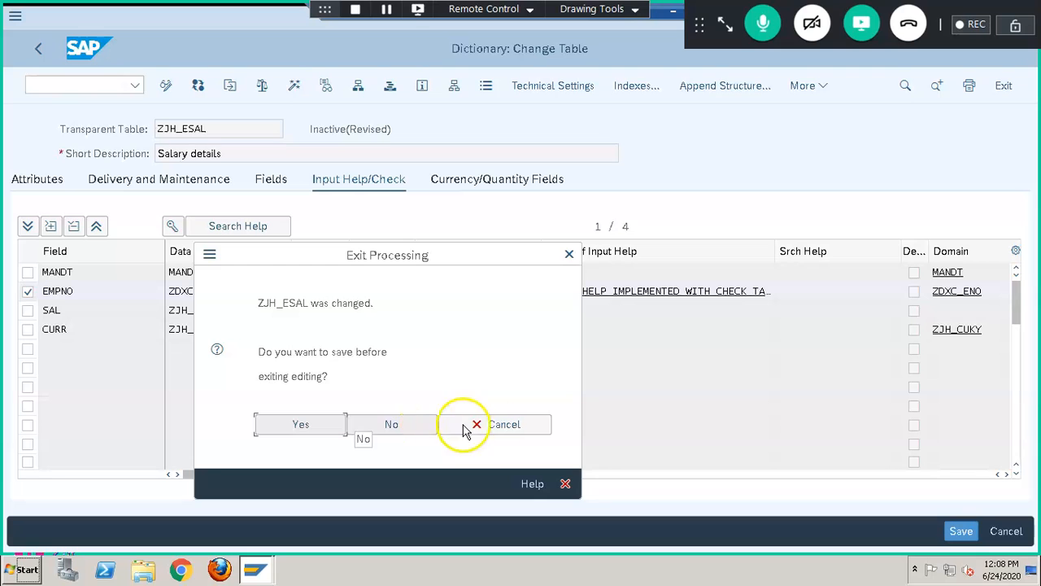
{"action": "left_click", "coordinate": [496, 427]}
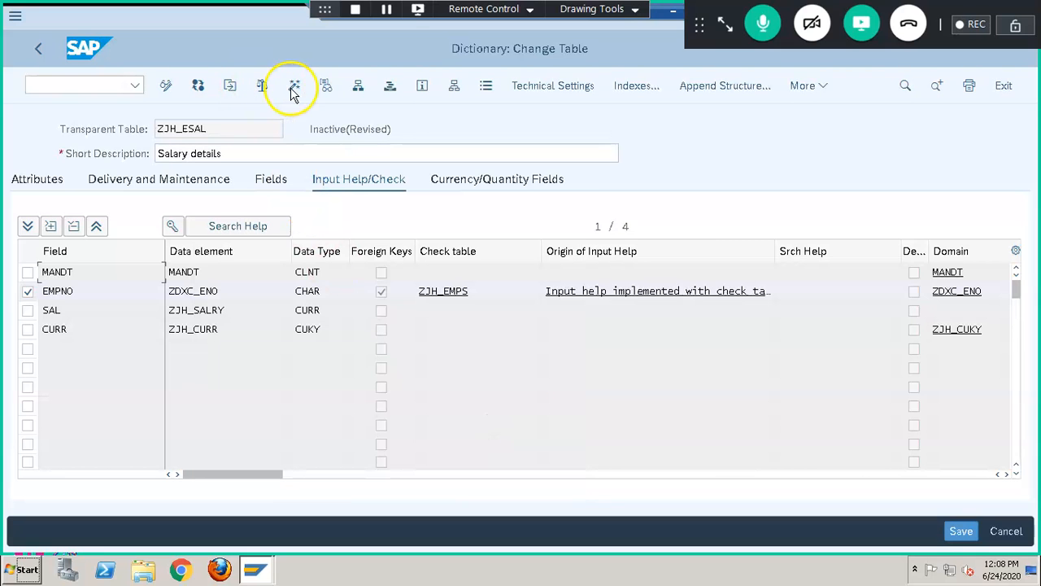
{"action": "left_click", "coordinate": [295, 88]}
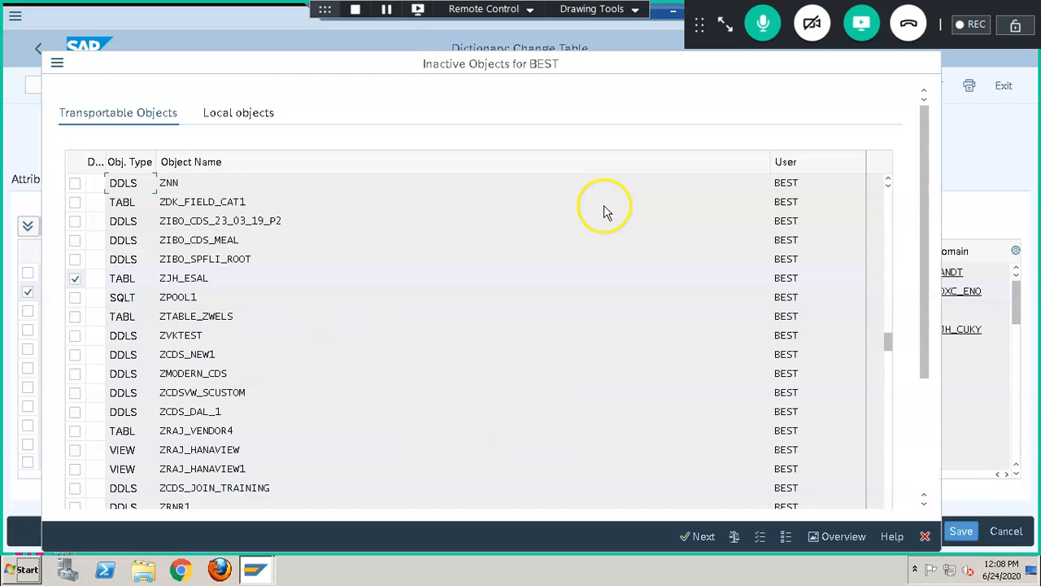
{"action": "left_click", "coordinate": [371, 408]}
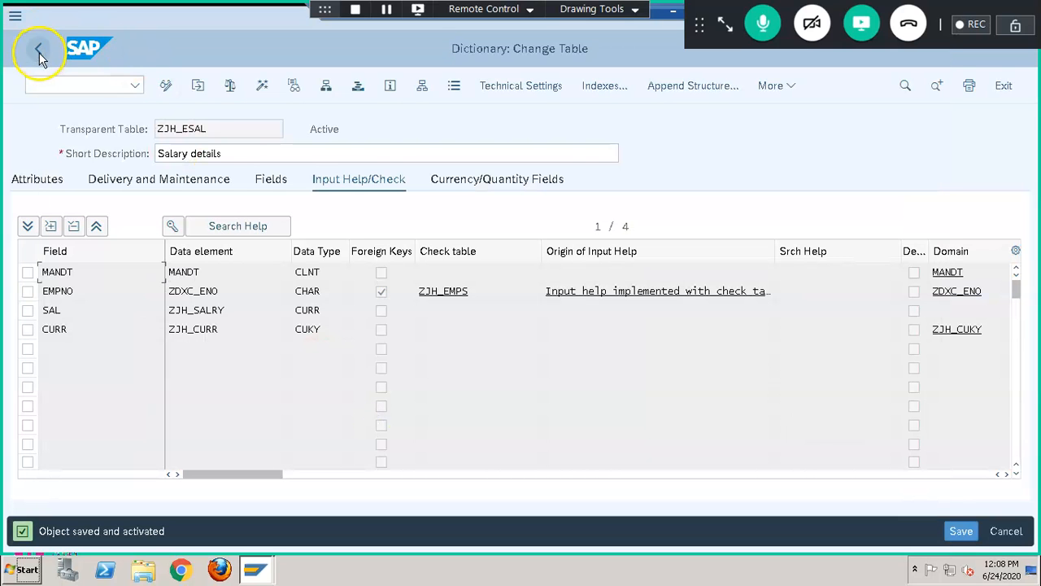
Create a help view named ZJH_HSAL with the short description "salary detials"
{"action": "left_click", "coordinate": [39, 52]}
{"action": "left_click", "coordinate": [41, 203]}
{"action": "left_click", "coordinate": [237, 205]}
{"action": "type", "text": "zjh"}
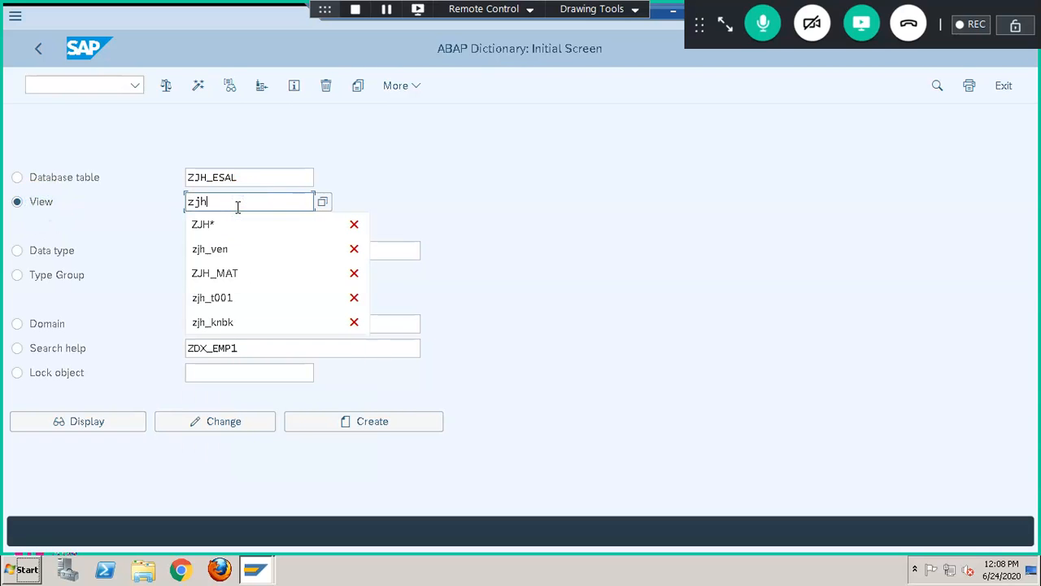
{"action": "type", "text": "_"}
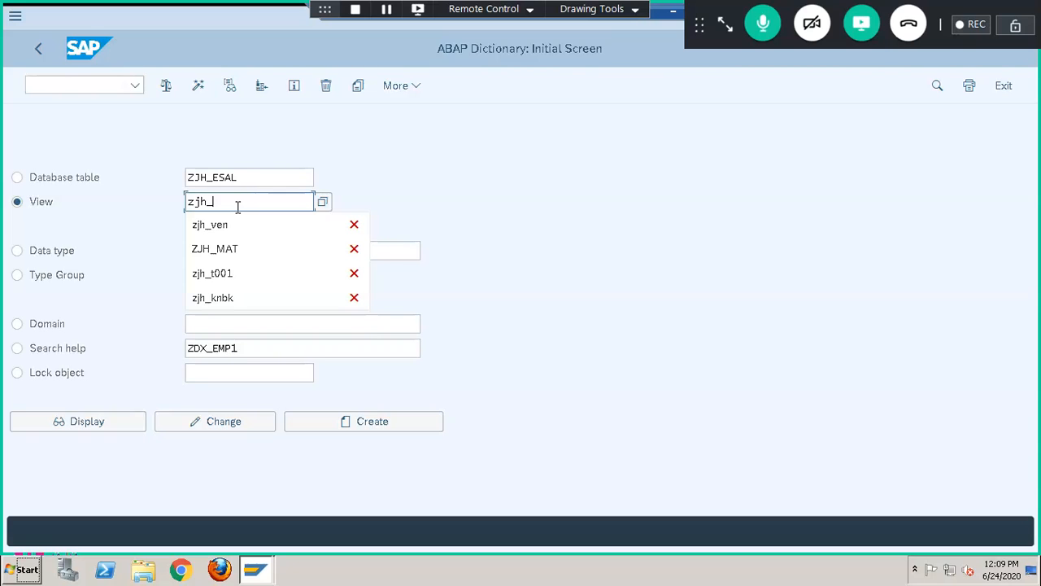
{"action": "type", "text": "h"}
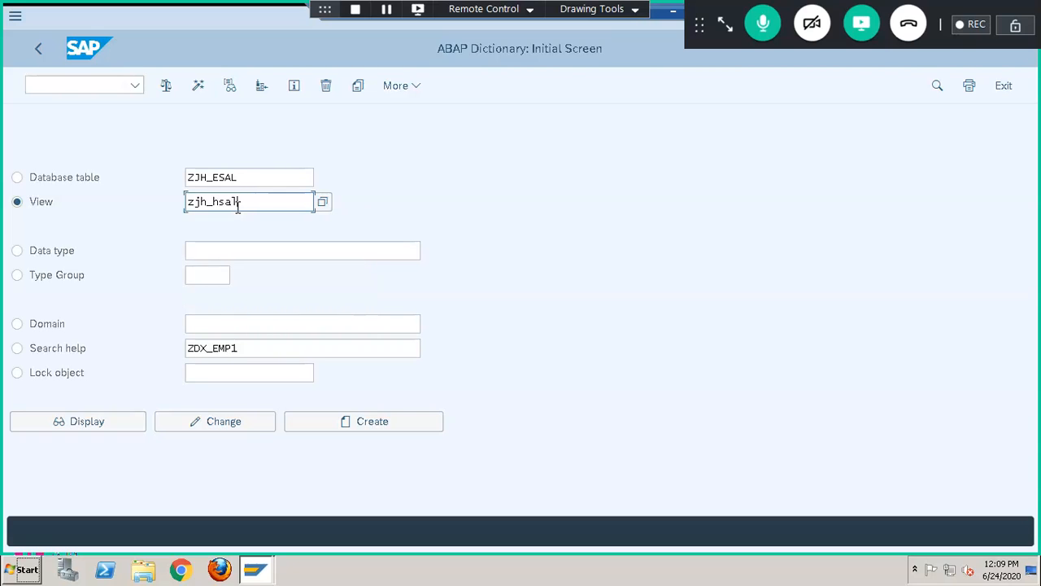
{"action": "type", "text": "sal"}
{"action": "left_click", "coordinate": [400, 422]}
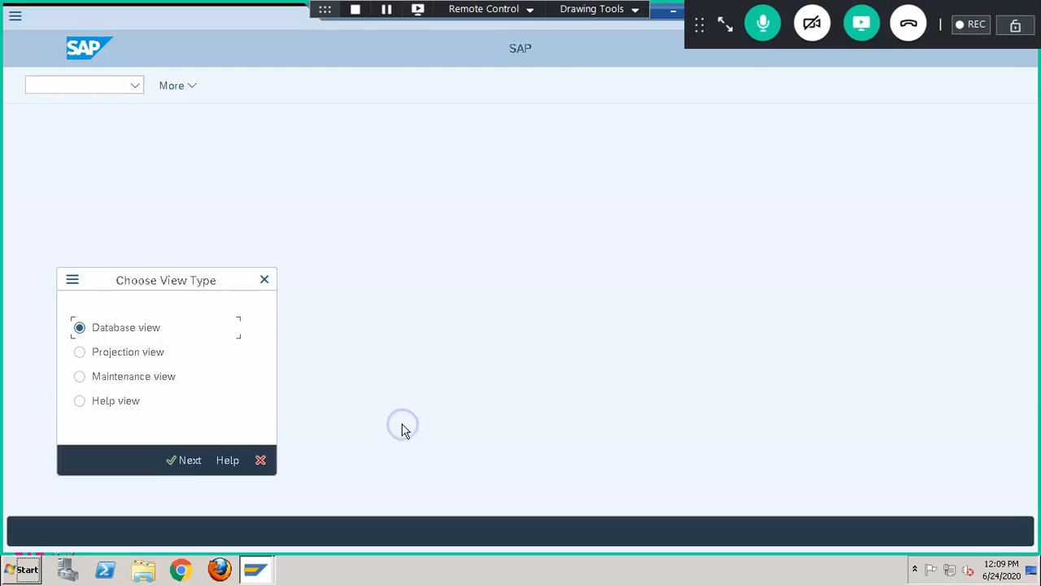
{"action": "left_click", "coordinate": [122, 401]}
{"action": "left_click", "coordinate": [187, 460]}
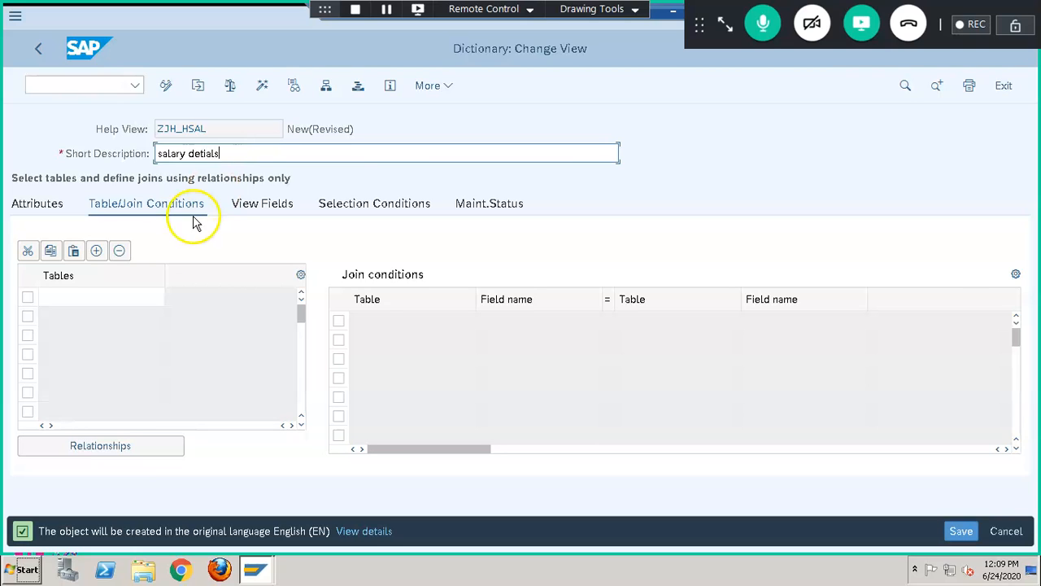
Enter ZJH_SAL as the view's base table and adopt its first relationship to ZJH_EMP as the join conditions
{"action": "left_click", "coordinate": [148, 290]}
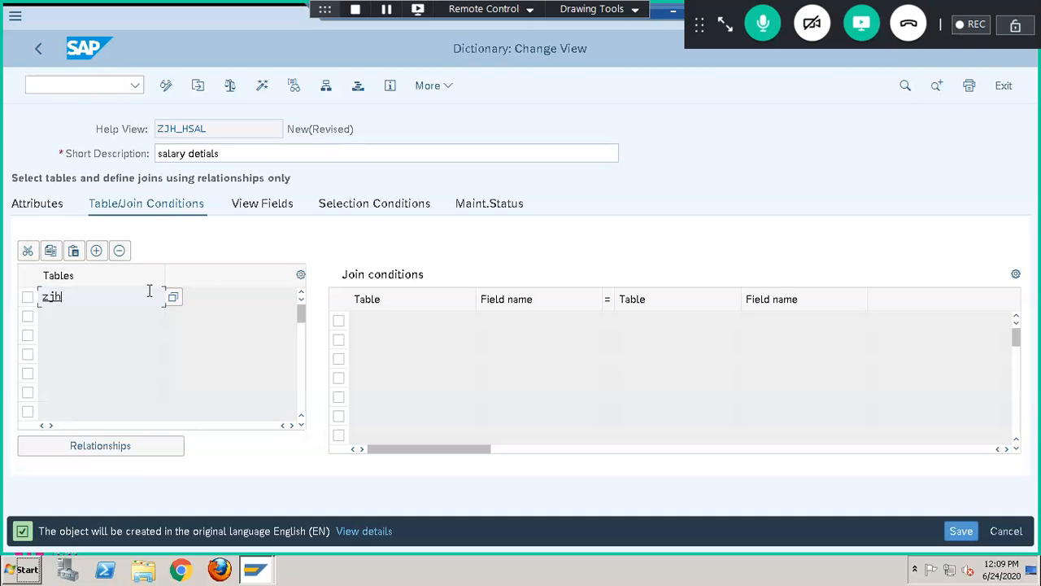
{"action": "left_click", "coordinate": [149, 296]}
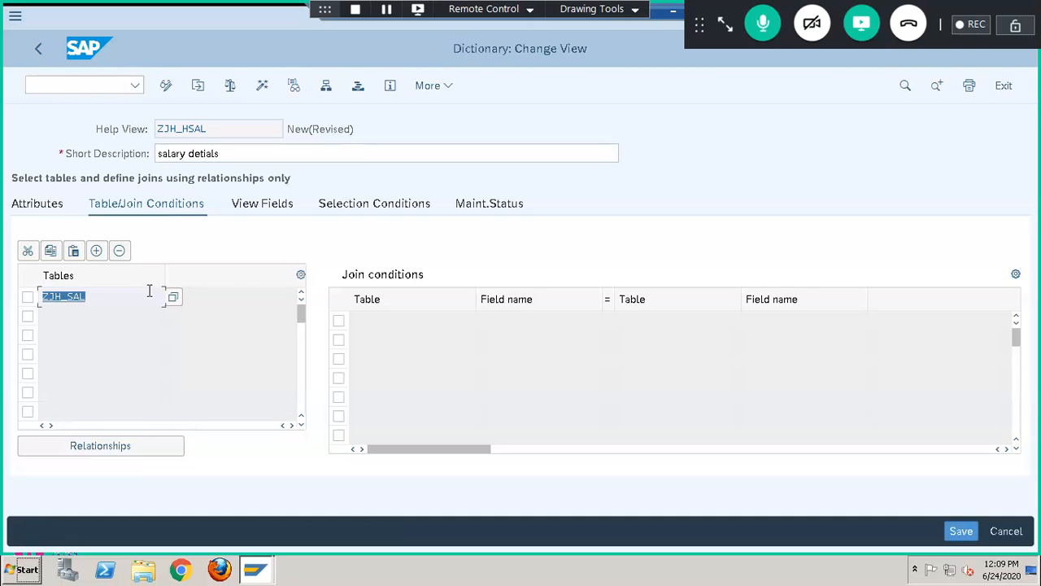
{"action": "left_click", "coordinate": [161, 445]}
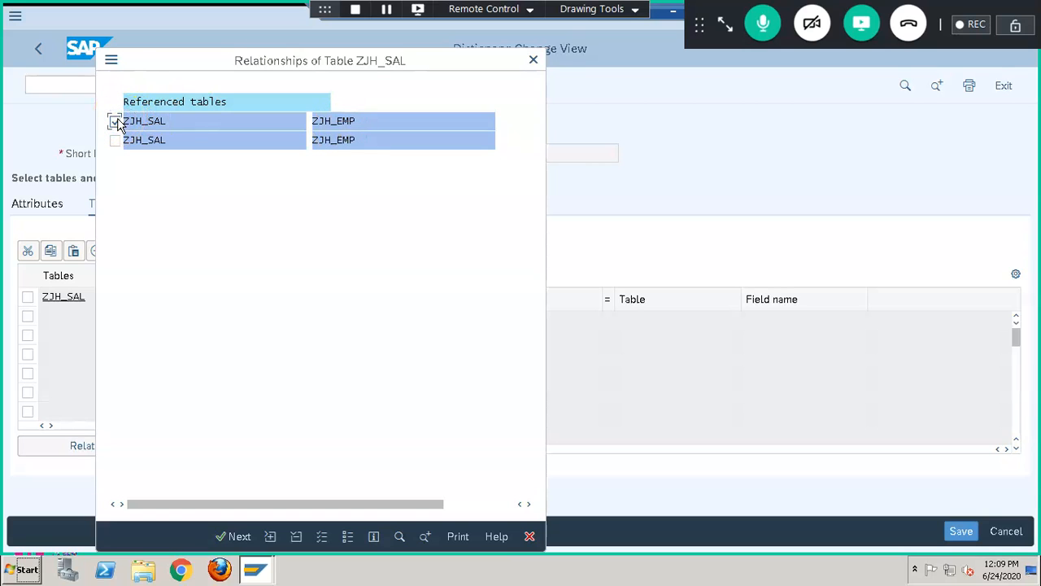
{"action": "left_click", "coordinate": [151, 126]}
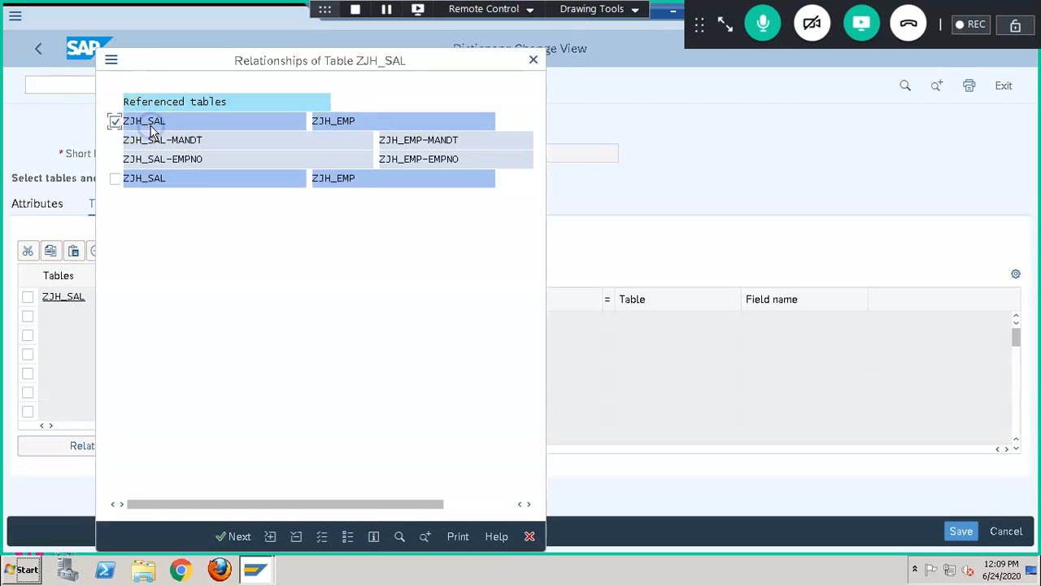
{"action": "left_click", "coordinate": [235, 536]}
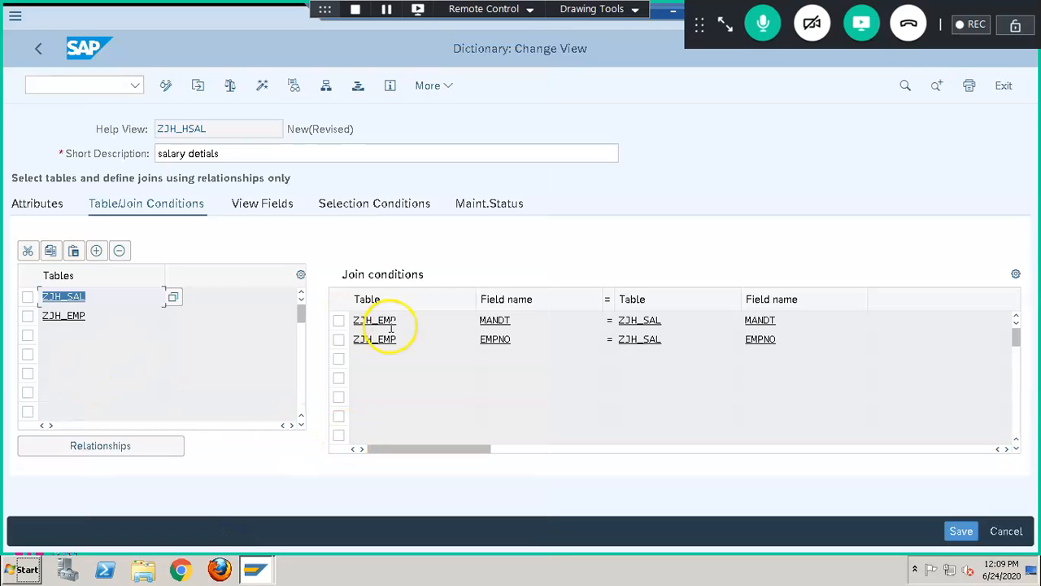
Add the SAL and CURR fields of table ZJH_SAL to the view fields
{"action": "left_click", "coordinate": [262, 204]}
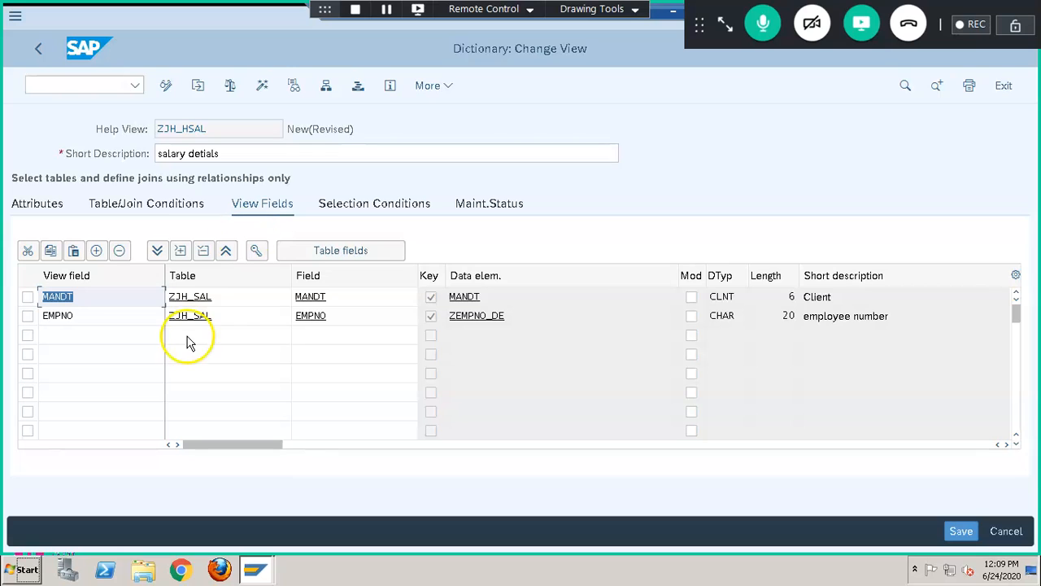
{"action": "left_click", "coordinate": [103, 334]}
{"action": "left_click", "coordinate": [323, 259]}
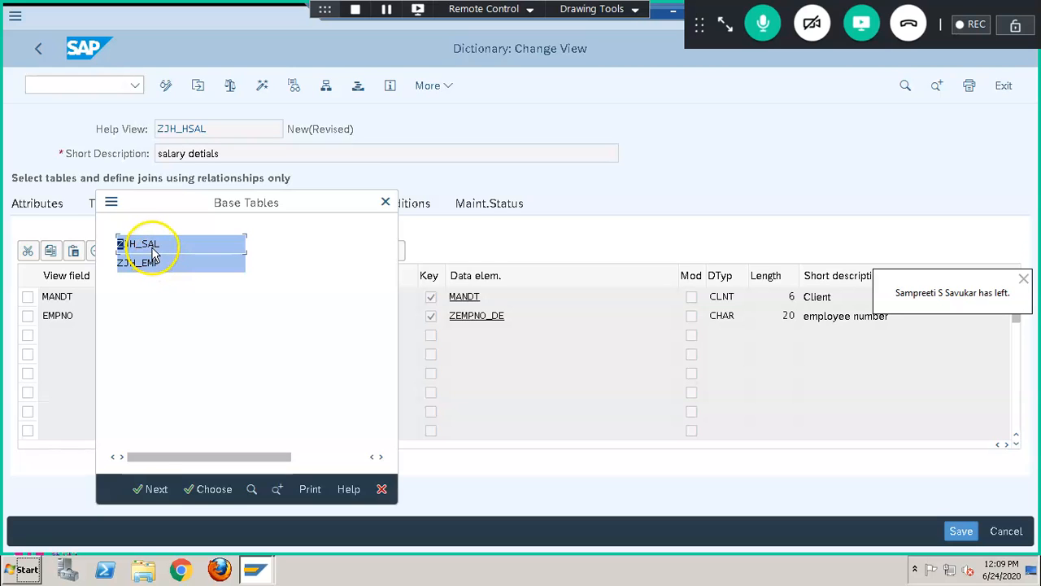
{"action": "double_click", "coordinate": [153, 245]}
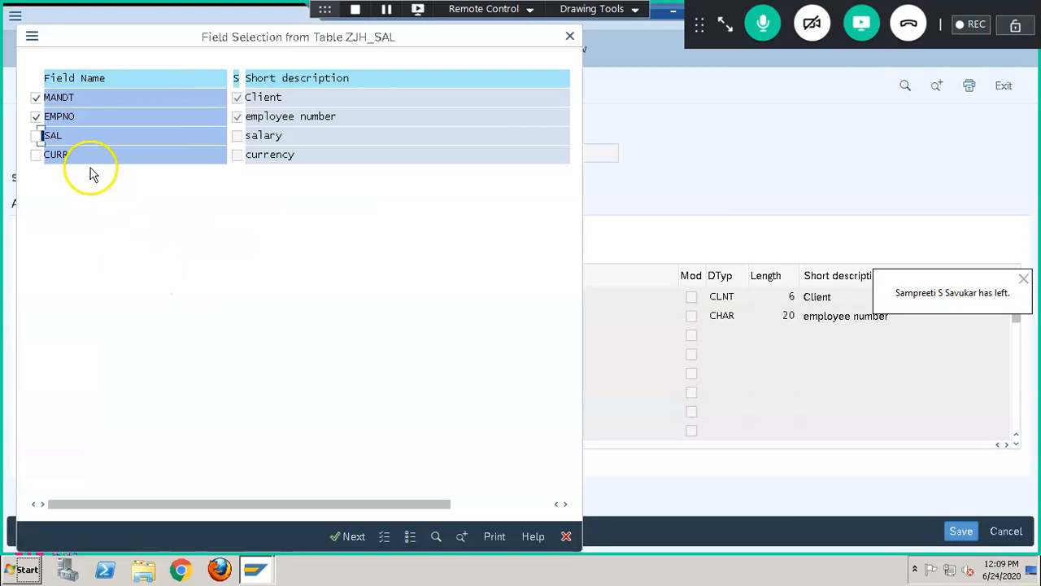
{"action": "left_click", "coordinate": [36, 156]}
{"action": "key", "text": "Return"}
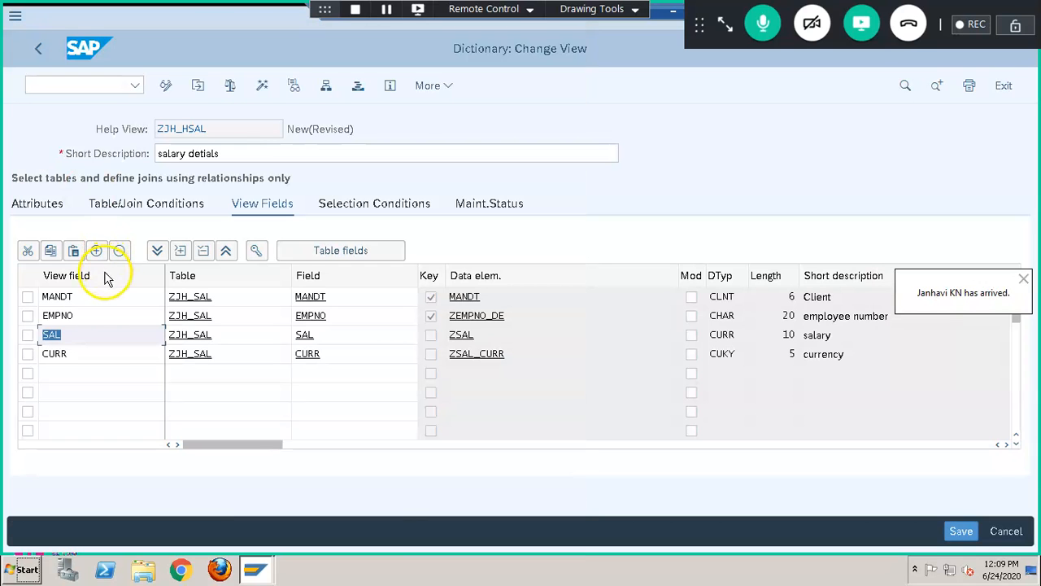
Add the EMPNA and DEPT fields of table ZJH_EMP to the view fields
{"action": "left_click", "coordinate": [77, 374]}
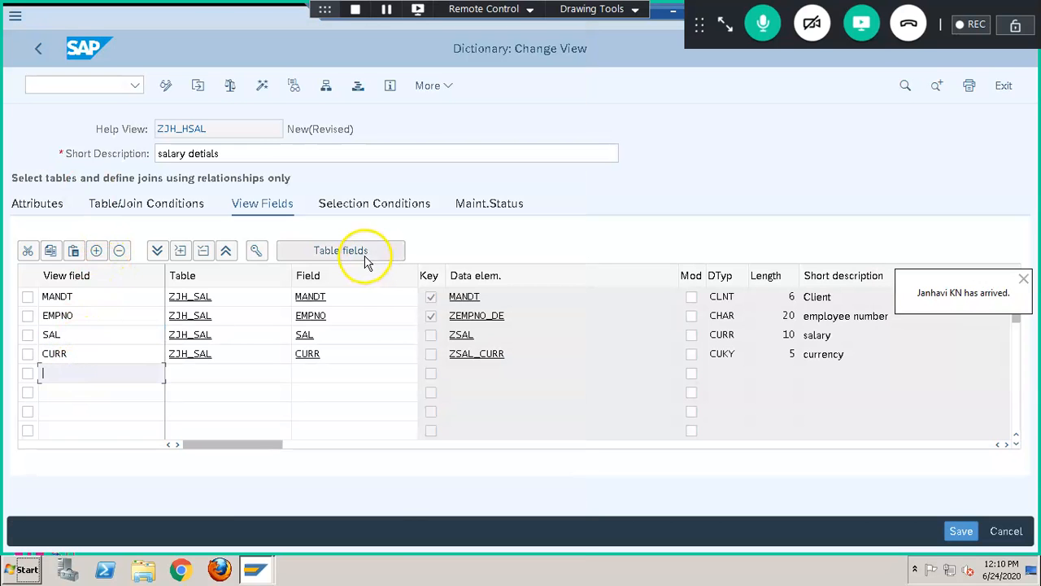
{"action": "left_click", "coordinate": [363, 253]}
{"action": "left_click", "coordinate": [200, 264]}
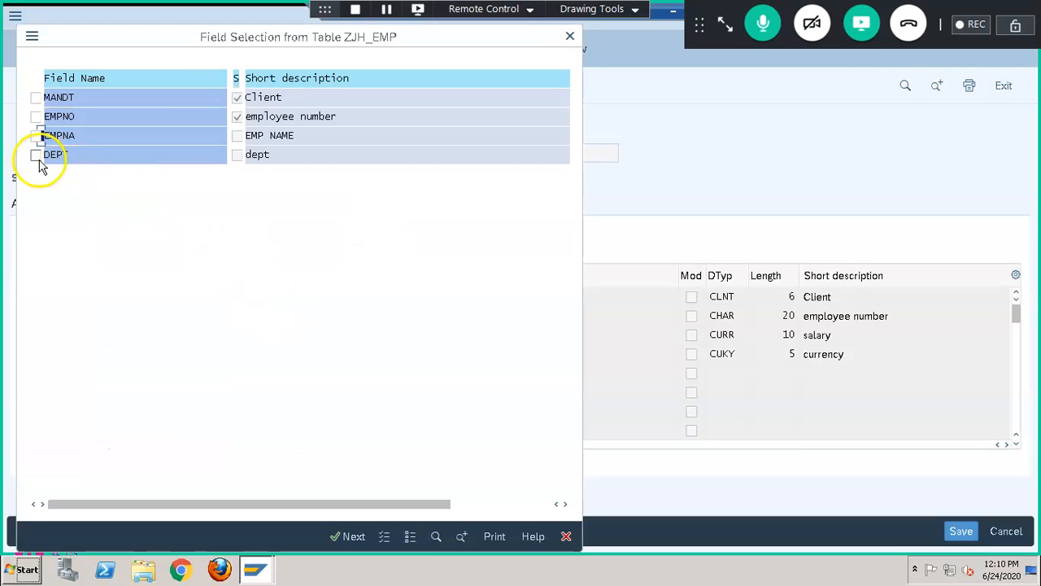
{"action": "left_click", "coordinate": [35, 155]}
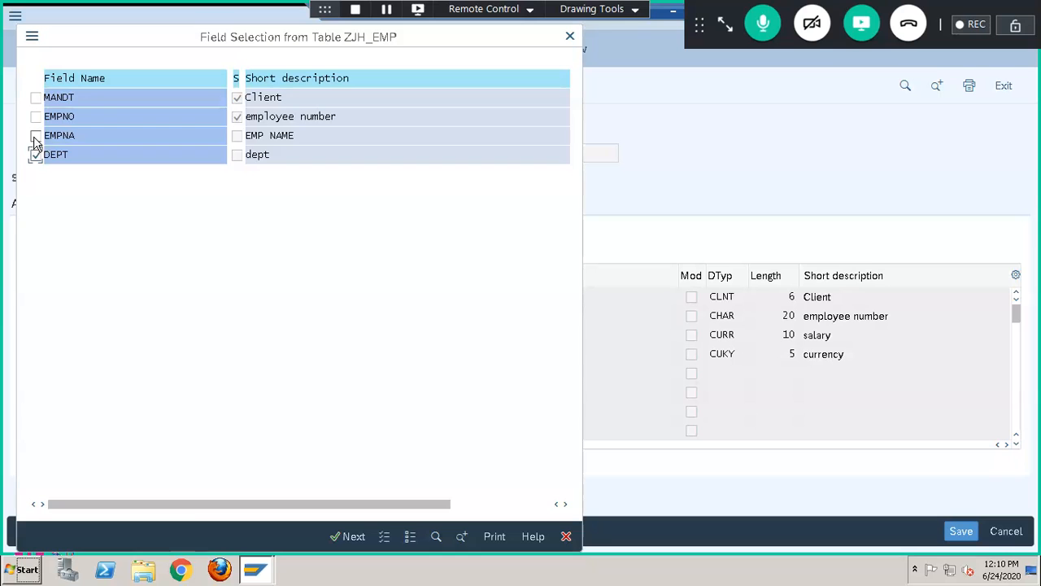
{"action": "key", "text": "Return"}
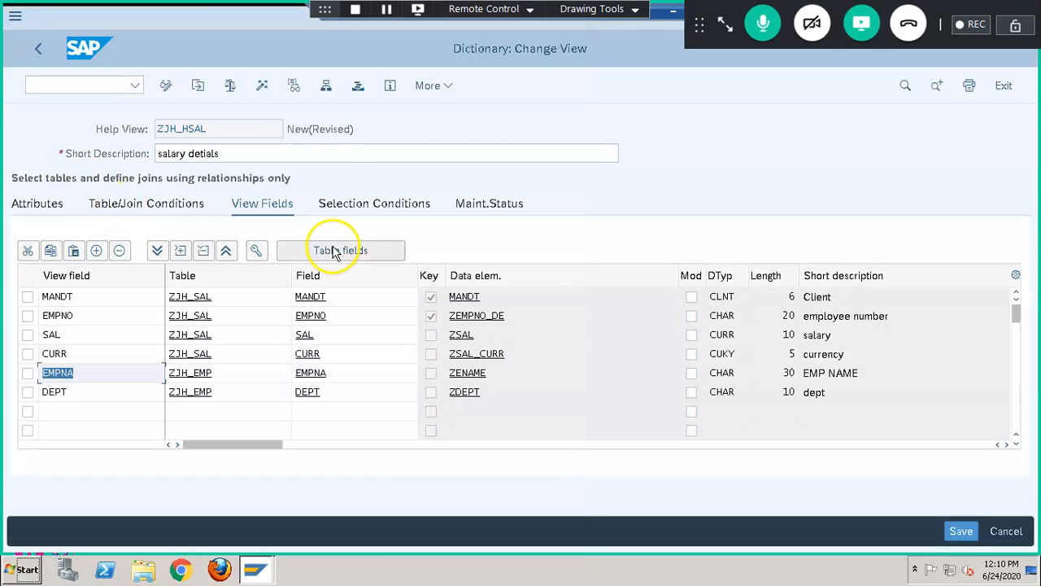
Save help view ZJH_HSAL as a local object, activate it, and return to the ABAP Dictionary initial screen
{"action": "left_click", "coordinate": [262, 91]}
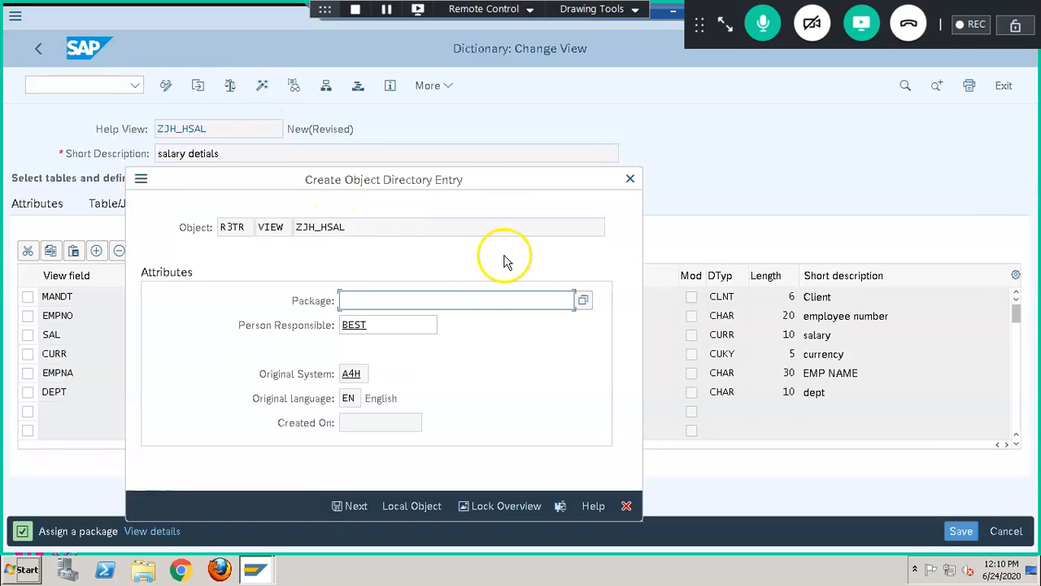
{"action": "left_click", "coordinate": [411, 506]}
{"action": "left_click", "coordinate": [410, 501]}
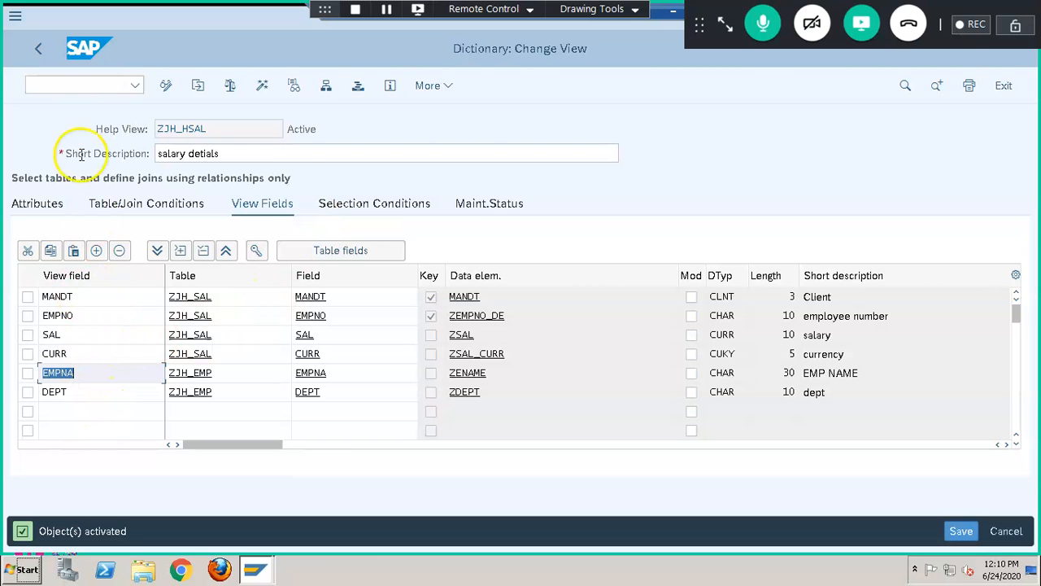
{"action": "left_click", "coordinate": [214, 128]}
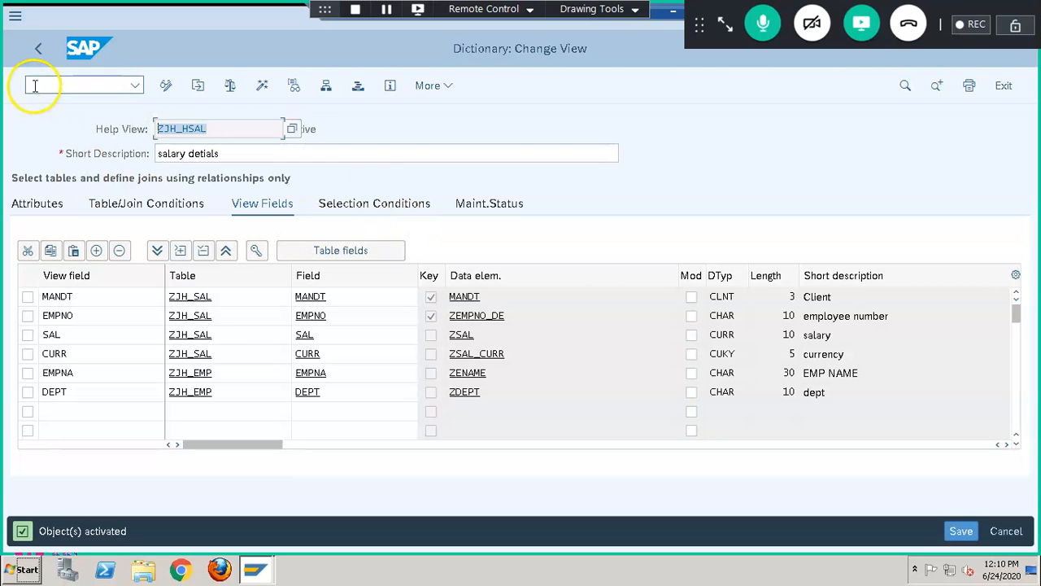
{"action": "left_click", "coordinate": [36, 52]}
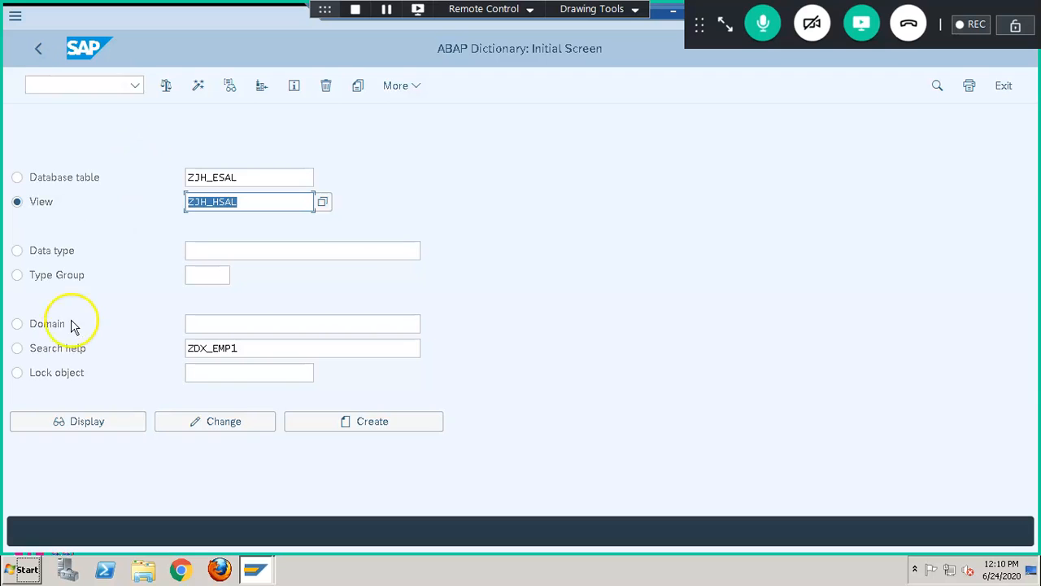
Create an elementary search help named ZJH_HVSAL with the short description "help view"
{"action": "left_click", "coordinate": [64, 347]}
{"action": "left_click", "coordinate": [266, 351]}
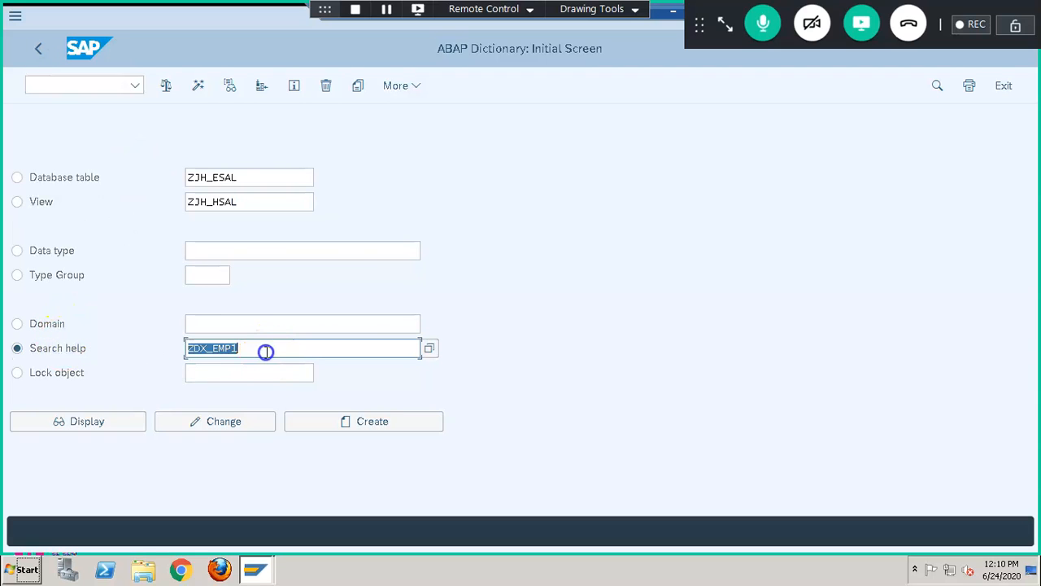
{"action": "key", "text": "BackSpace"}
{"action": "key", "text": "BackSpace"}
{"action": "key", "text": "BackSpace"}
{"action": "key", "text": "BackSpace"}
{"action": "key", "text": "BackSpace"}
{"action": "key", "text": "BackSpace"}
{"action": "key", "text": "BackSpace"}
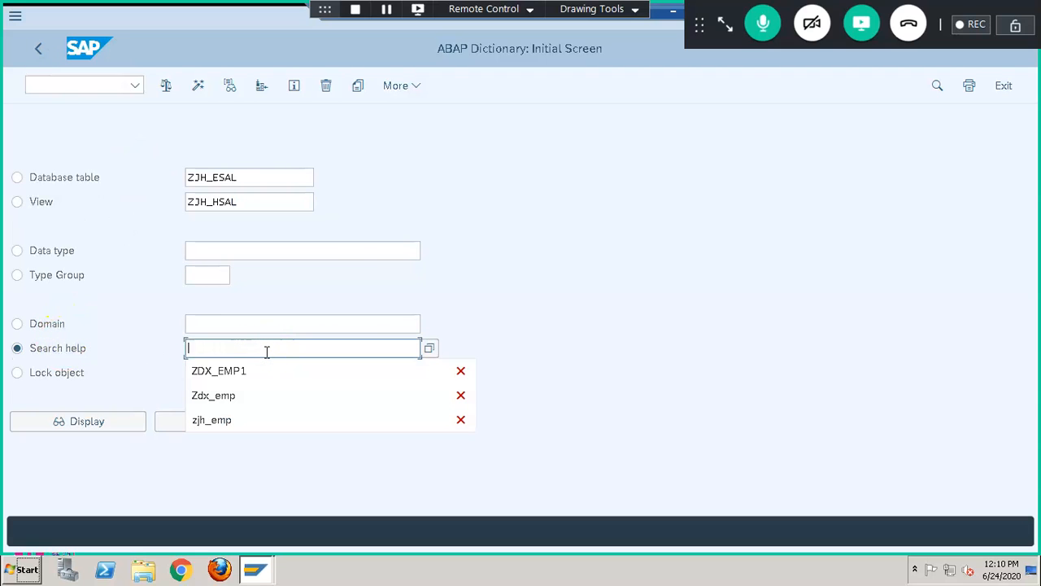
{"action": "type", "text": "zjh_"}
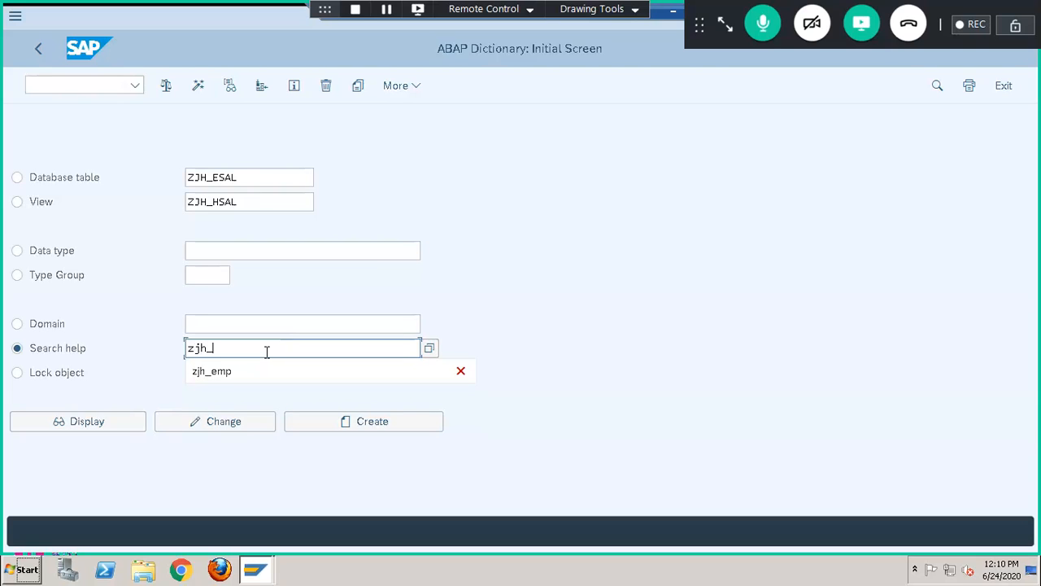
{"action": "type", "text": "hvsal"}
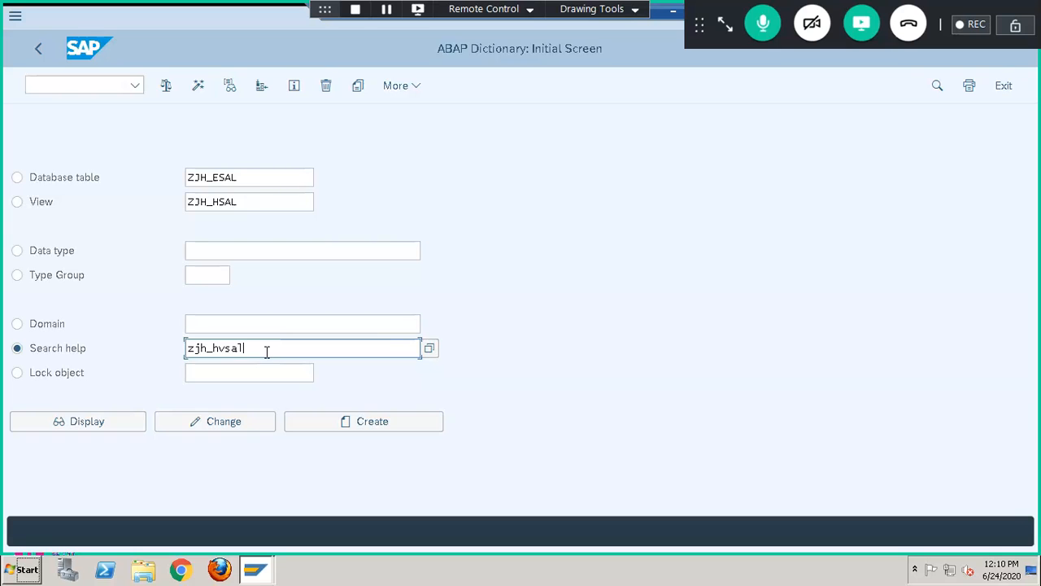
{"action": "left_click", "coordinate": [415, 424]}
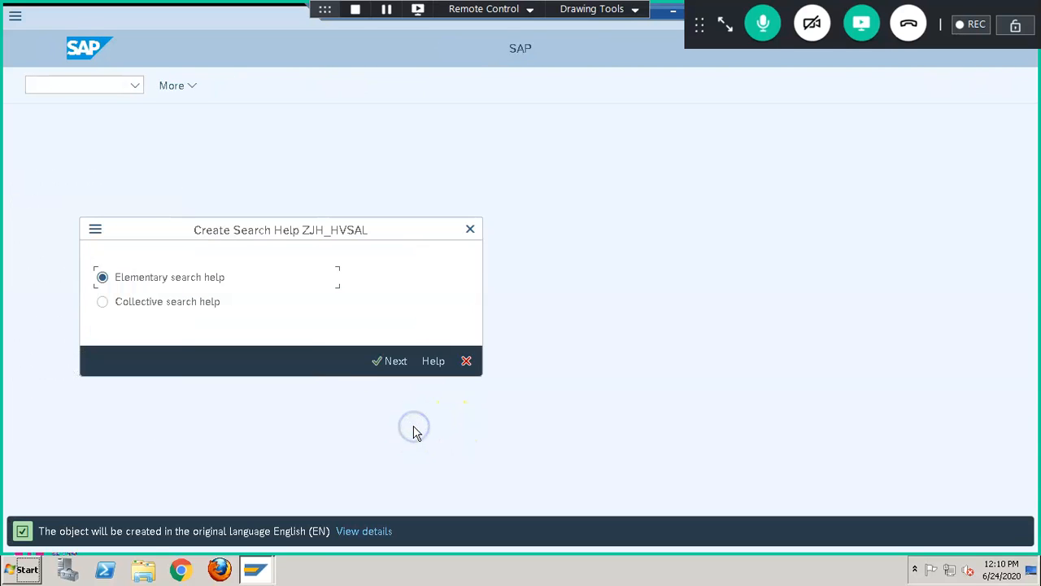
{"action": "left_click", "coordinate": [394, 362]}
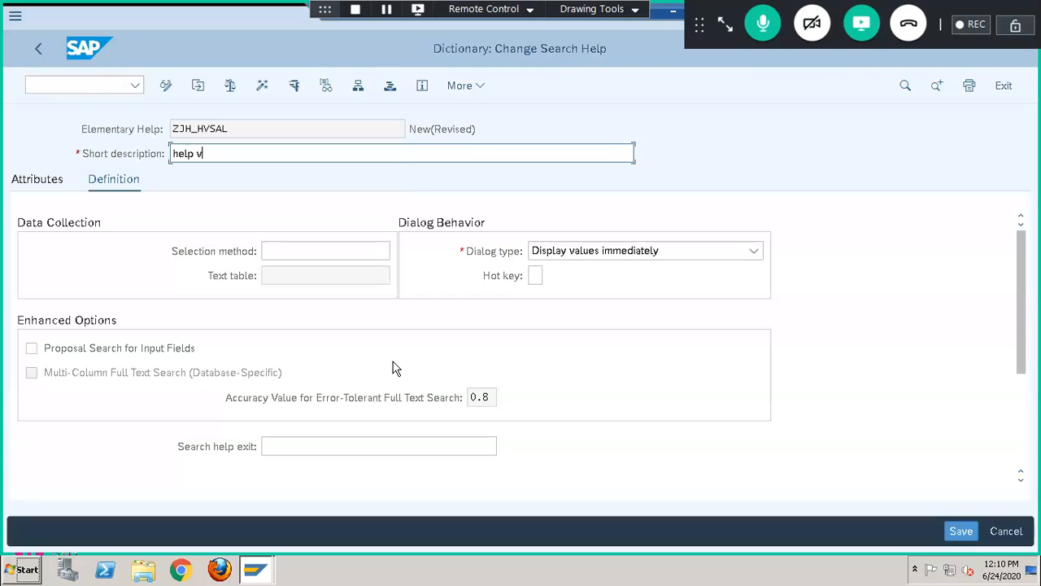
Set the search help's selection method to ZJH_HSAL and add EMPNO as its first parameter
{"action": "left_click", "coordinate": [285, 251]}
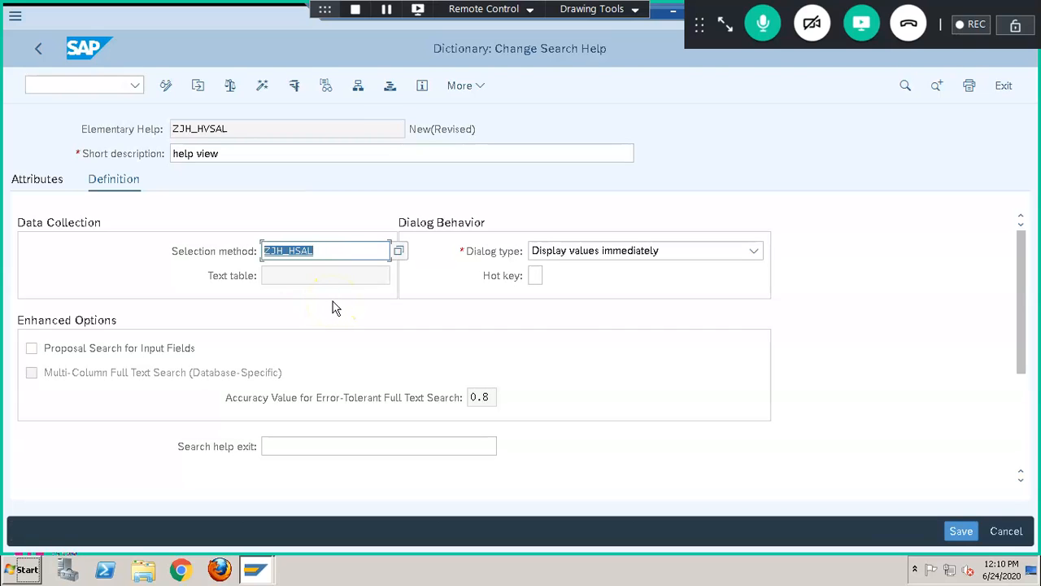
{"action": "left_click", "coordinate": [1020, 396]}
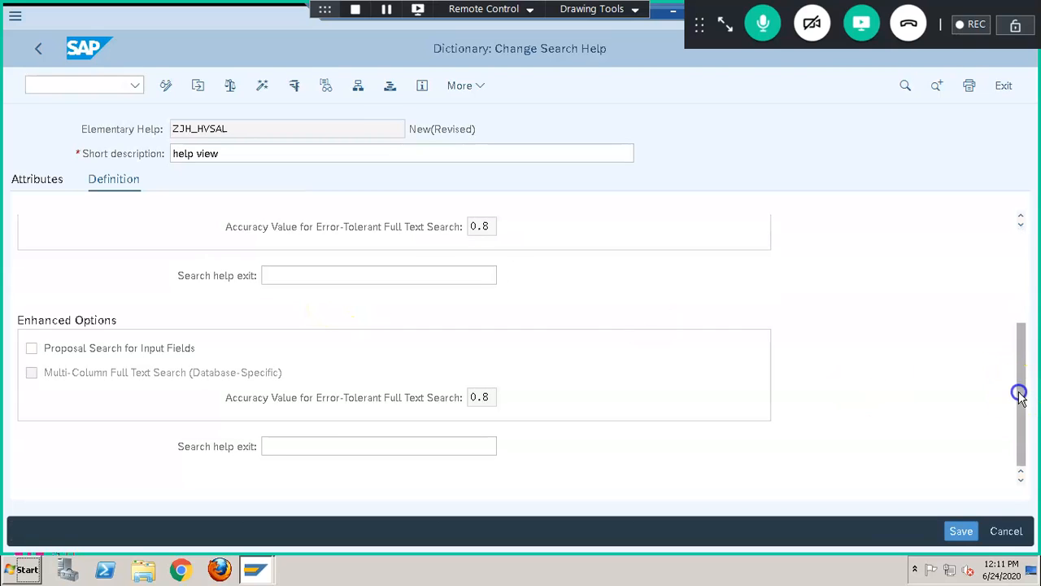
{"action": "left_click", "coordinate": [189, 399]}
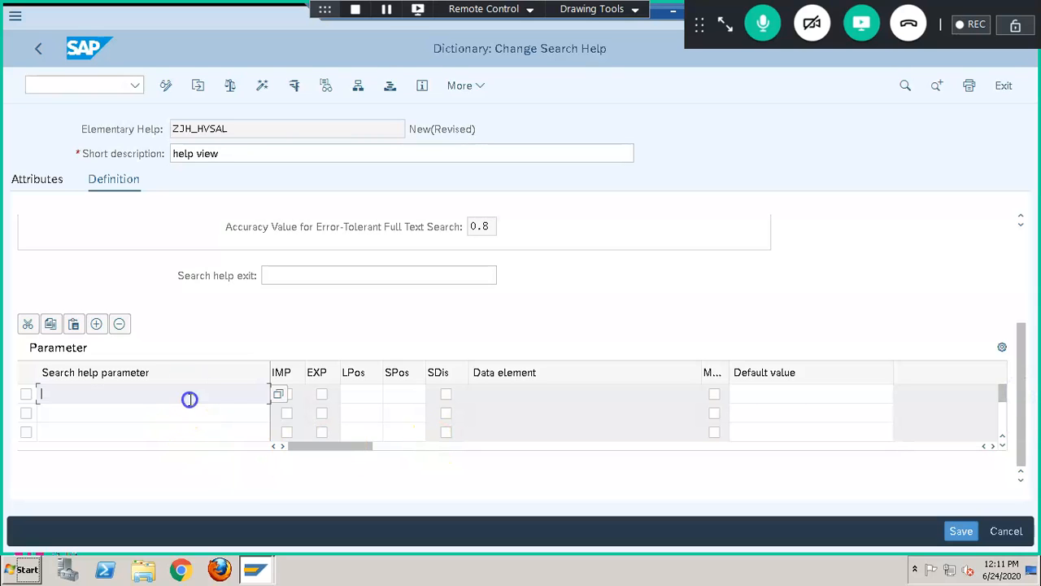
{"action": "left_click", "coordinate": [278, 394]}
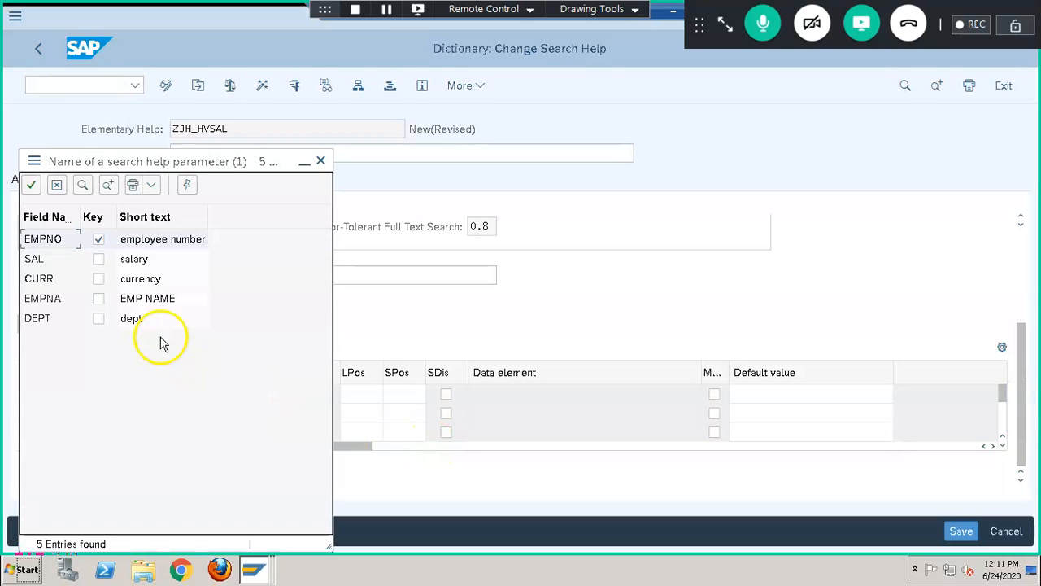
{"action": "double_click", "coordinate": [64, 238]}
Add SAL and CURR as the second and third search help parameters
{"action": "left_click", "coordinate": [183, 415]}
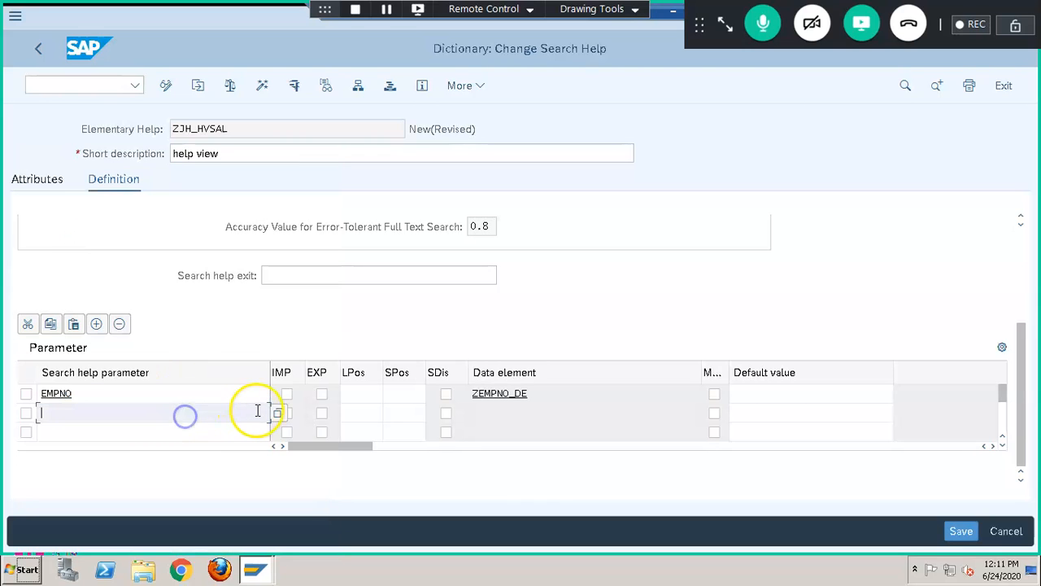
{"action": "left_click", "coordinate": [276, 414]}
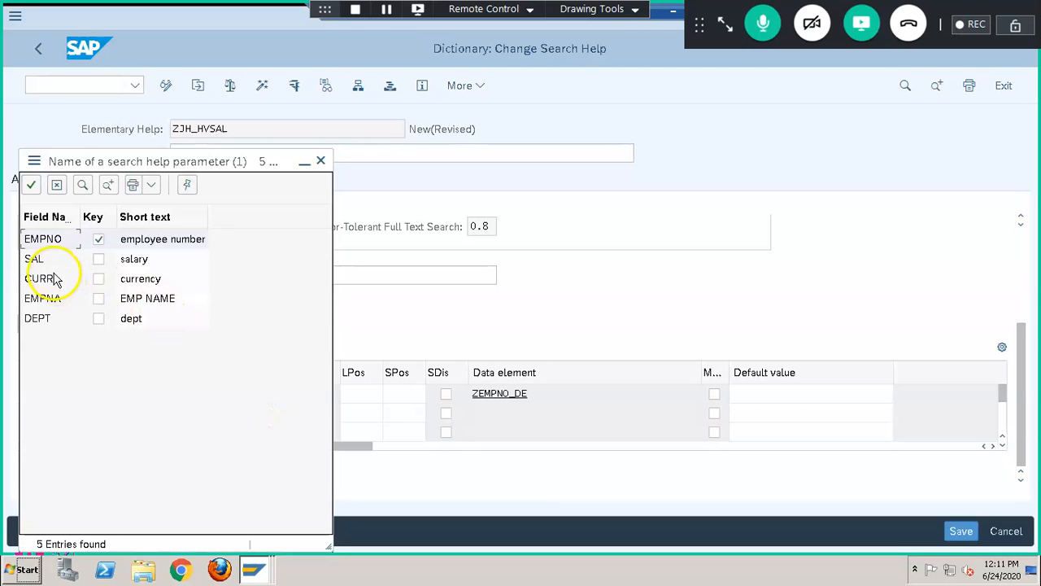
{"action": "double_click", "coordinate": [39, 258]}
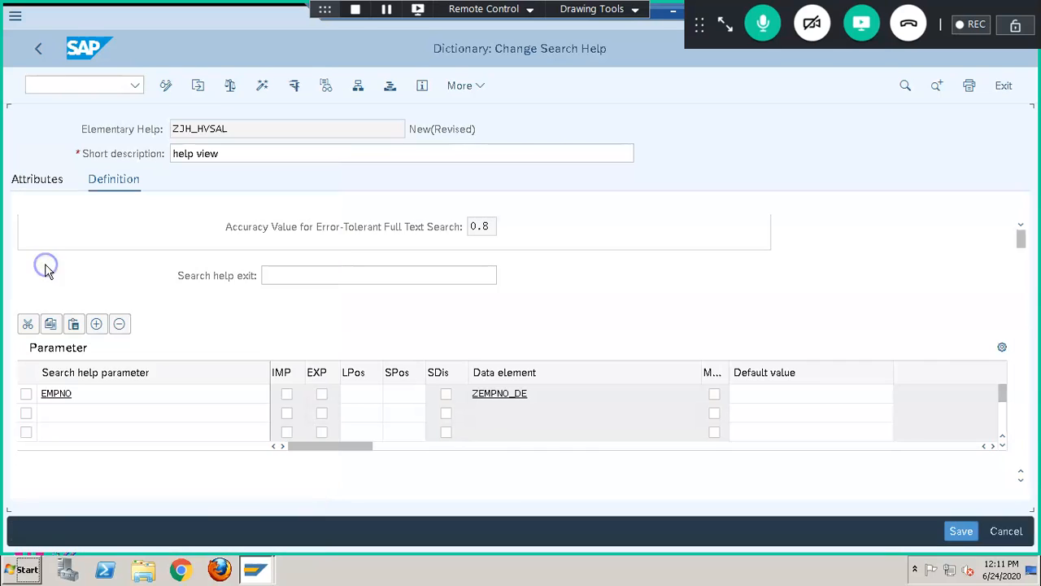
{"action": "left_click", "coordinate": [152, 431]}
{"action": "left_click", "coordinate": [277, 431]}
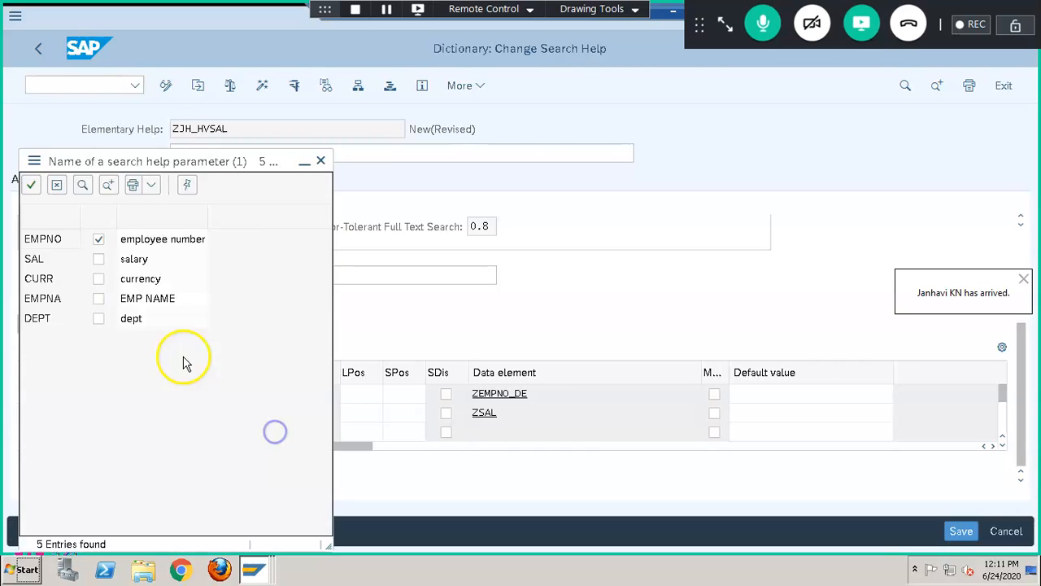
{"action": "double_click", "coordinate": [39, 278]}
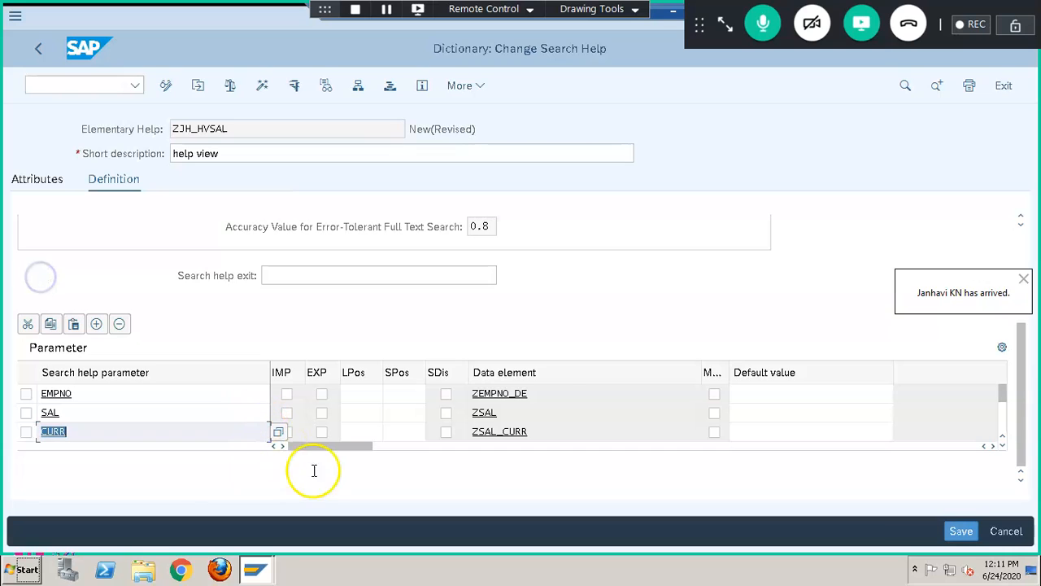
Add EMPNA and DEPT as search help parameters below CURR
{"action": "left_click", "coordinate": [1002, 446]}
{"action": "left_click", "coordinate": [1002, 446]}
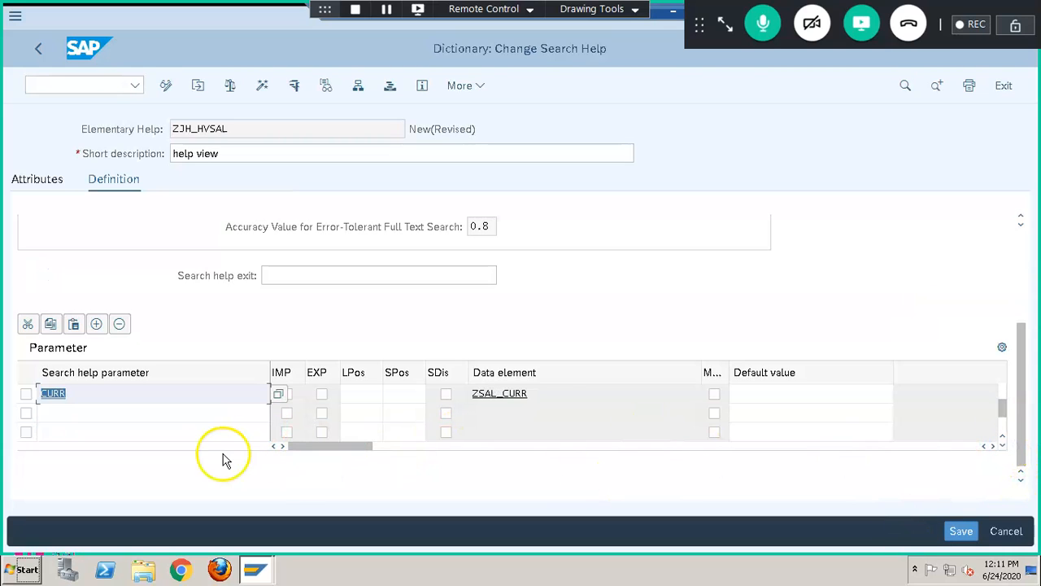
{"action": "left_click", "coordinate": [233, 417]}
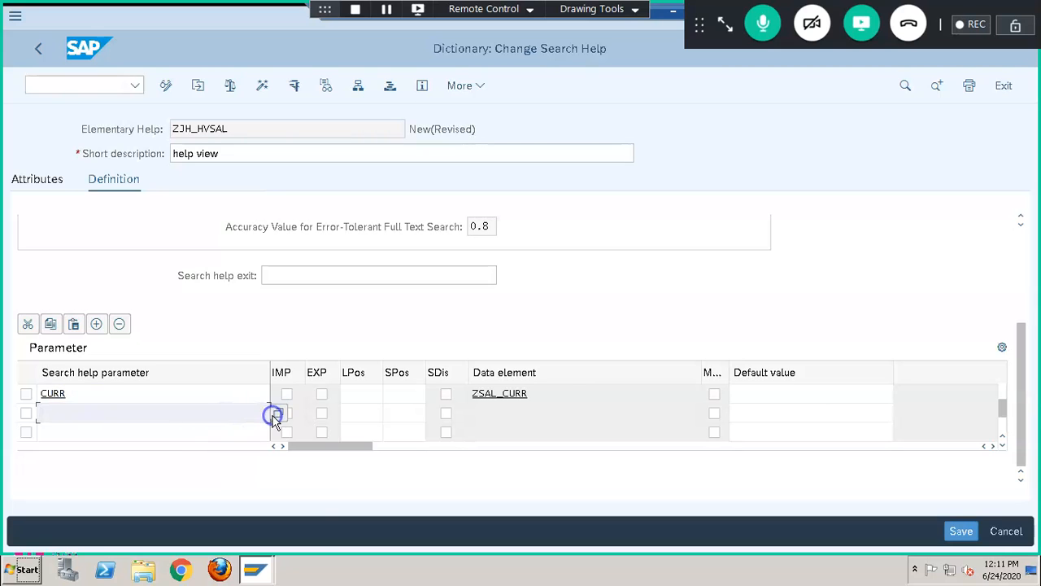
{"action": "double_click", "coordinate": [54, 298]}
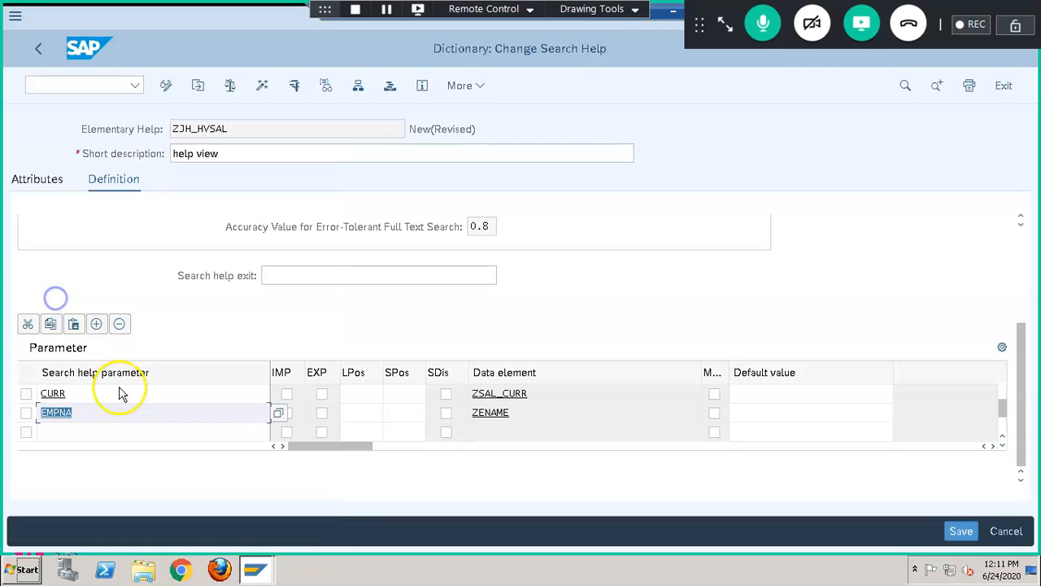
{"action": "left_click", "coordinate": [136, 435]}
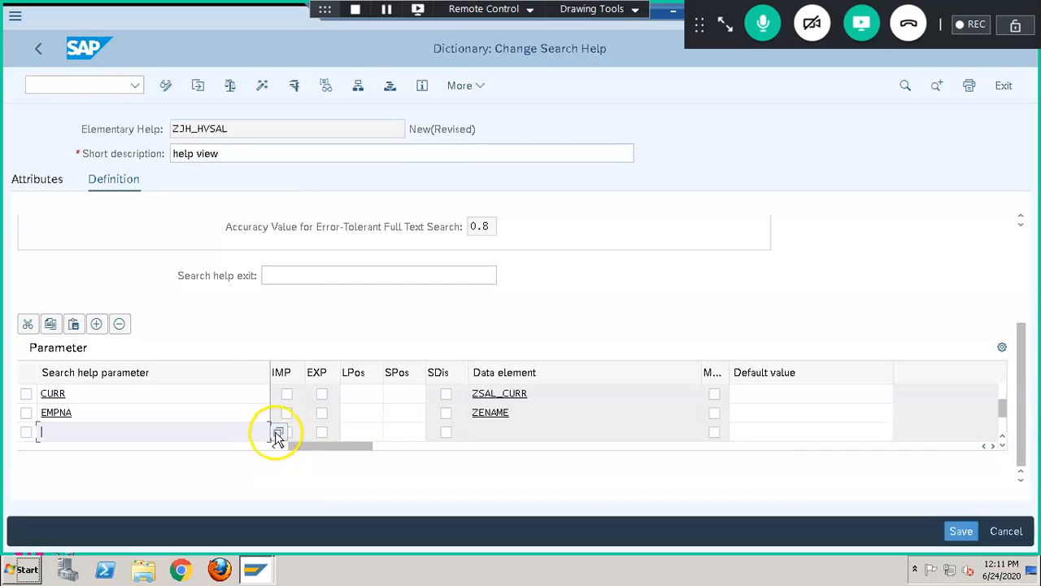
{"action": "left_click", "coordinate": [277, 433]}
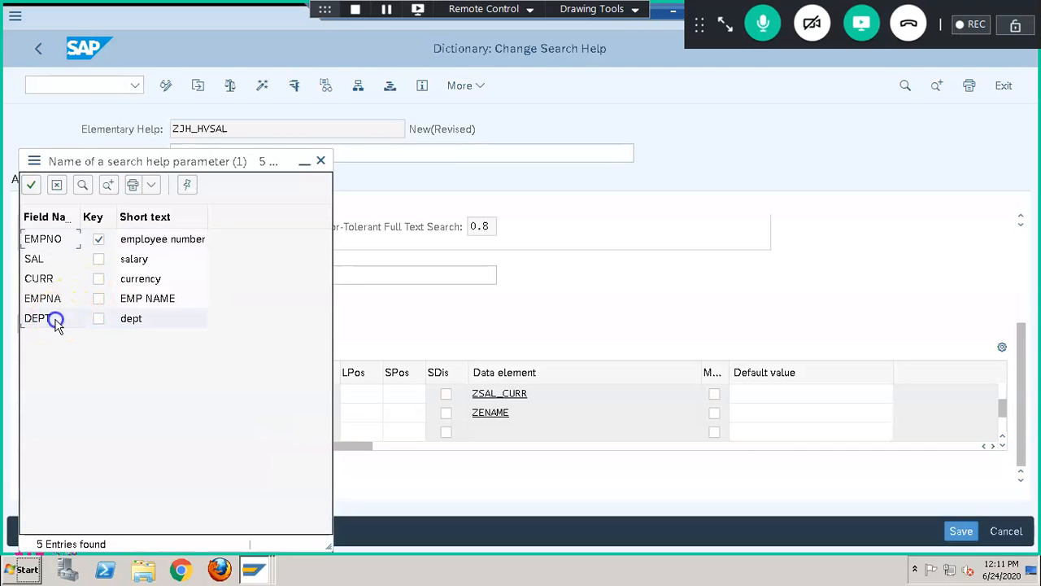
{"action": "double_click", "coordinate": [54, 318]}
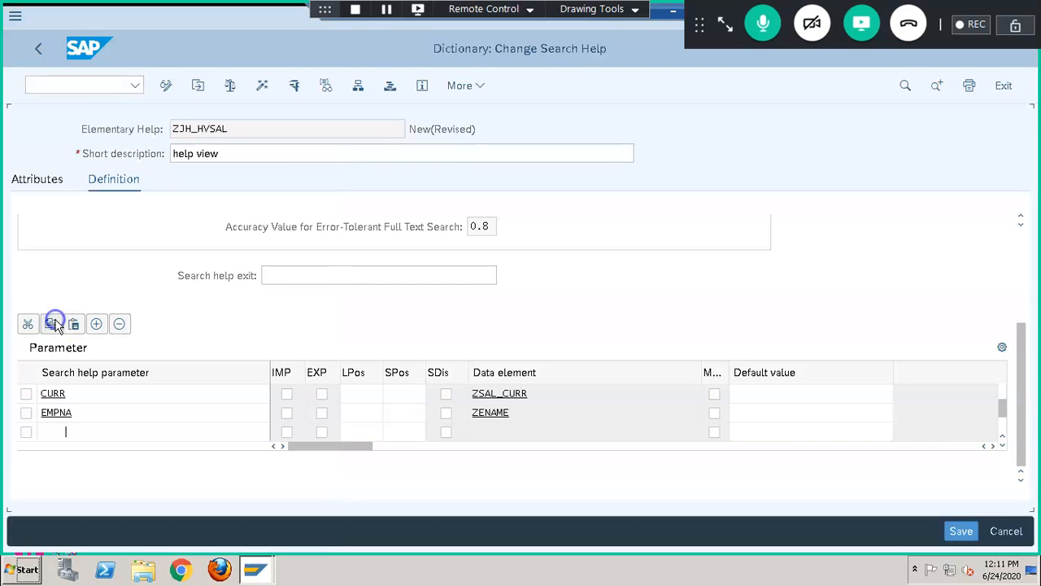
Save search help ZJH_HVSAL in package $TMP, try to activate it, and open the activation log
{"action": "left_click", "coordinate": [262, 87]}
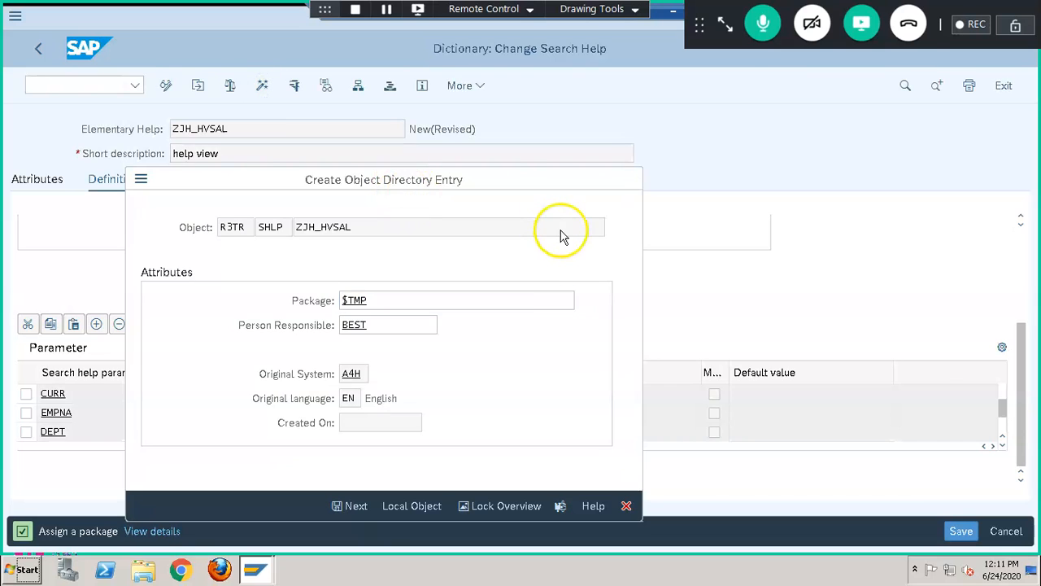
{"action": "key", "text": "Return"}
{"action": "key", "text": "Return"}
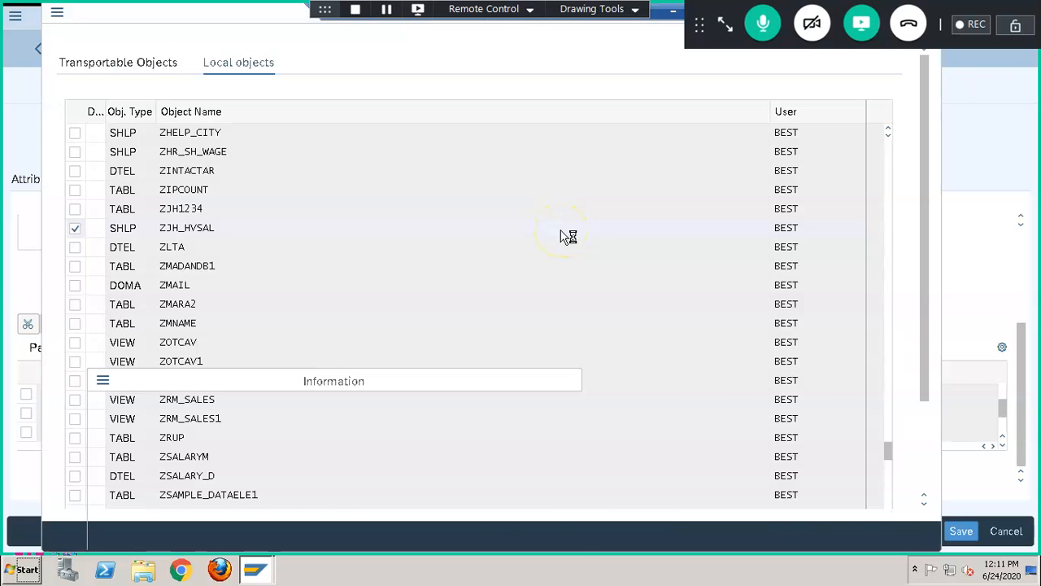
{"action": "left_click", "coordinate": [503, 536]}
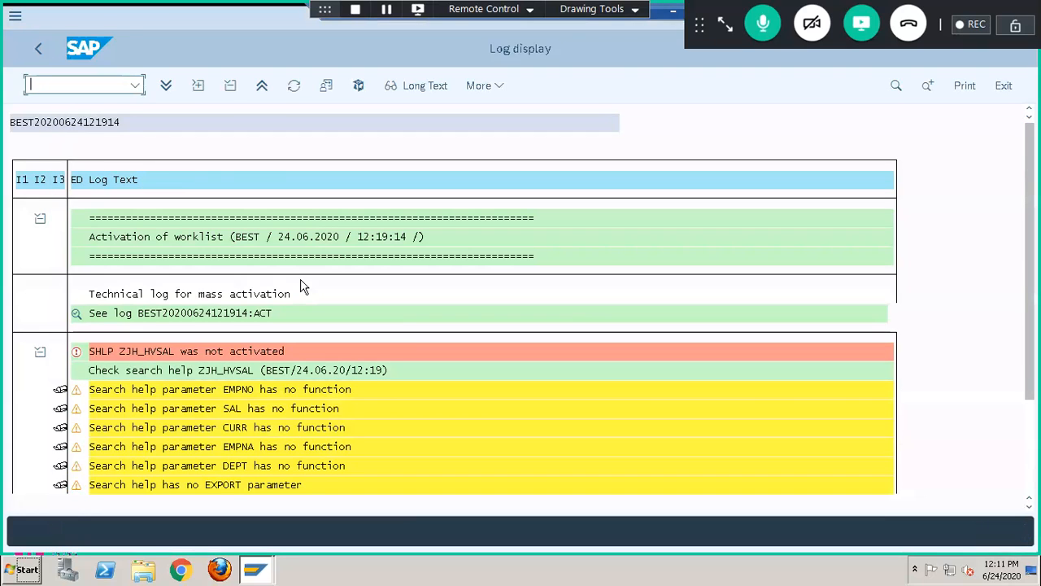
Open the ABAP Dictionary initial screen in a separate session, open view ZJH_HSAL for changing and activate it again
{"action": "left_click", "coordinate": [258, 569]}
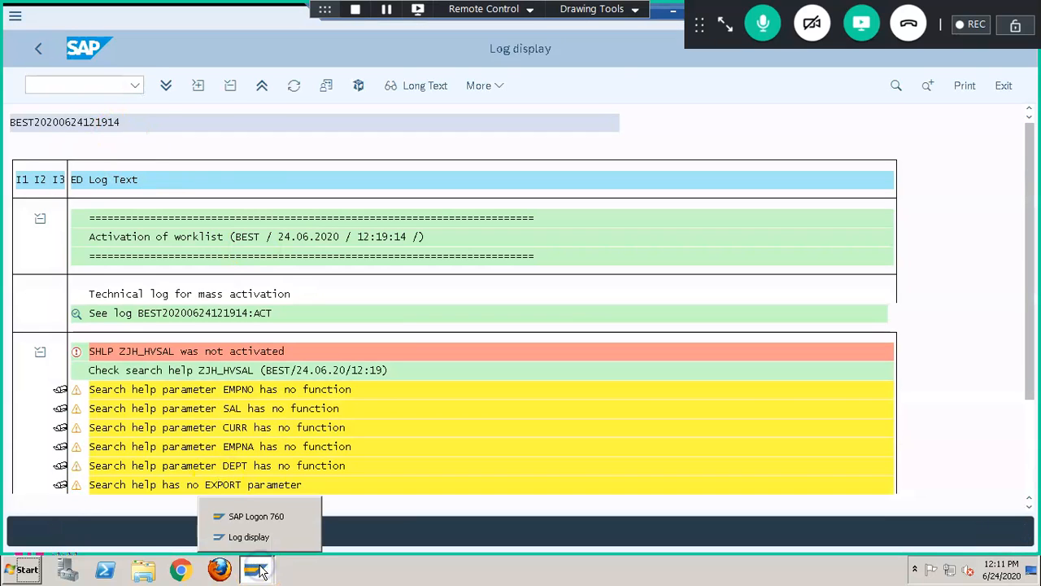
{"action": "left_click", "coordinate": [260, 537]}
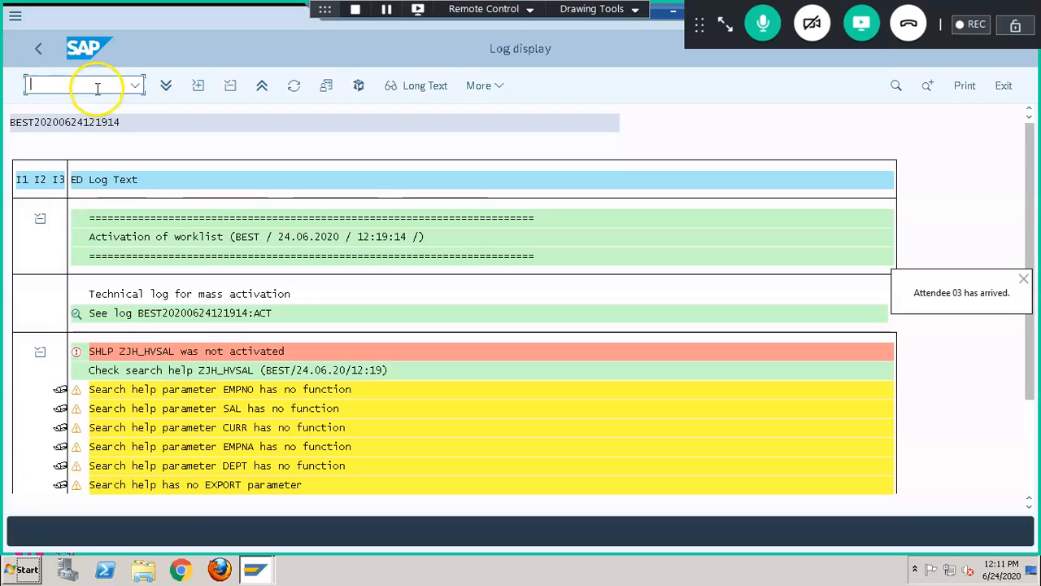
{"action": "key", "text": "Return"}
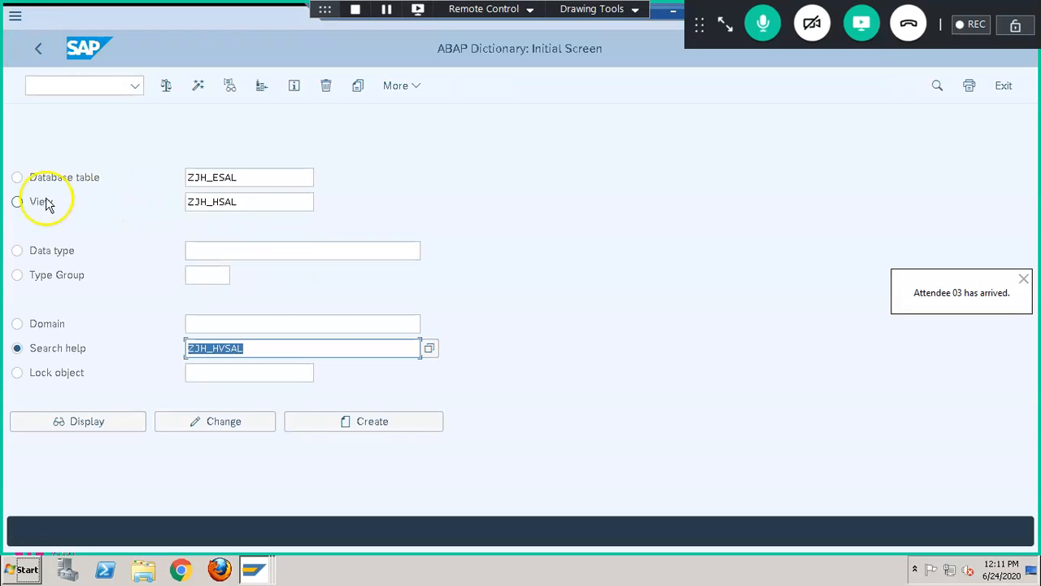
{"action": "left_click", "coordinate": [41, 202]}
{"action": "left_click", "coordinate": [239, 426]}
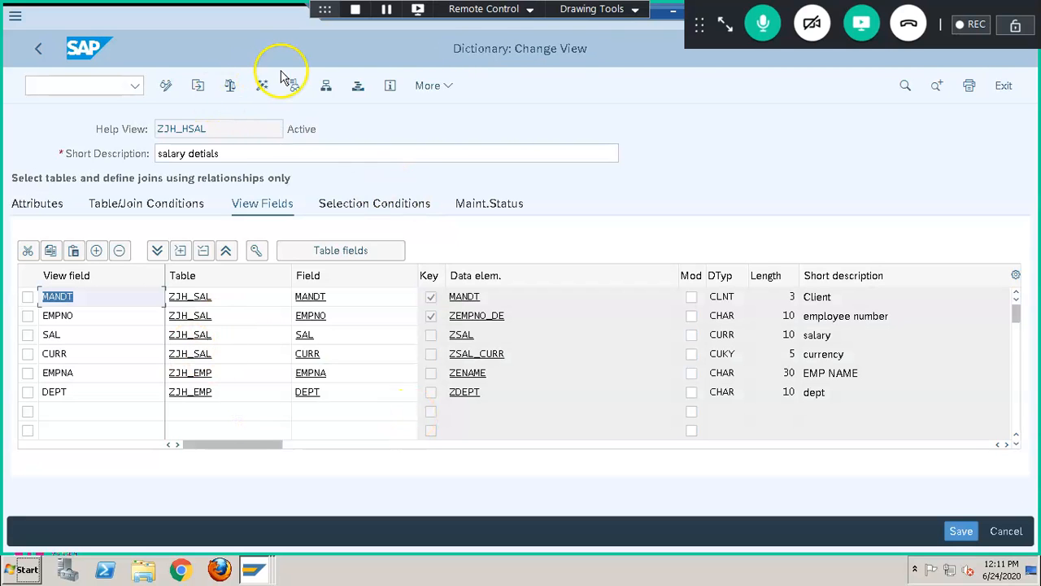
{"action": "left_click", "coordinate": [262, 85]}
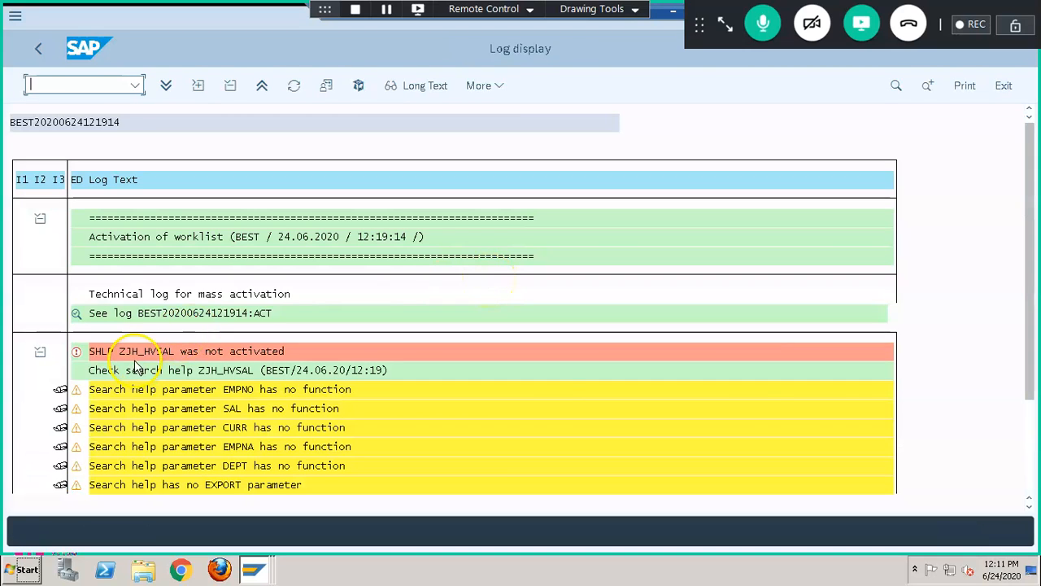
Leave the activation log and check the view fields of selection method ZJH_HSAL, returning to the search help
{"action": "left_click", "coordinate": [40, 46]}
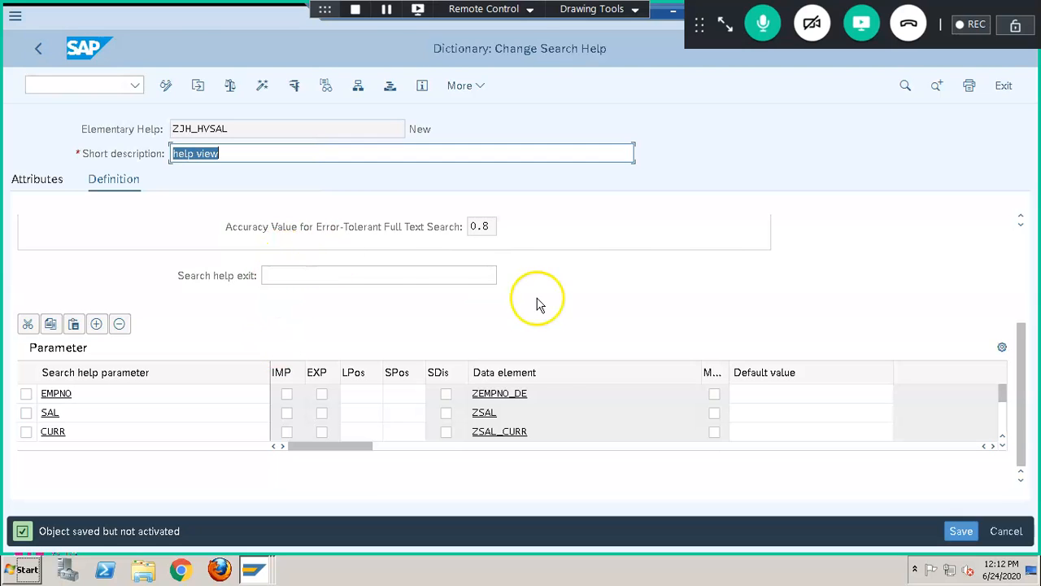
{"action": "left_click", "coordinate": [1022, 294]}
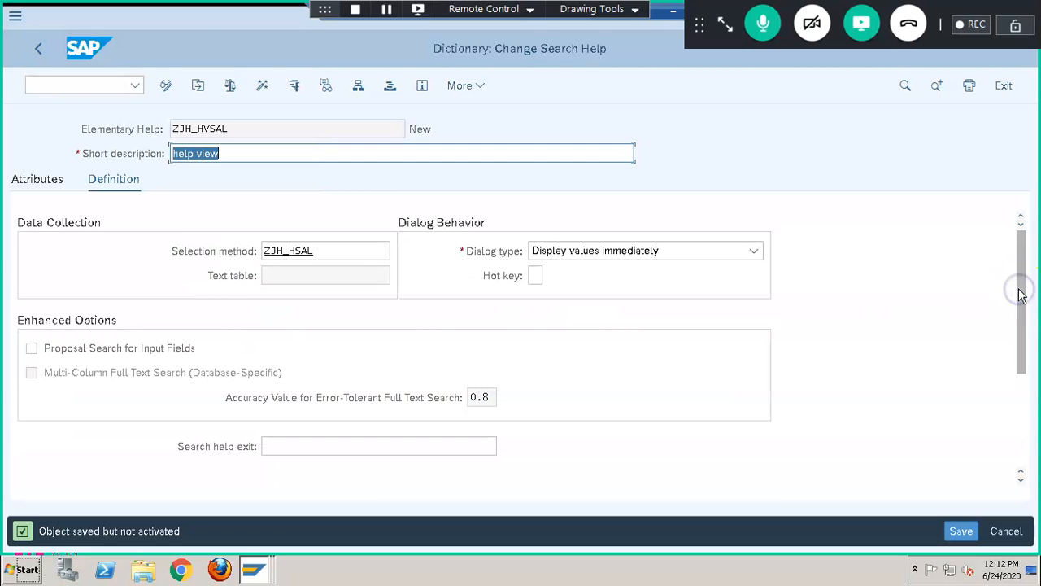
{"action": "left_click", "coordinate": [297, 253]}
{"action": "double_click", "coordinate": [297, 250]}
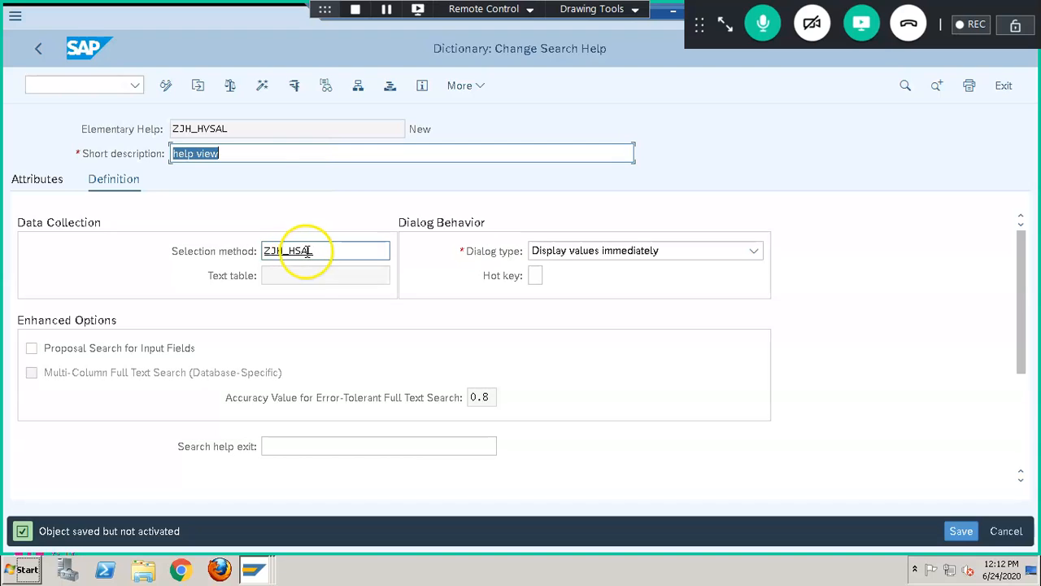
{"action": "key", "text": "F3"}
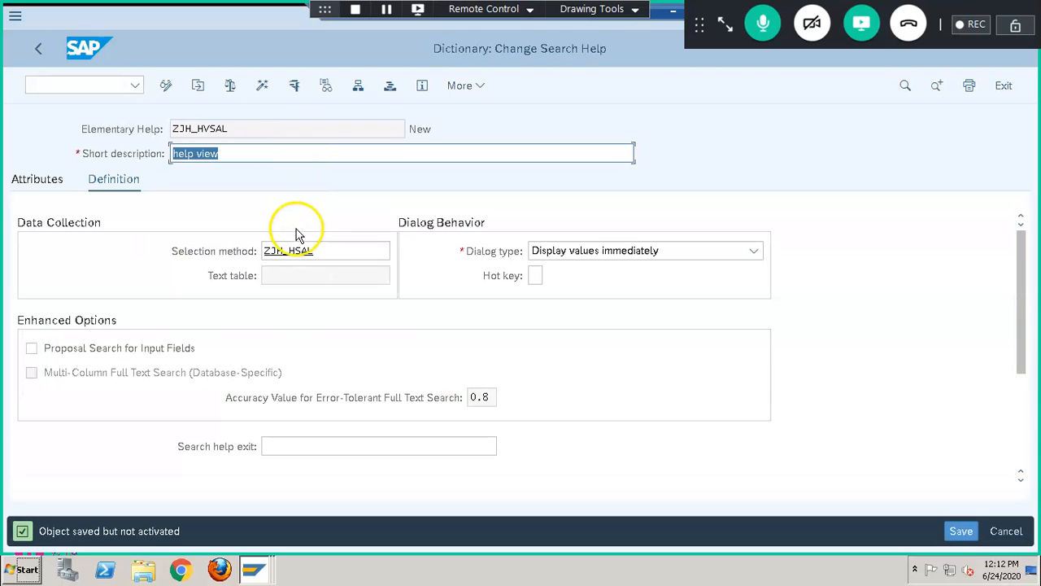
{"action": "double_click", "coordinate": [316, 253]}
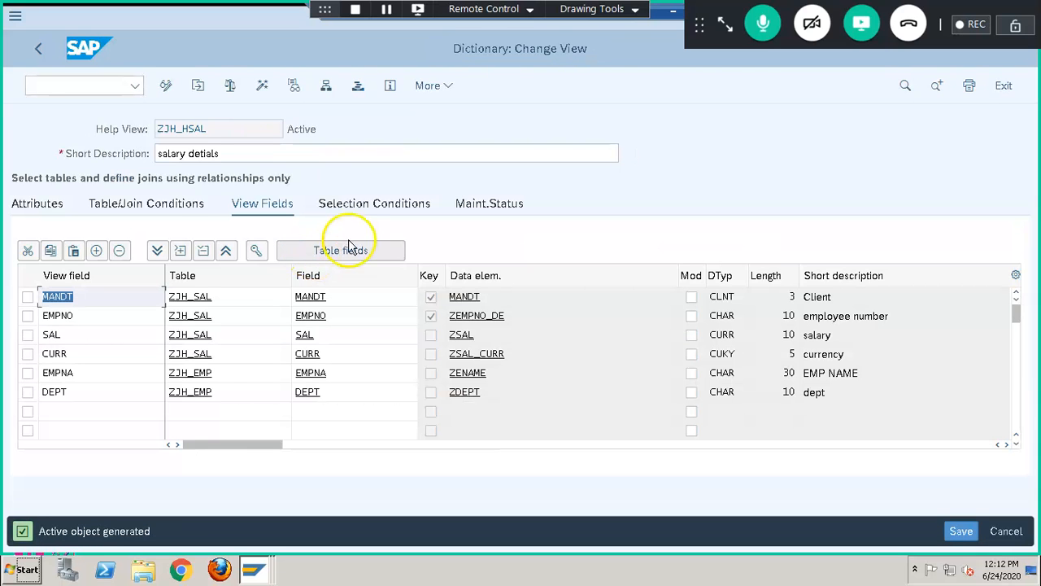
{"action": "key", "text": "F3"}
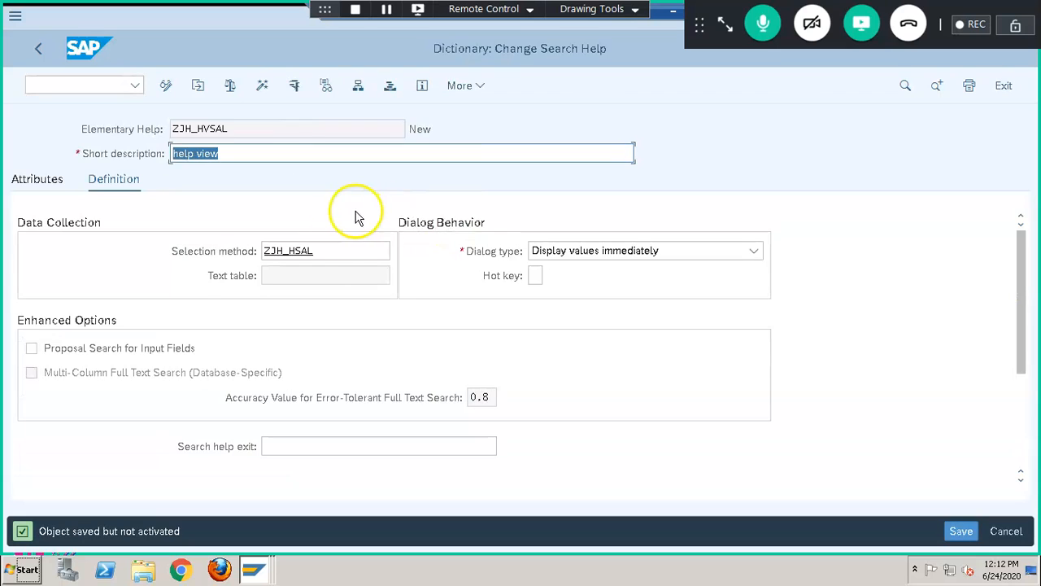
{"action": "double_click", "coordinate": [326, 249]}
{"action": "key", "text": "F3"}
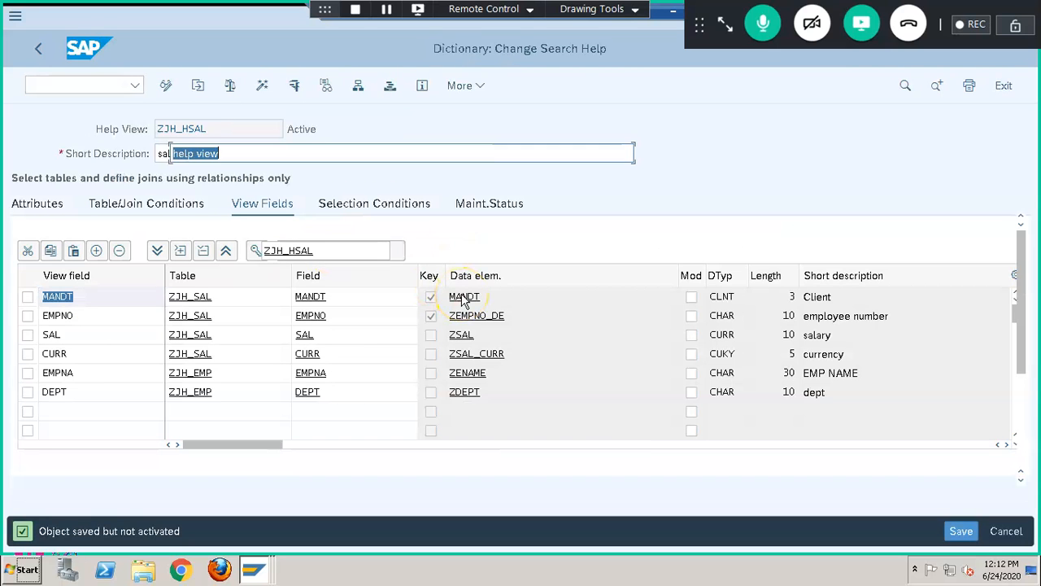
{"action": "key", "text": "F3"}
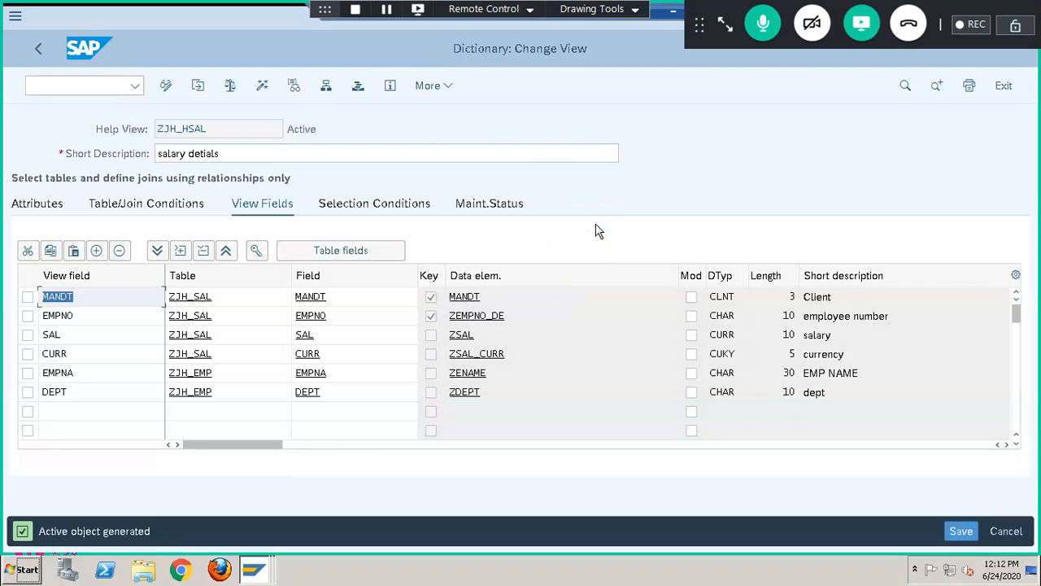
{"action": "key", "text": "F3"}
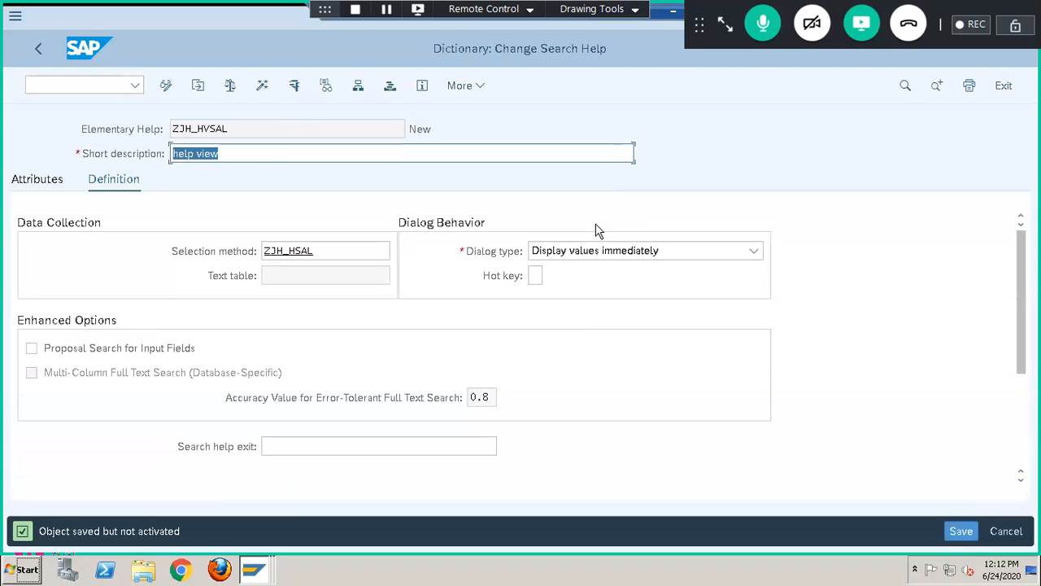
Mark EMPNO as both import and export parameter, and SAL, CURR and DEPT as export parameters
{"action": "scroll", "coordinate": [594, 225], "scroll_direction": "down", "scroll_amount": 2}
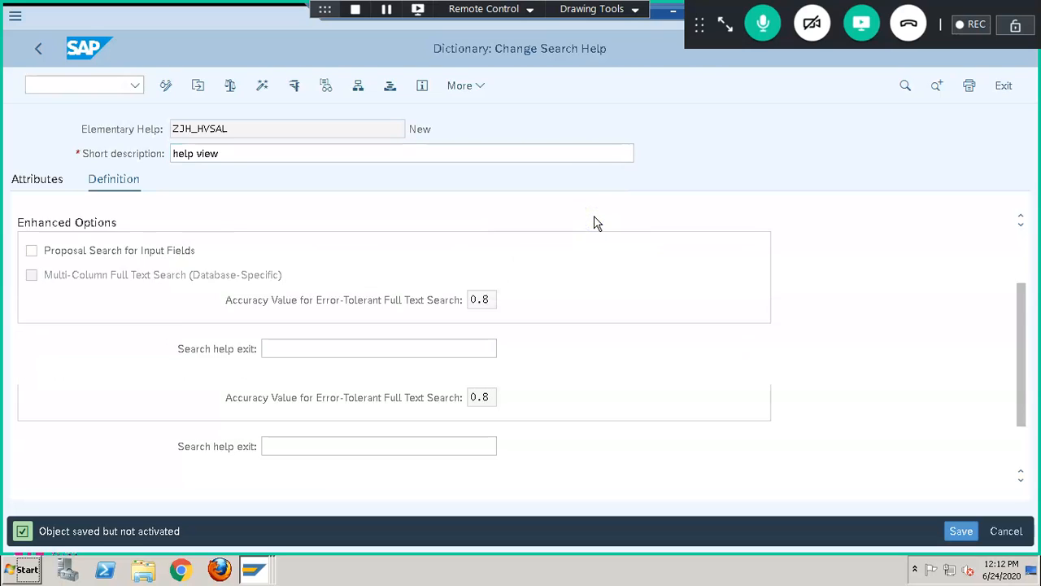
{"action": "scroll", "coordinate": [597, 224], "scroll_direction": "down", "scroll_amount": 1}
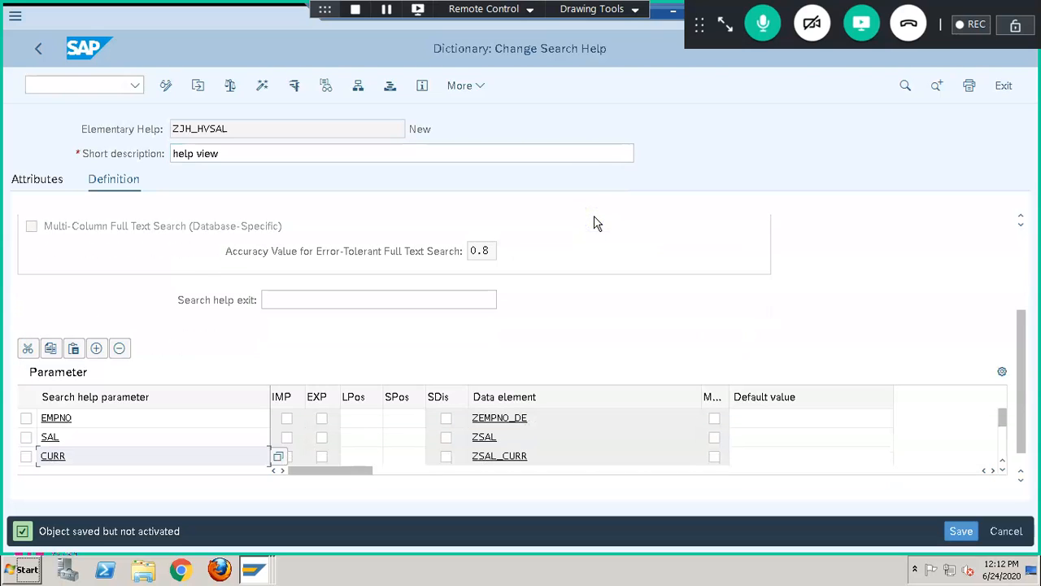
{"action": "left_click", "coordinate": [286, 418]}
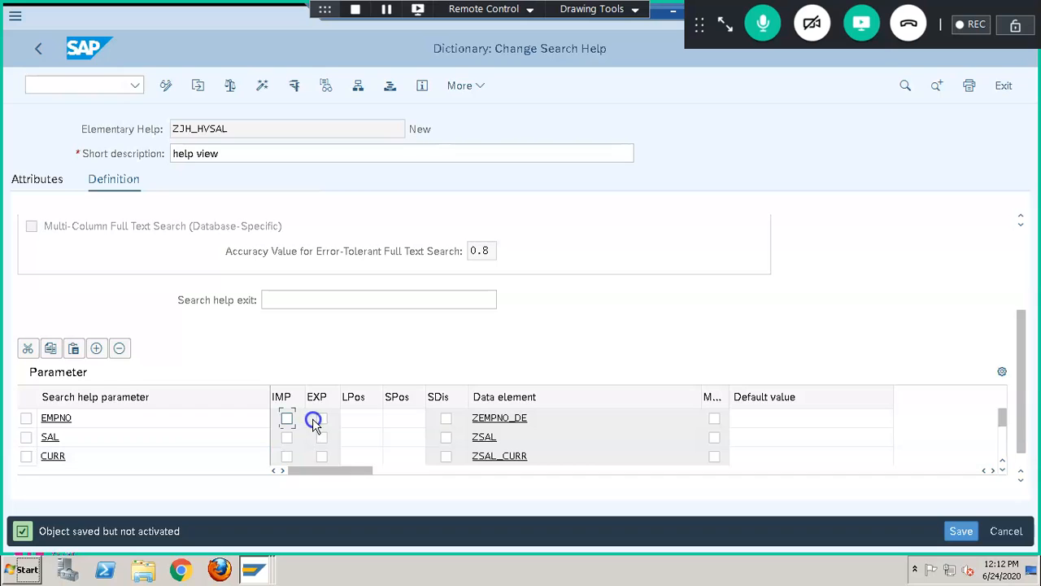
{"action": "left_click", "coordinate": [286, 419]}
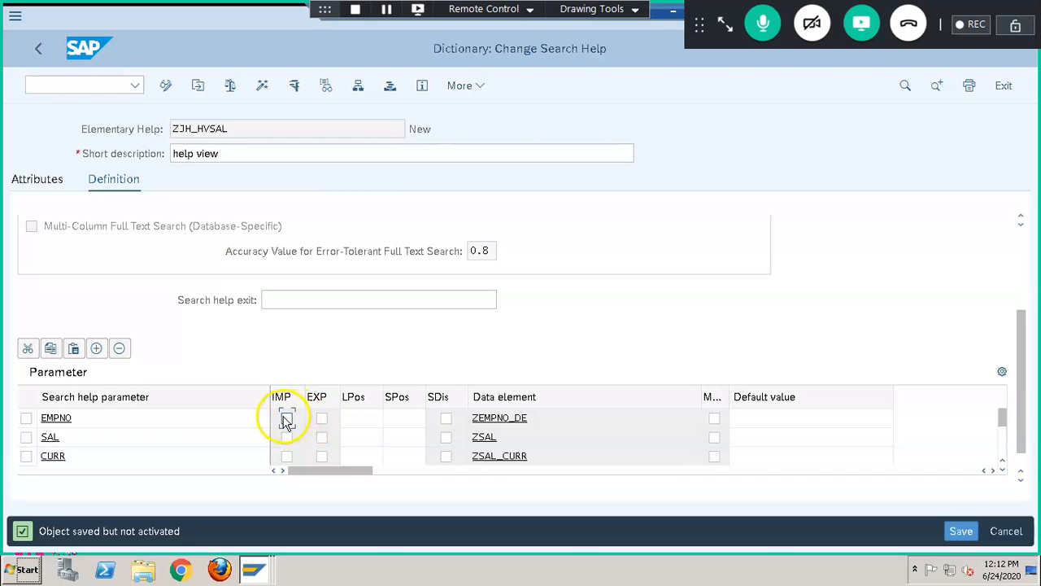
{"action": "left_click", "coordinate": [321, 456]}
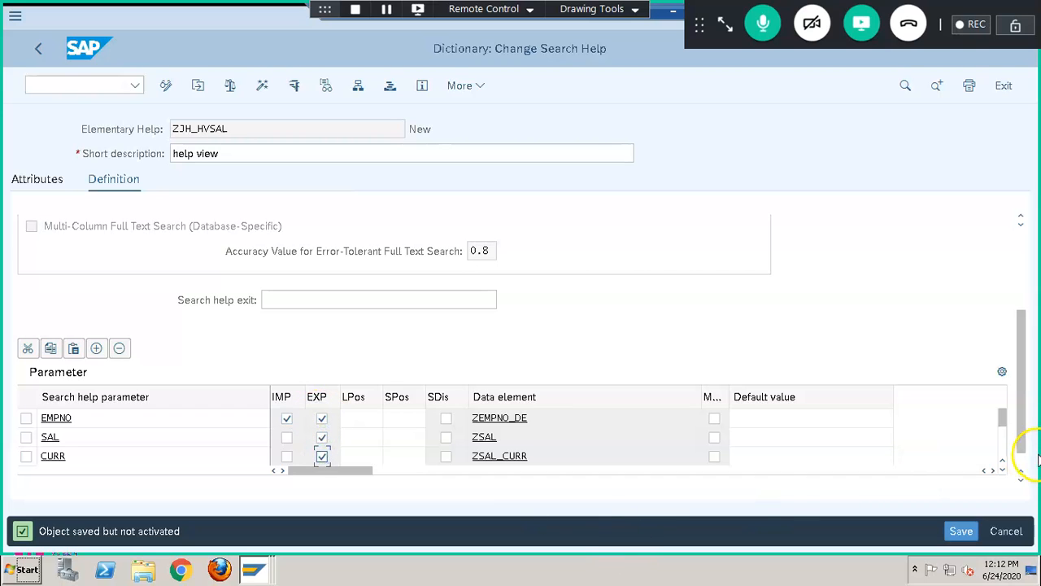
{"action": "left_click", "coordinate": [1004, 470]}
{"action": "left_click", "coordinate": [1005, 470]}
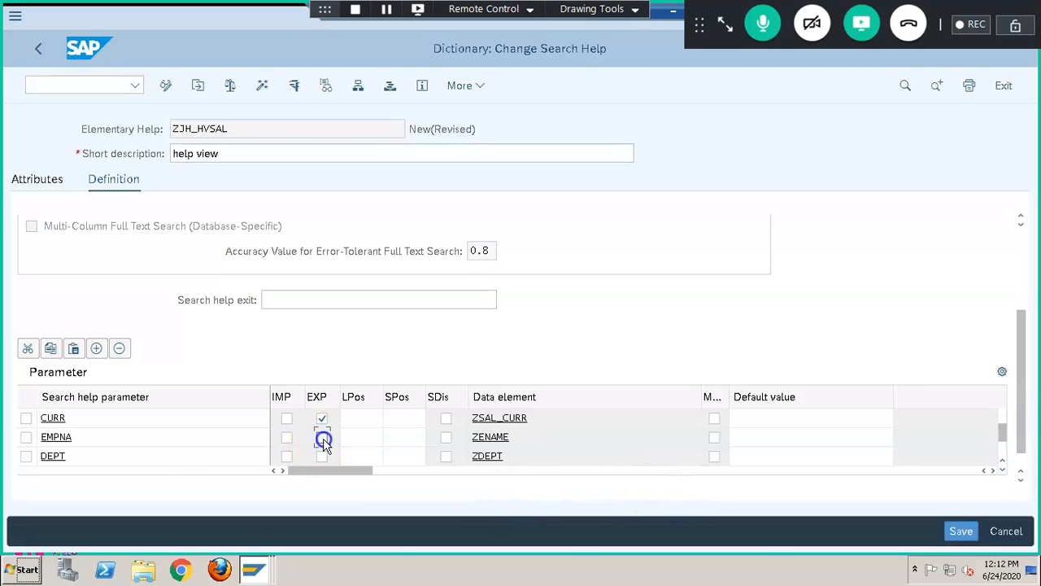
Set the list and screen positions to 1 and 2 for CURR, 3 and 4 for EMPNA, and 5 and 6 for DEPT
{"action": "left_click", "coordinate": [357, 419]}
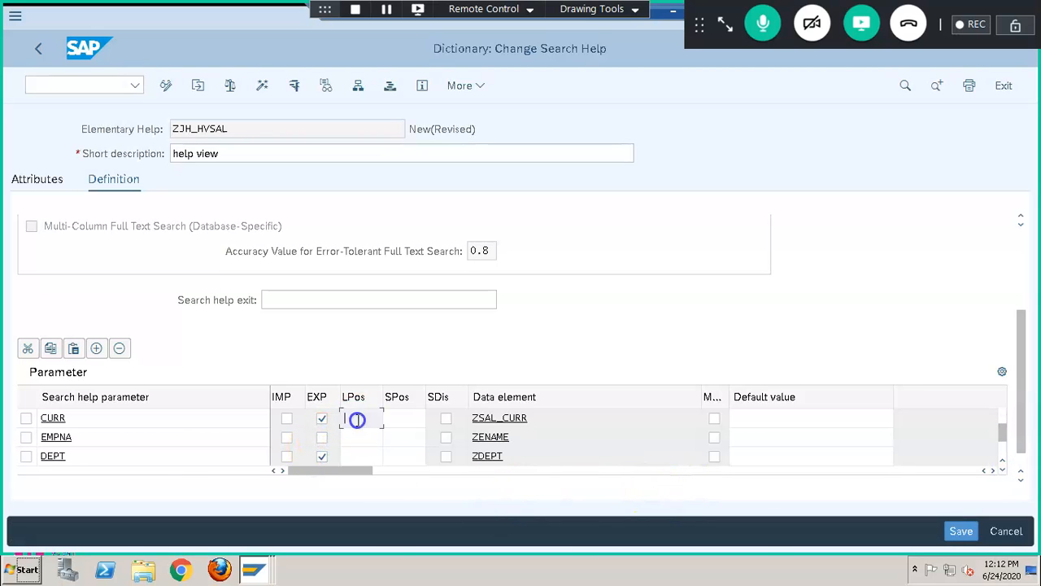
{"action": "left_click", "coordinate": [413, 416]}
{"action": "type", "text": "2"}
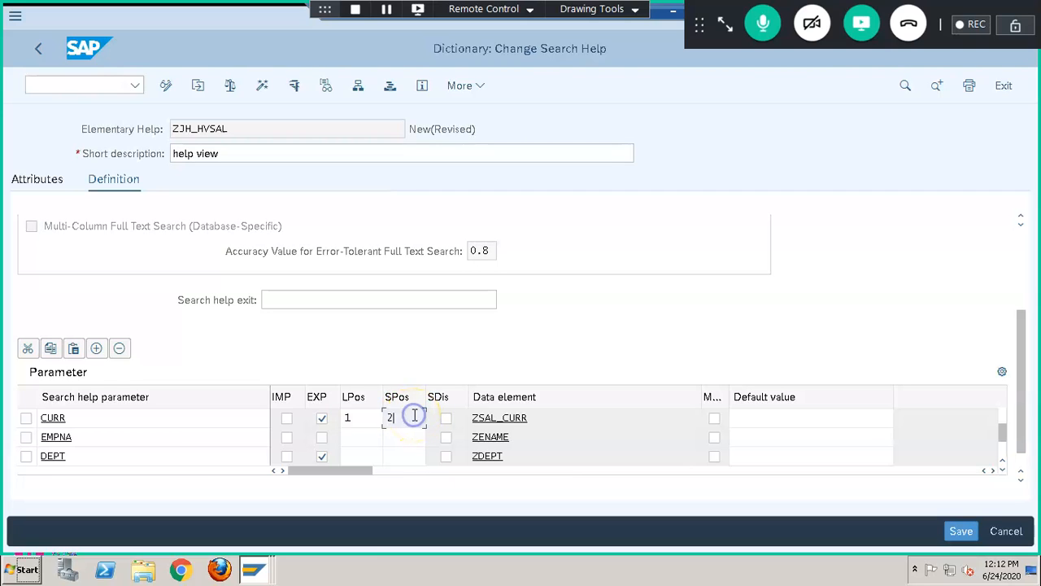
{"action": "left_click", "coordinate": [352, 436]}
{"action": "type", "text": "3"}
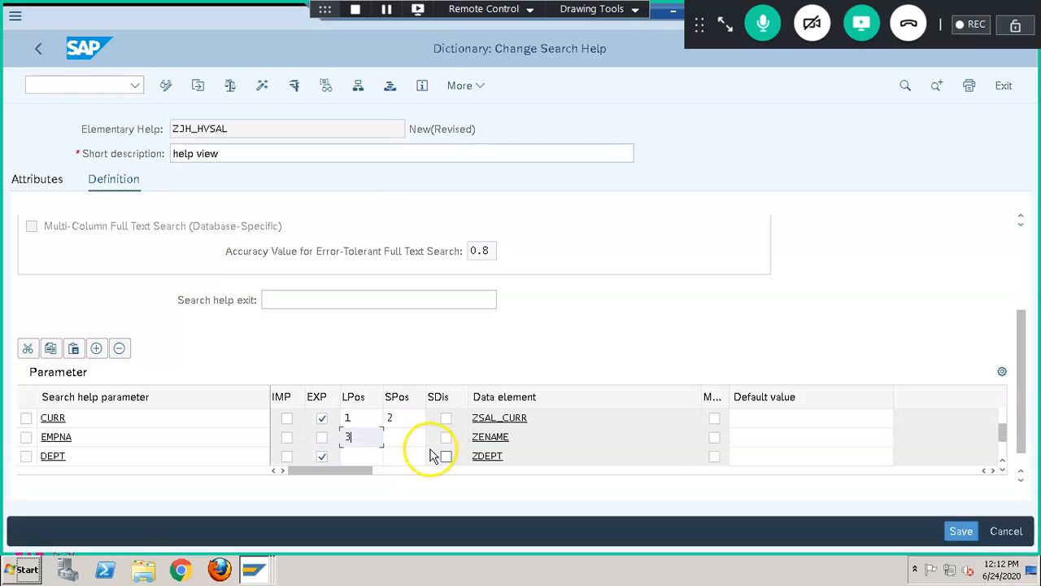
{"action": "left_click", "coordinate": [418, 440]}
{"action": "type", "text": "4"}
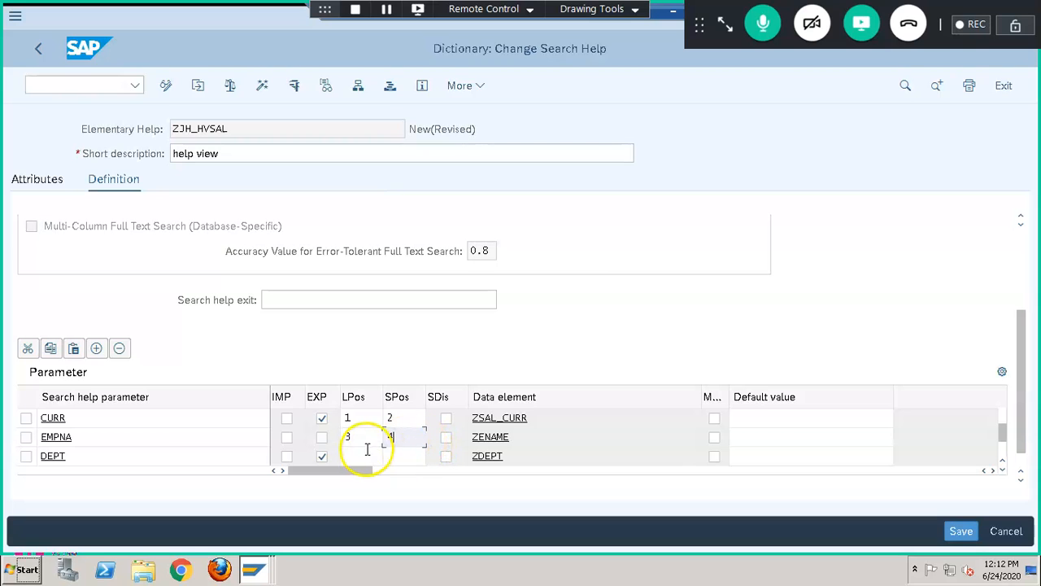
{"action": "left_click", "coordinate": [359, 458]}
{"action": "type", "text": "5"}
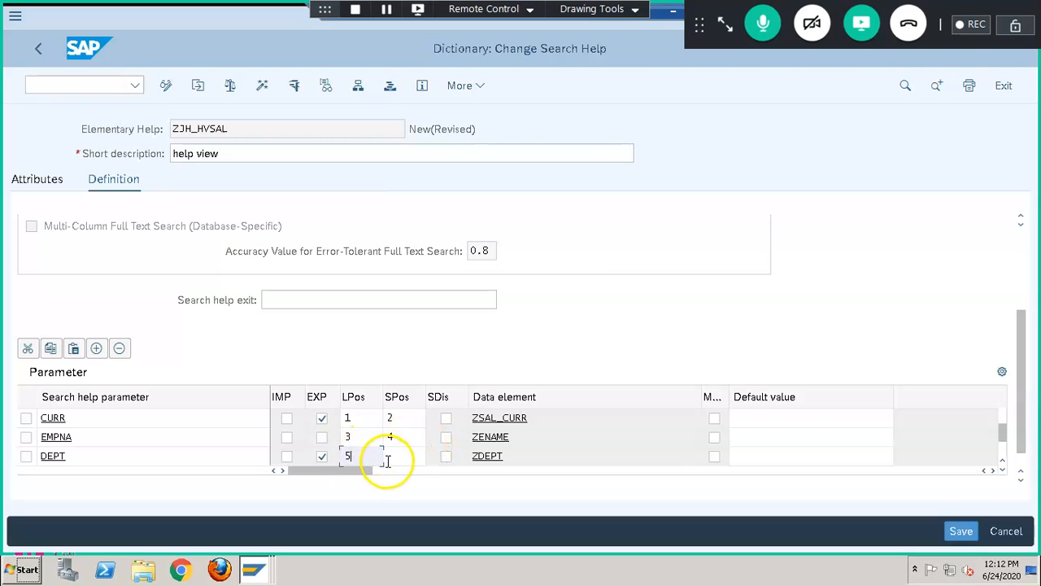
{"action": "left_click", "coordinate": [396, 456]}
{"action": "type", "text": "6"}
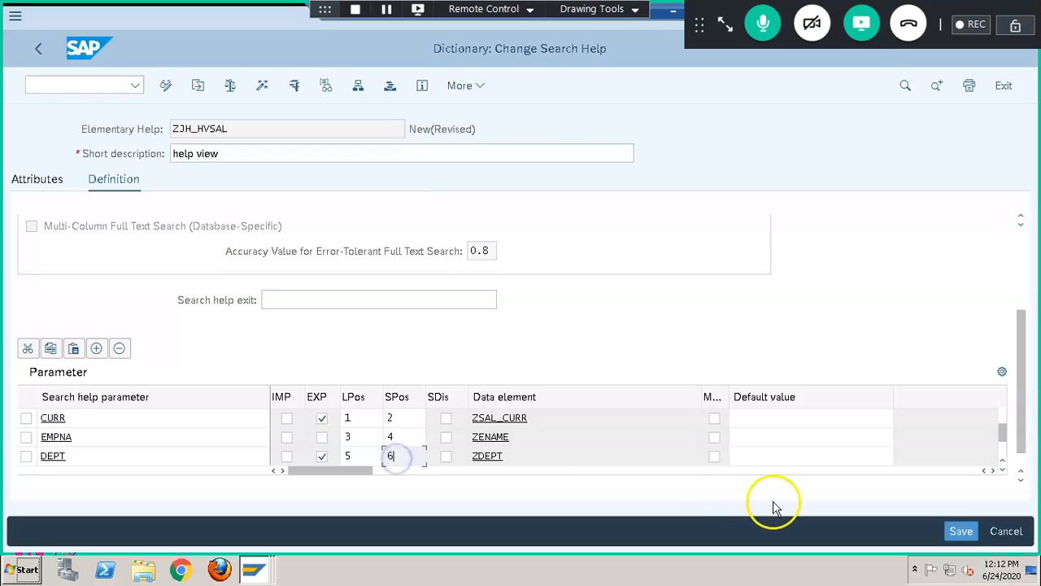
Set the list and screen positions to 8 and 9 for EMPNO and 10 and 11 for SAL
{"action": "left_click", "coordinate": [1003, 470]}
{"action": "left_click", "coordinate": [1003, 470]}
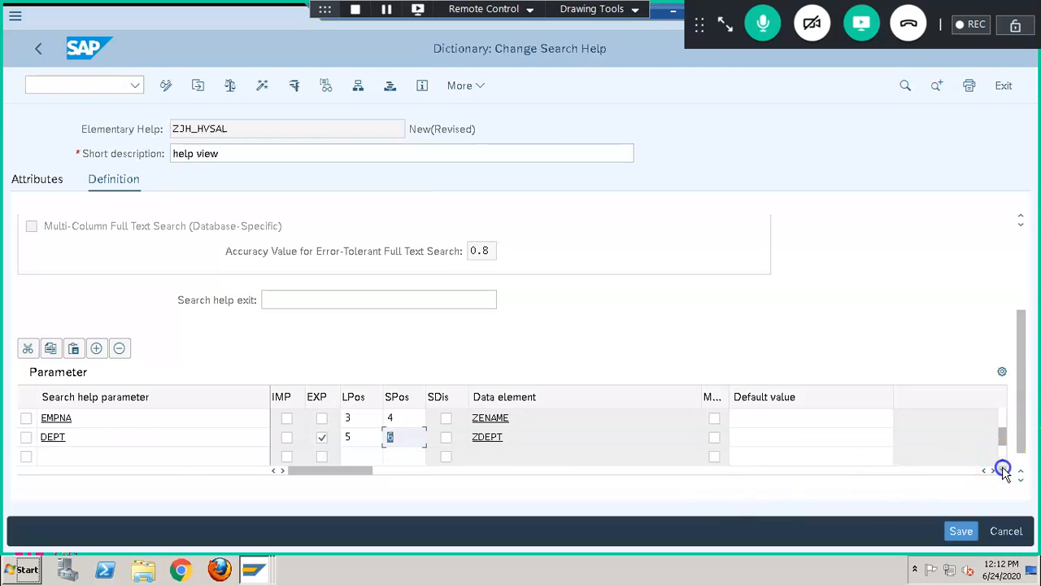
{"action": "left_click", "coordinate": [1003, 470]}
{"action": "left_click", "coordinate": [1003, 458]}
{"action": "left_click", "coordinate": [1003, 458]}
{"action": "left_click", "coordinate": [1003, 458]}
{"action": "left_click", "coordinate": [1003, 458]}
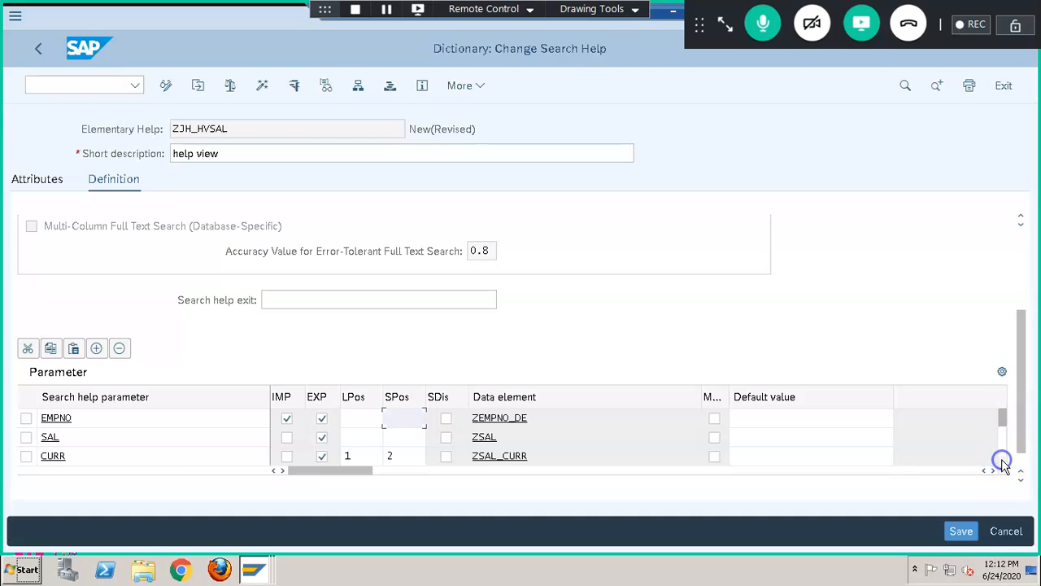
{"action": "left_click", "coordinate": [346, 420]}
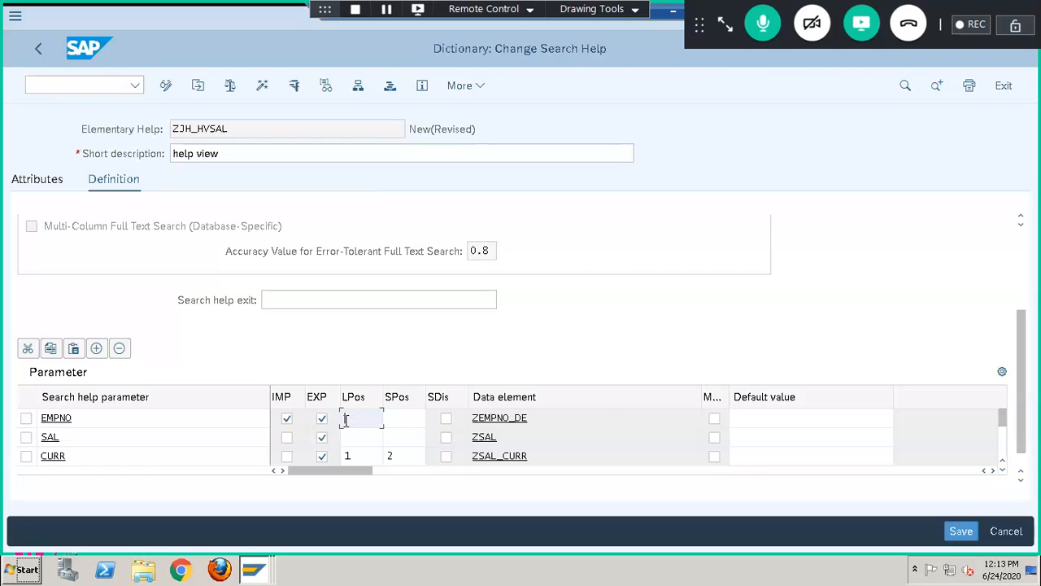
{"action": "type", "text": "8"}
{"action": "left_click", "coordinate": [399, 419]}
{"action": "left_click", "coordinate": [366, 441]}
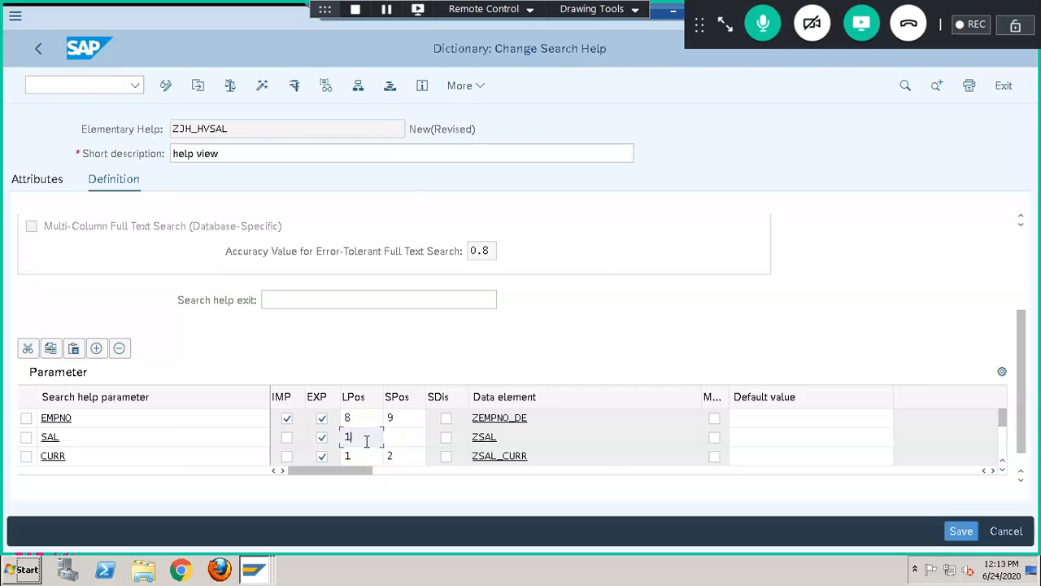
{"action": "key", "text": "Tab"}
{"action": "type", "text": "1"}
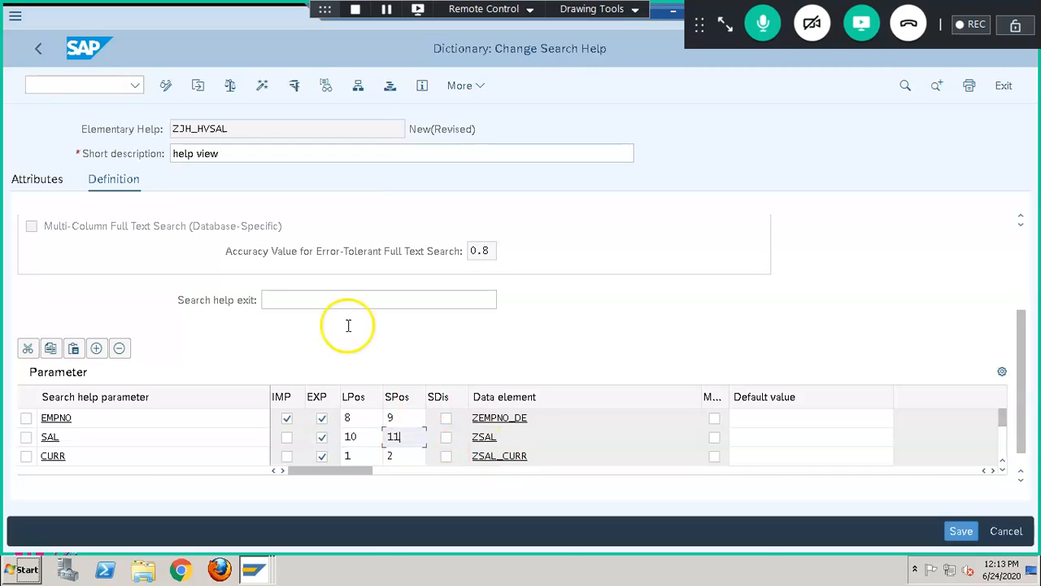
Activate search help ZJH_HVSAL and return to the ABAP Dictionary initial screen
{"action": "left_click", "coordinate": [261, 87]}
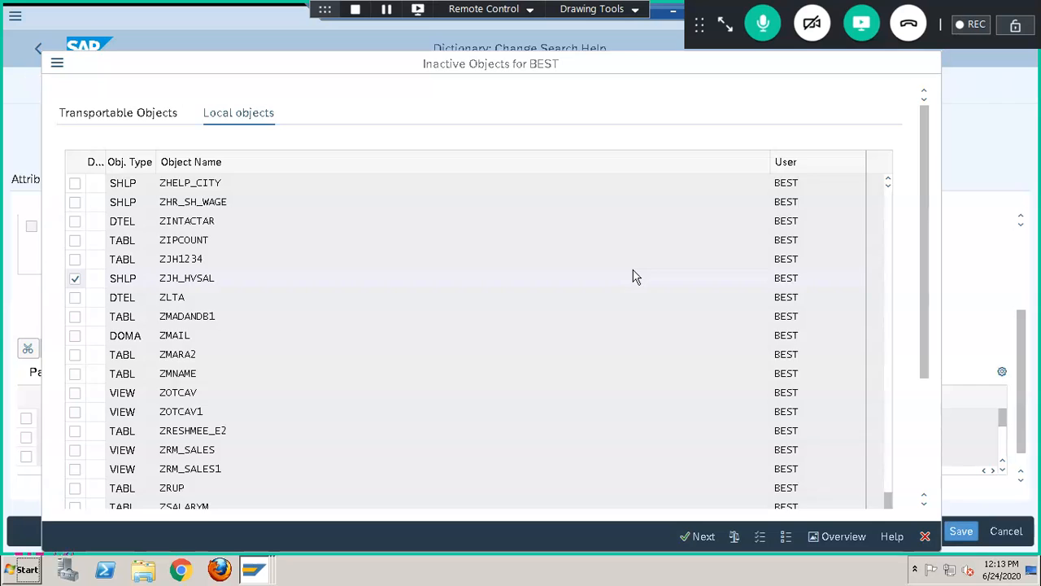
{"action": "key", "text": "Return"}
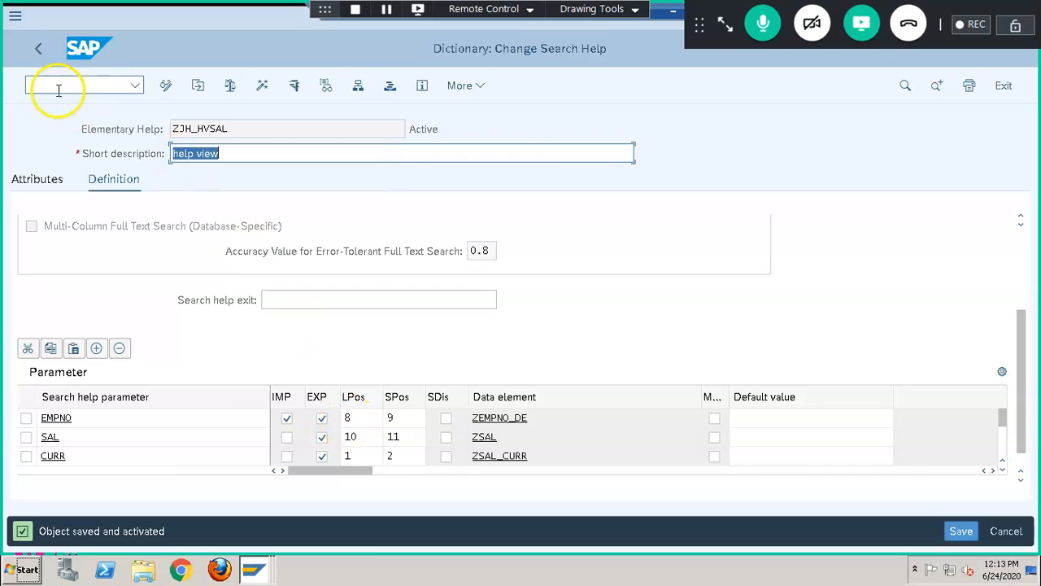
{"action": "left_click", "coordinate": [39, 50]}
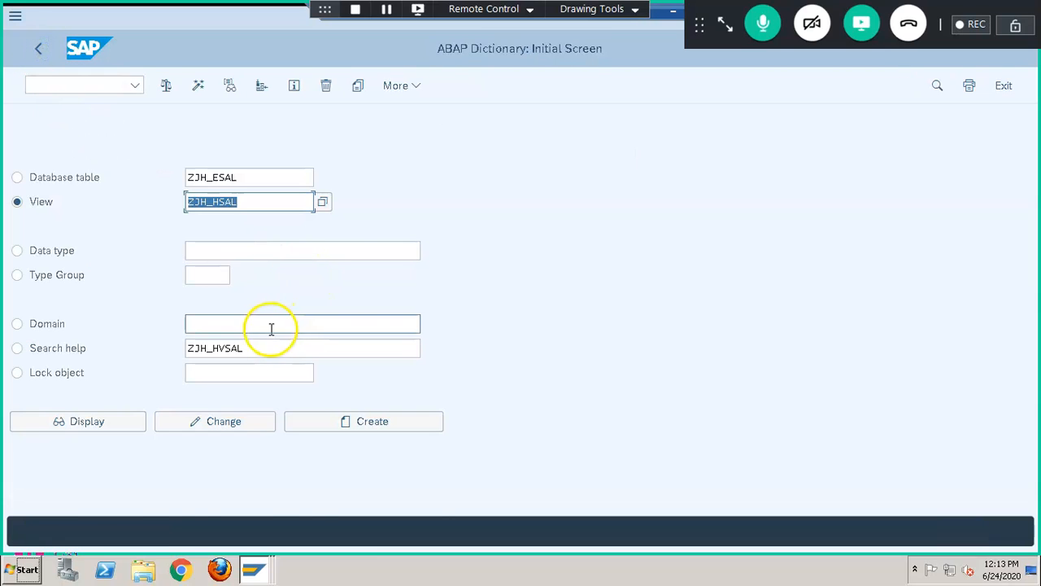
{"action": "left_click", "coordinate": [265, 344]}
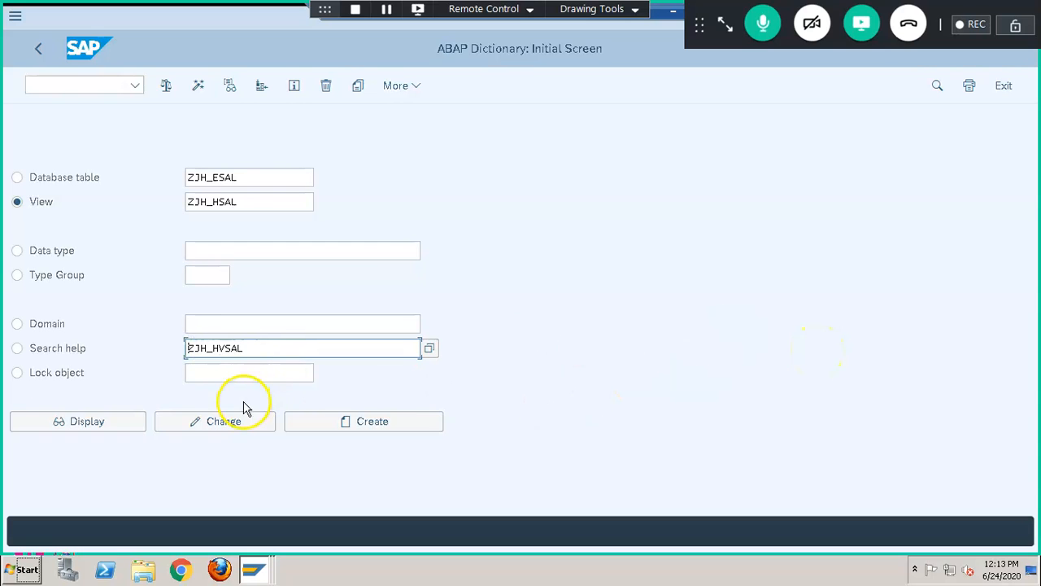
{"action": "left_click", "coordinate": [231, 429]}
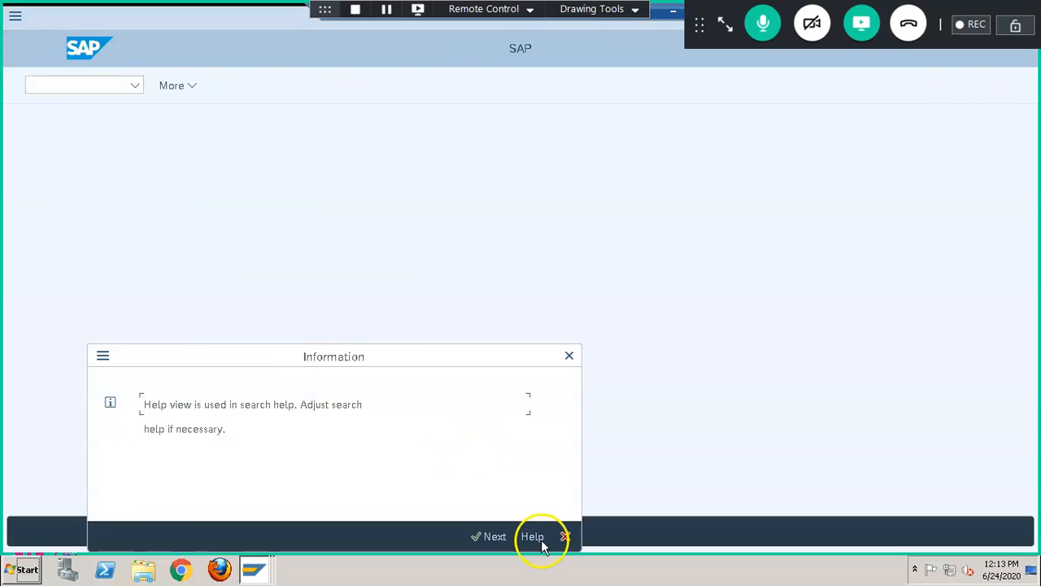
{"action": "left_click", "coordinate": [497, 541]}
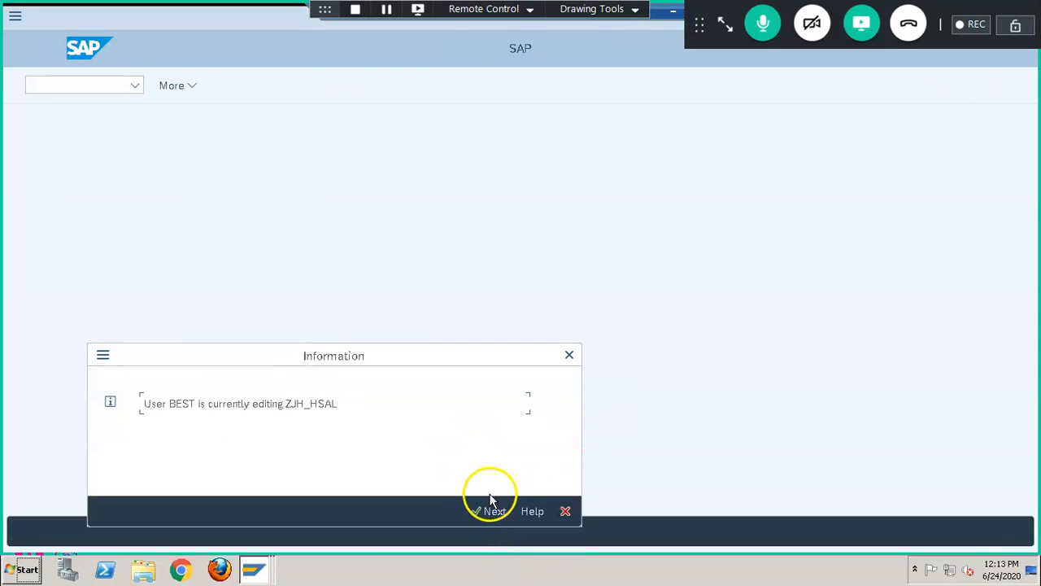
{"action": "left_click", "coordinate": [494, 511]}
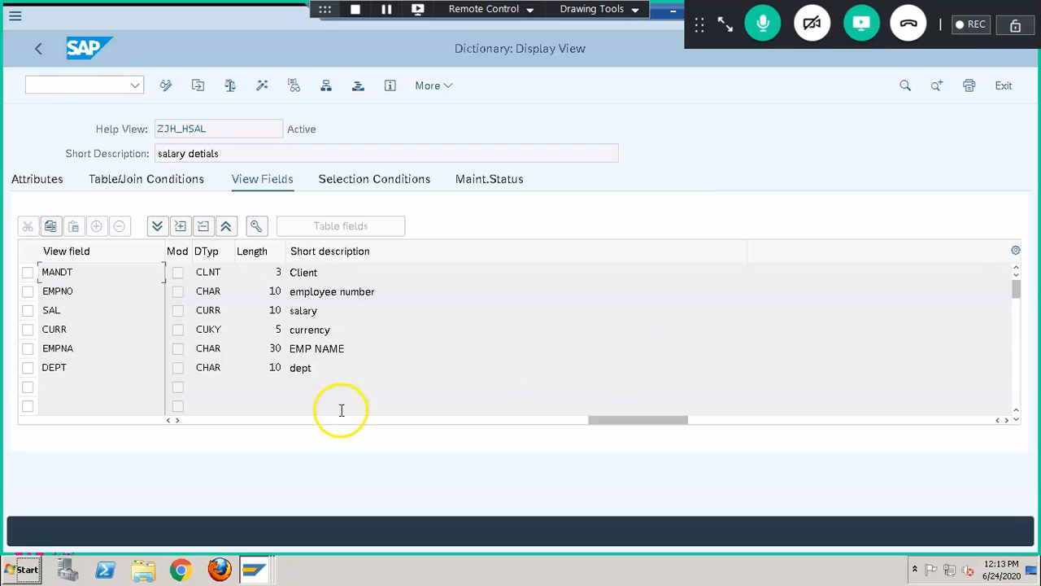
{"action": "left_click", "coordinate": [38, 49]}
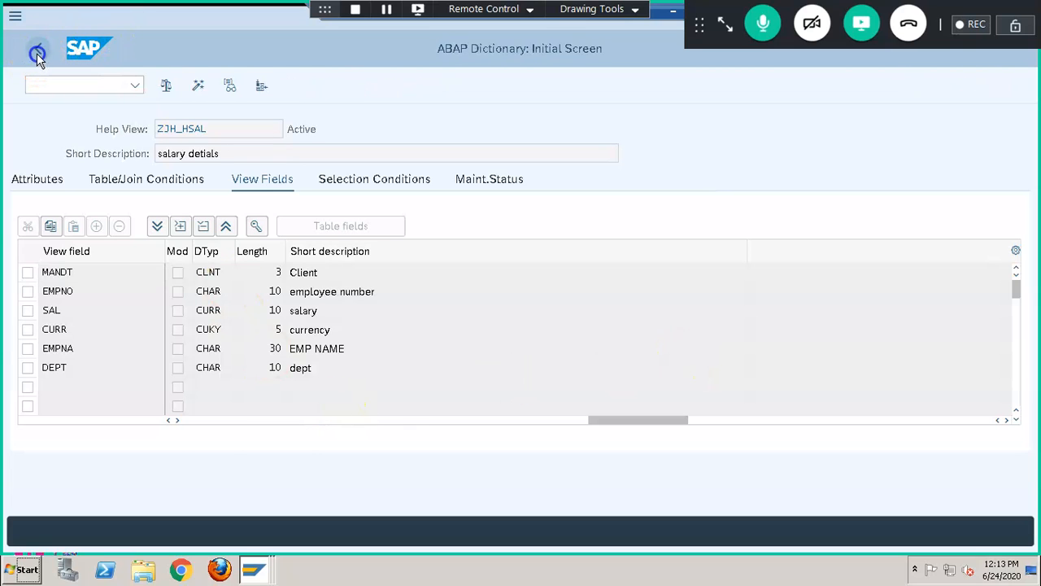
Display search help ZJH_HVSAL from the ABAP Dictionary initial screen
{"action": "left_click", "coordinate": [72, 349]}
{"action": "left_click", "coordinate": [96, 421]}
{"action": "left_click", "coordinate": [527, 351]}
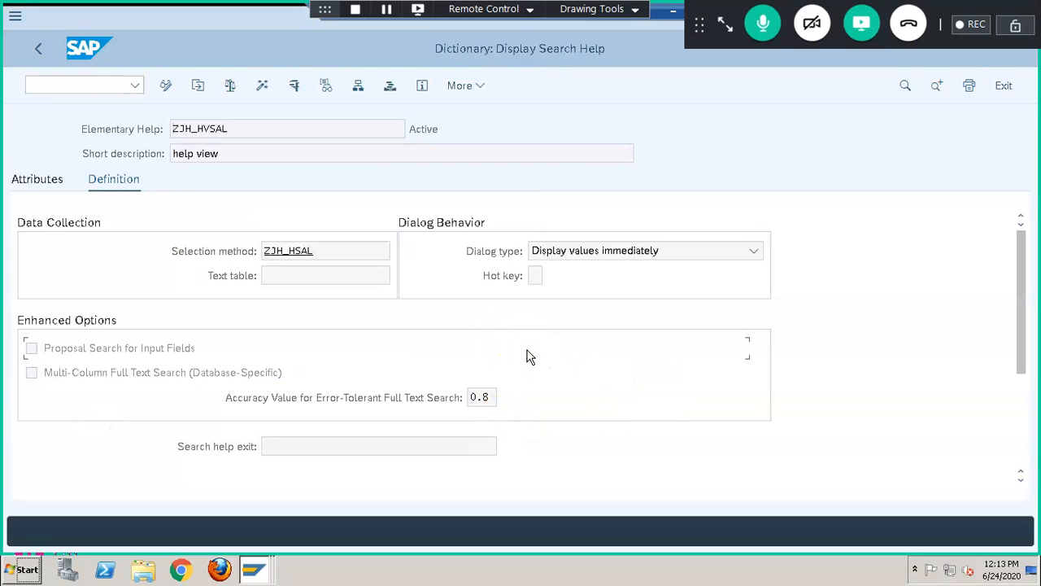
Make DEPT the import parameter of search help ZJH_HVSAL in place of EMPNO
{"action": "left_click", "coordinate": [1022, 431]}
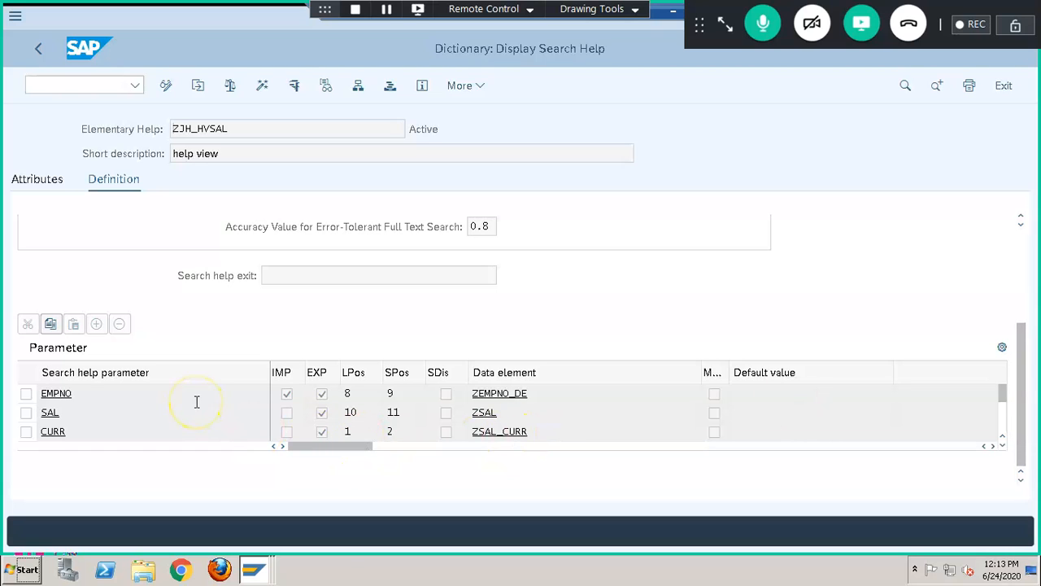
{"action": "left_click", "coordinate": [165, 87]}
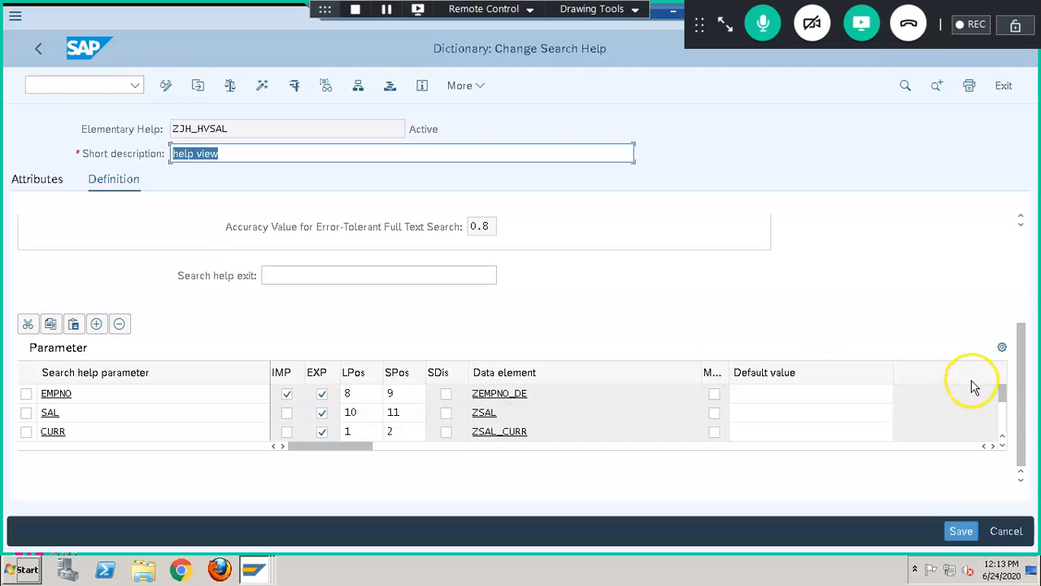
{"action": "left_click", "coordinate": [1002, 425]}
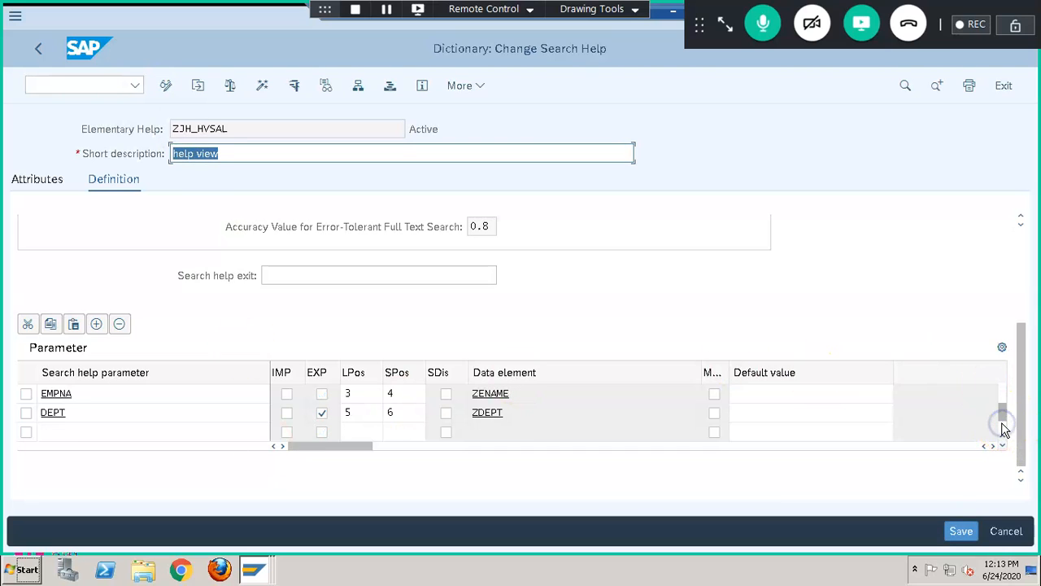
{"action": "left_click", "coordinate": [287, 414]}
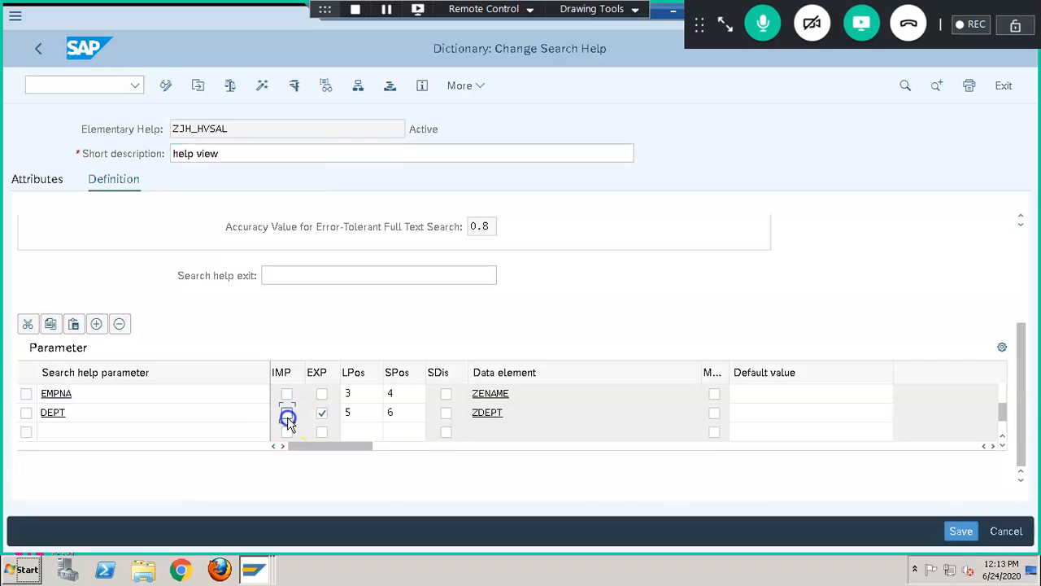
{"action": "left_click", "coordinate": [1004, 400]}
{"action": "left_click", "coordinate": [287, 395]}
Activate the changed search help ZJH_HVSAL and return to the ABAP Dictionary initial screen
{"action": "left_click", "coordinate": [294, 86]}
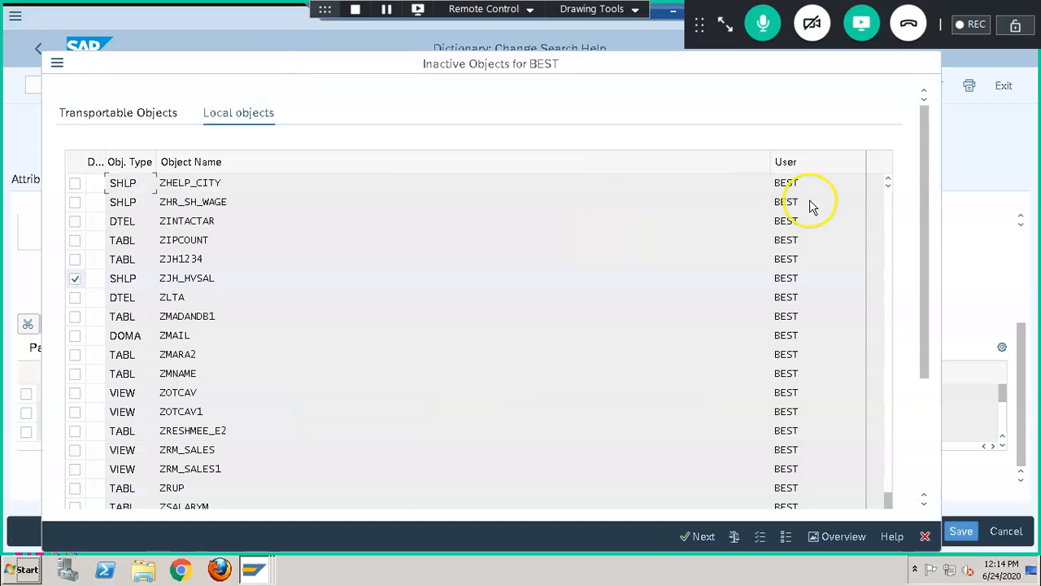
{"action": "key", "text": "Return"}
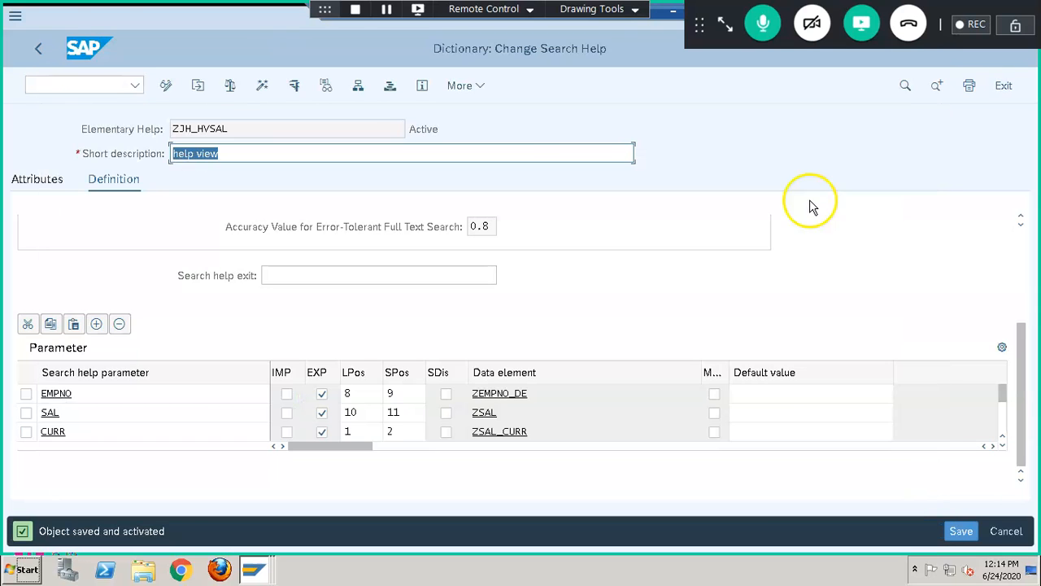
{"action": "left_click", "coordinate": [40, 45]}
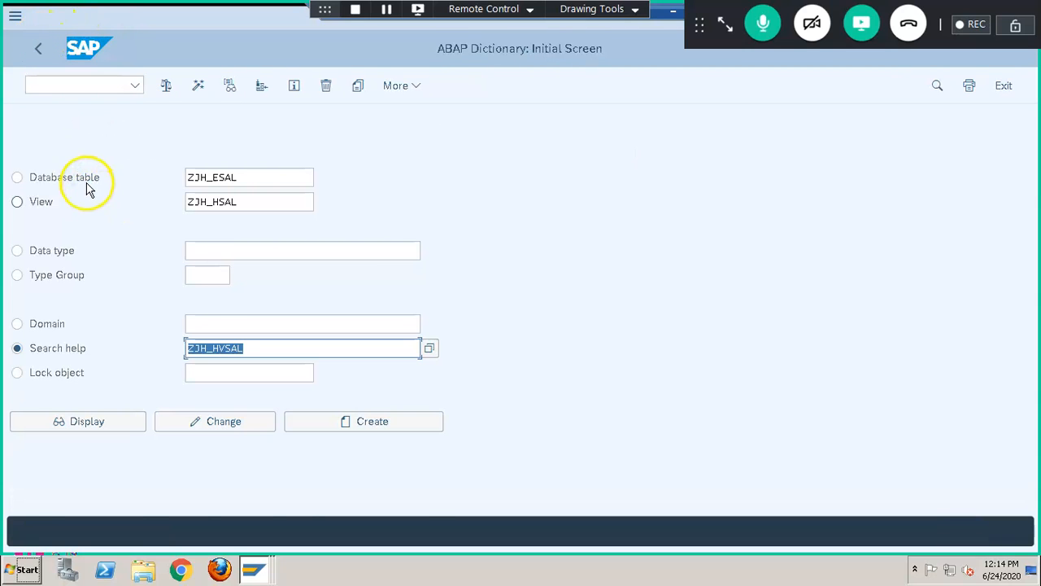
Display the fields of database table ZJH_ESAL, and return to the initial screen
{"action": "left_click", "coordinate": [87, 184]}
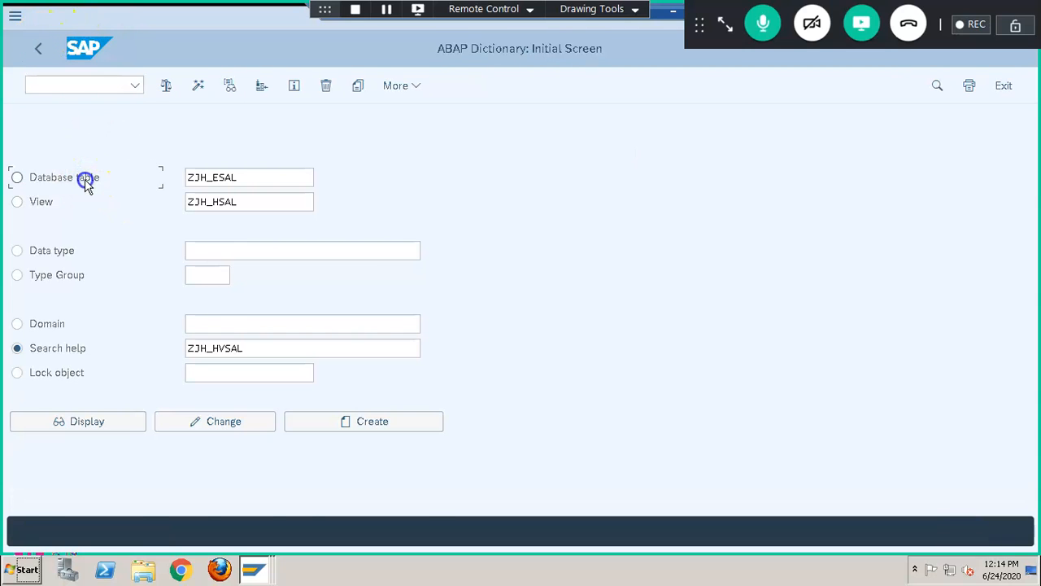
{"action": "left_click", "coordinate": [120, 422]}
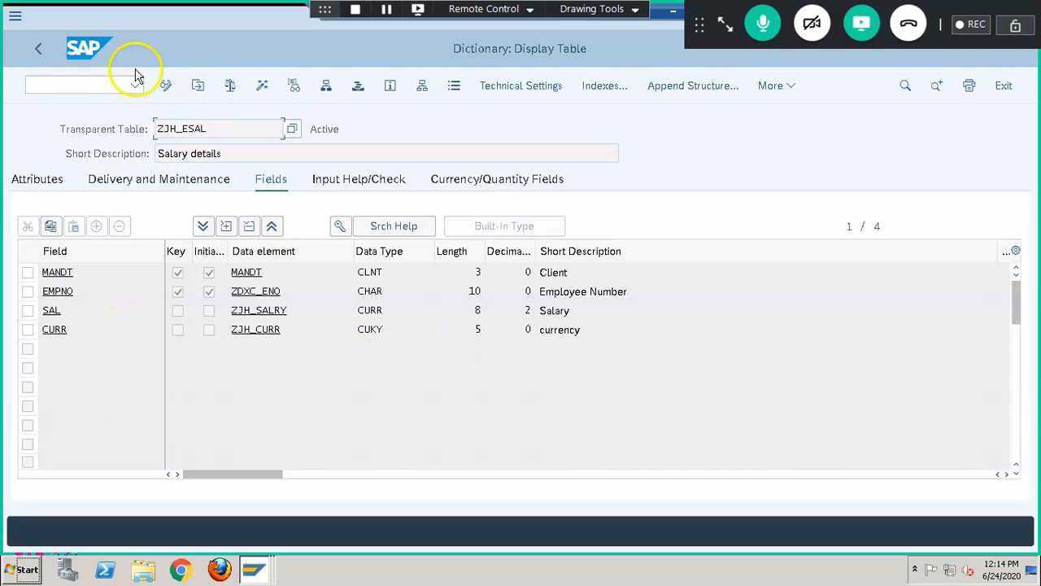
{"action": "left_click", "coordinate": [38, 48]}
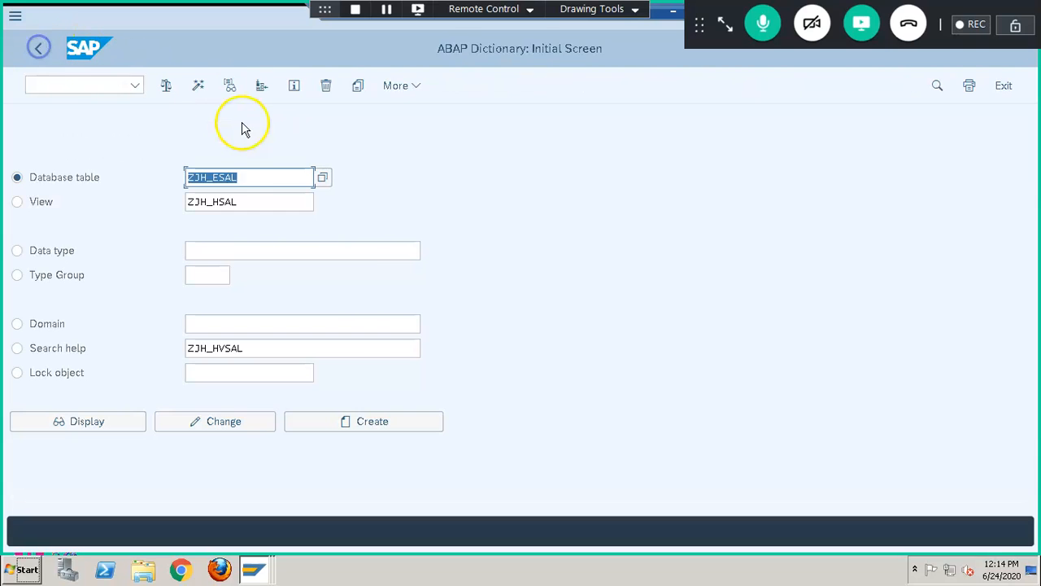
Open database table ZJH_EMPS in change mode to review its fields, and return to the initial screen
{"action": "left_click", "coordinate": [244, 176]}
{"action": "key", "text": "BackSpace"}
{"action": "key", "text": "BackSpace"}
{"action": "key", "text": "BackSpace"}
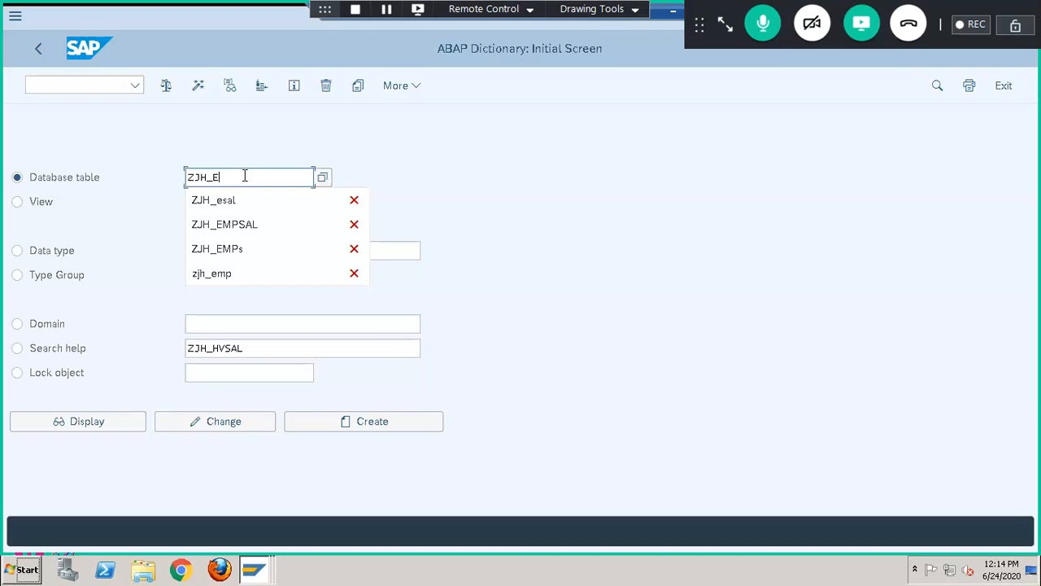
{"action": "left_click", "coordinate": [245, 248]}
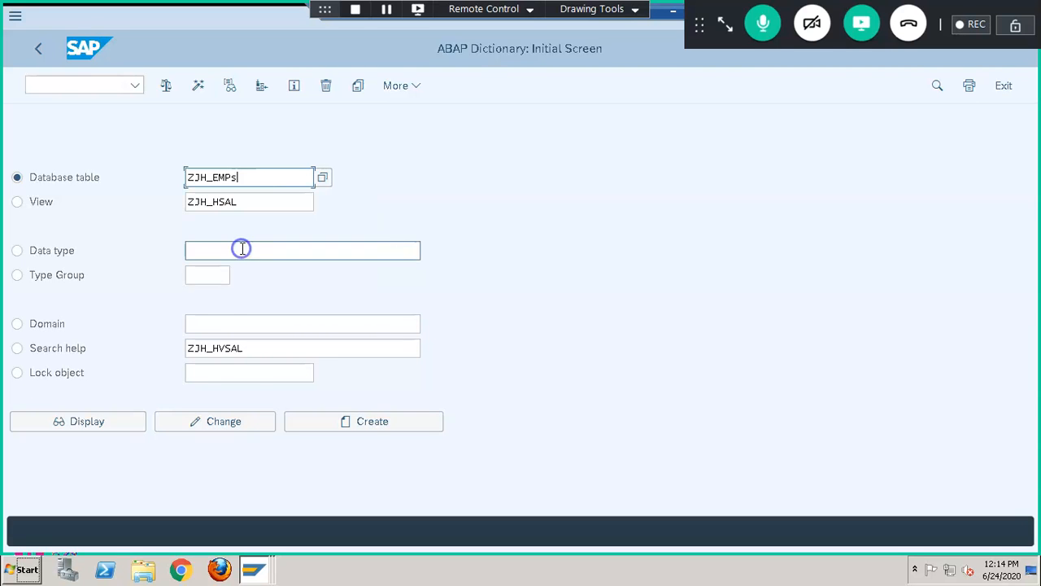
{"action": "left_click", "coordinate": [238, 422]}
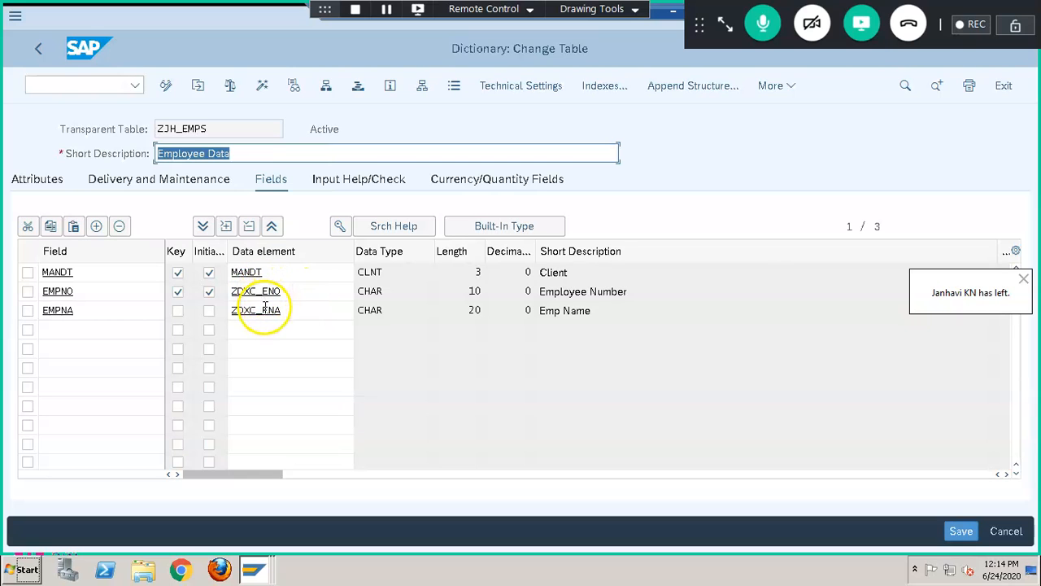
{"action": "left_click", "coordinate": [39, 50]}
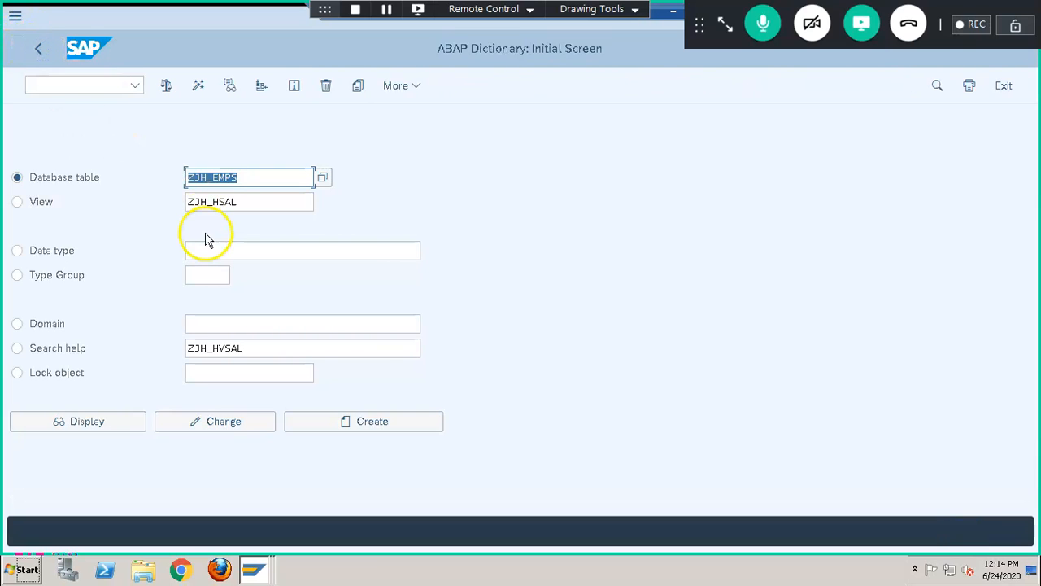
Display database table ZJH_ESAL again from the ABAP Dictionary initial screen
{"action": "left_click", "coordinate": [271, 177]}
{"action": "key", "text": "BackSpace"}
{"action": "key", "text": "BackSpace"}
{"action": "key", "text": "BackSpace"}
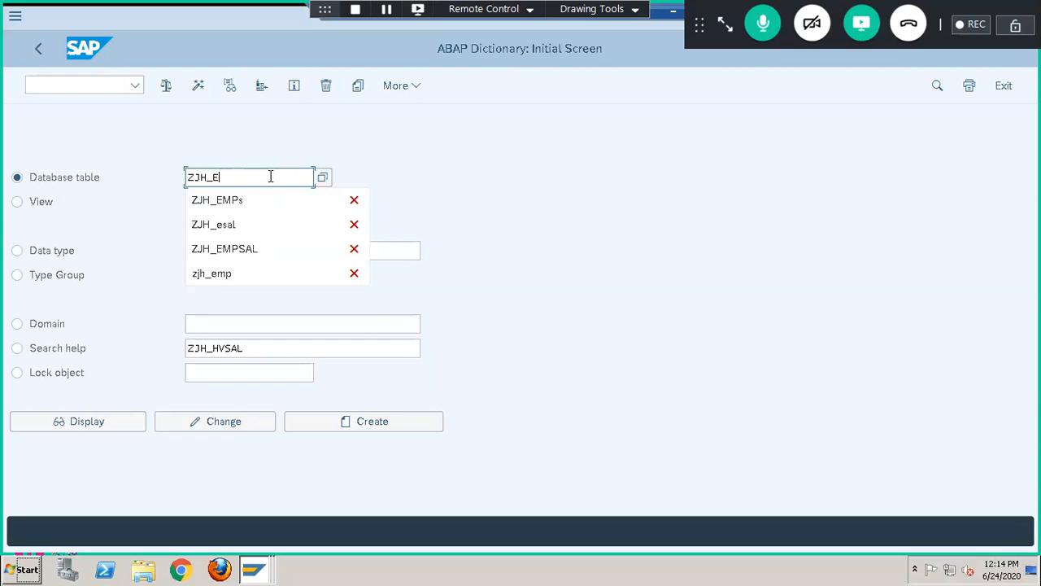
{"action": "left_click", "coordinate": [267, 226]}
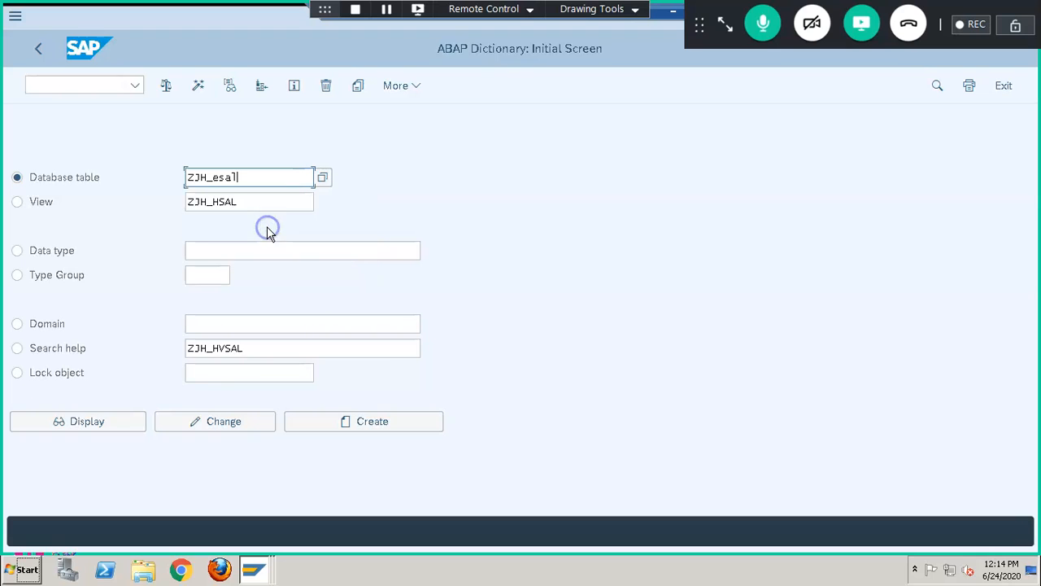
{"action": "left_click", "coordinate": [120, 425]}
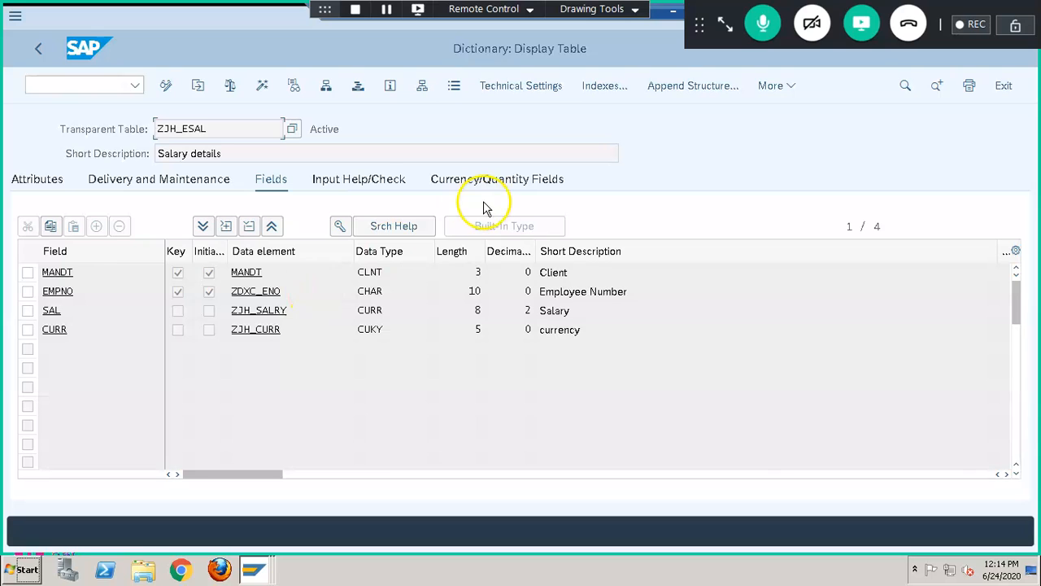
Review the input help and checks of ZJH_ESAL, following EMPNO's check table ZJH_EMPS and returning
{"action": "left_click", "coordinate": [360, 179]}
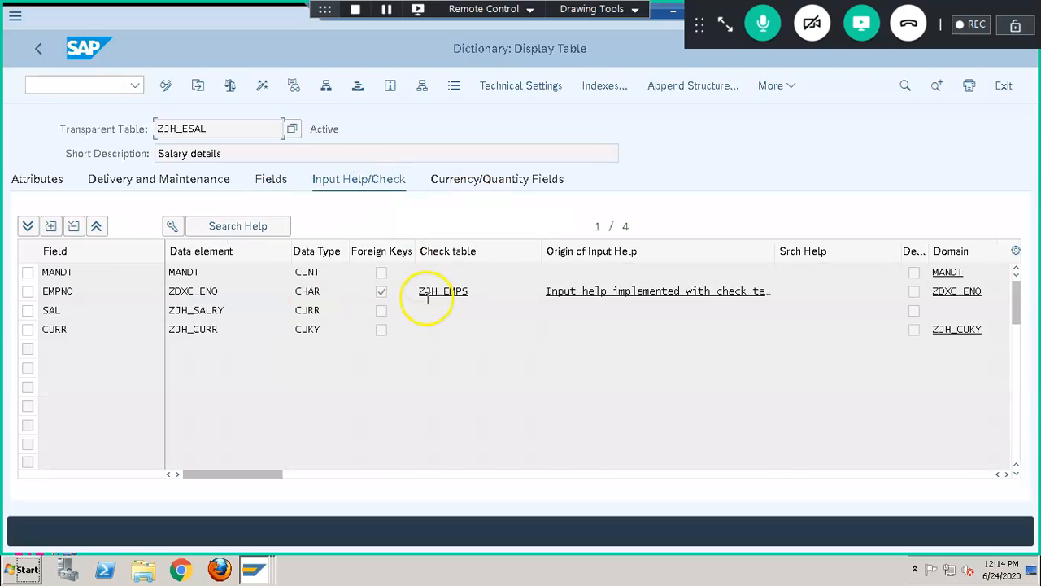
{"action": "left_click", "coordinate": [450, 291]}
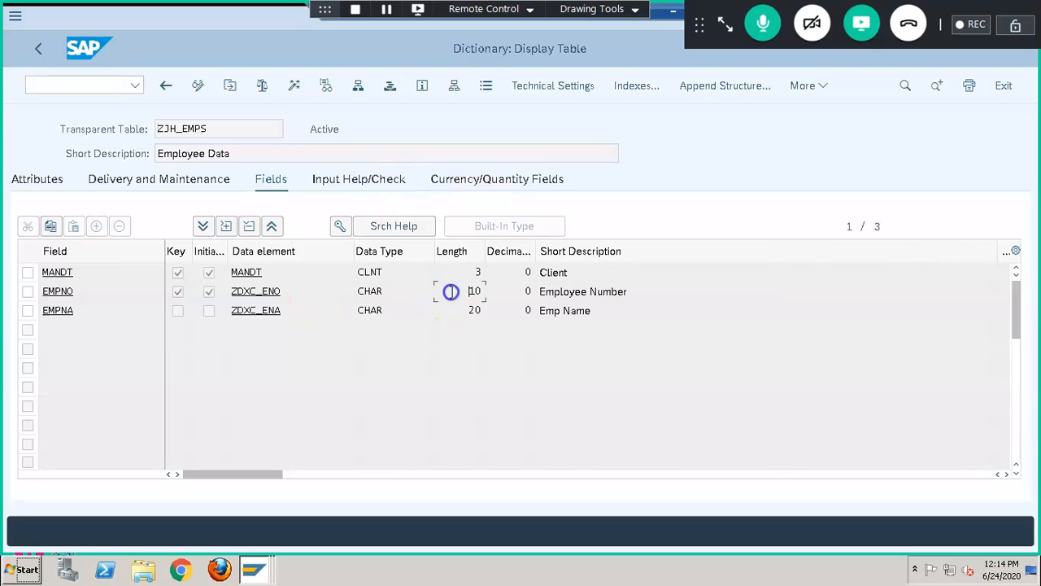
{"action": "left_click", "coordinate": [133, 311]}
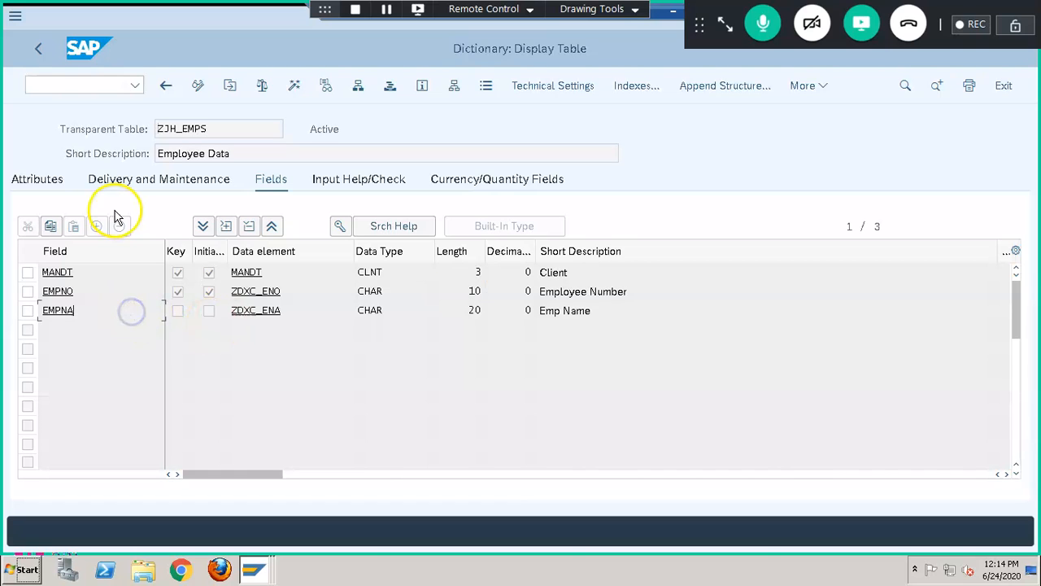
{"action": "left_click", "coordinate": [41, 50]}
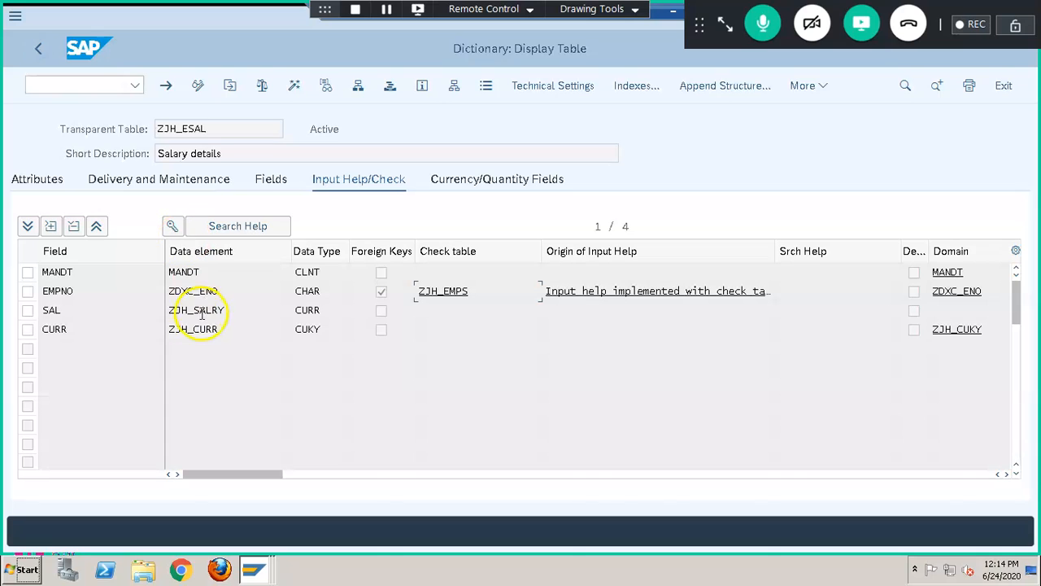
Check the view fields of help view ZJH_HSAL in the other session, and return to the table session
{"action": "left_click", "coordinate": [262, 573]}
{"action": "left_click", "coordinate": [258, 537]}
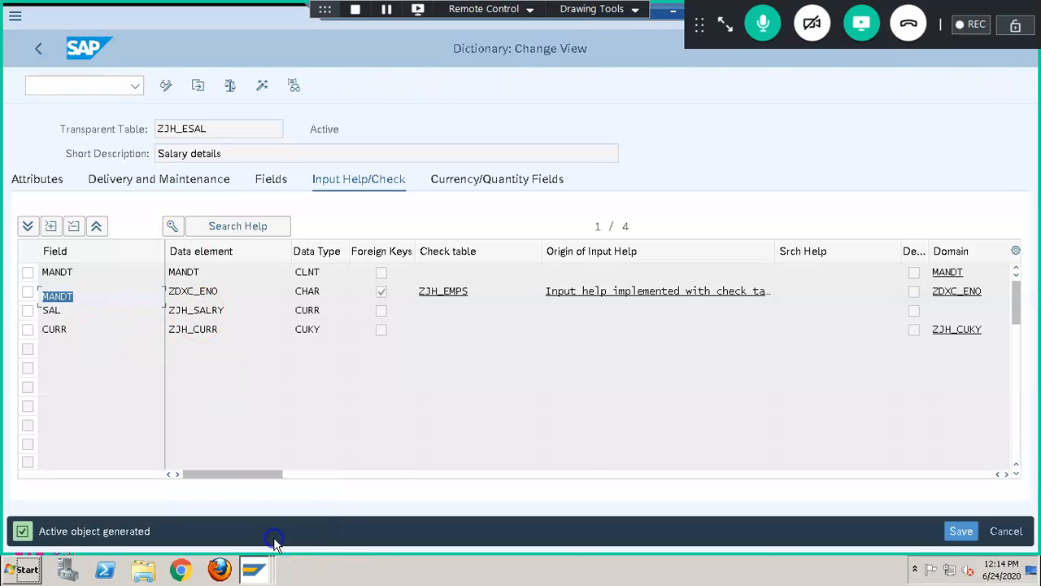
{"action": "left_click", "coordinate": [107, 392]}
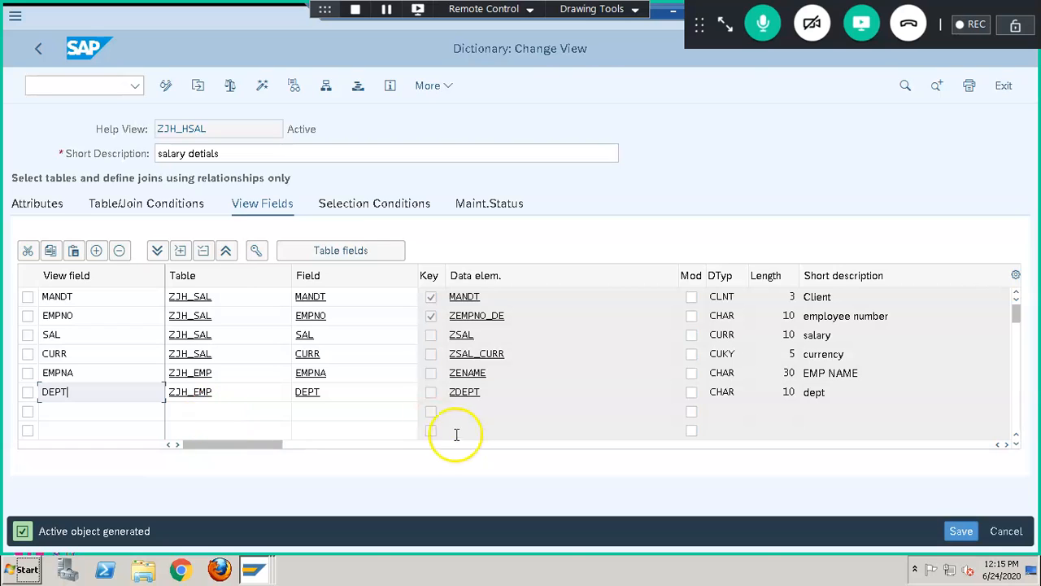
{"action": "key", "text": "alt+Tab"}
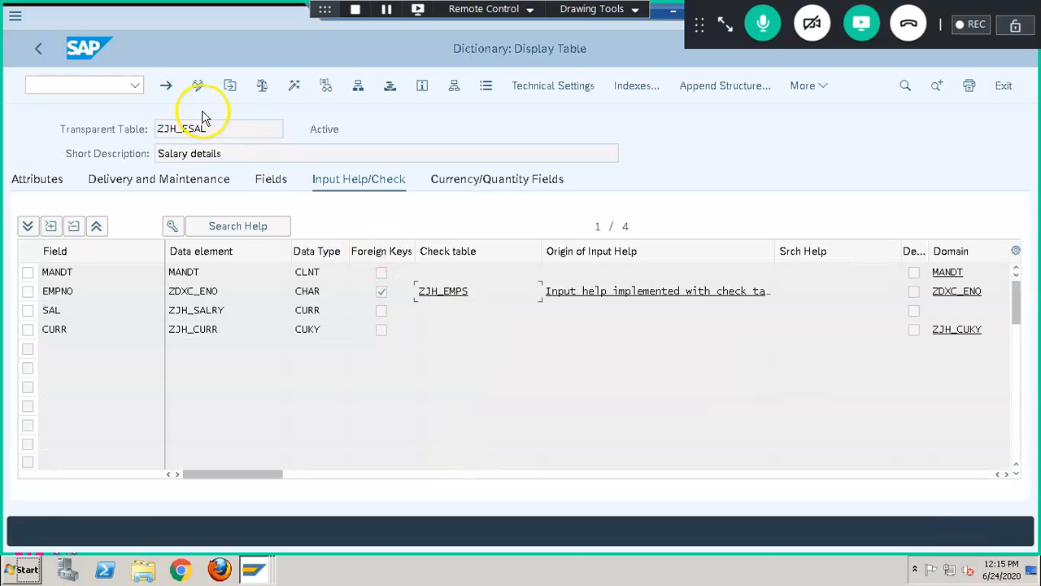
Display table ZJH_EMP, open data element ZDEPT of its DEPT field, and make its further characteristics editable
{"action": "left_click", "coordinate": [38, 48]}
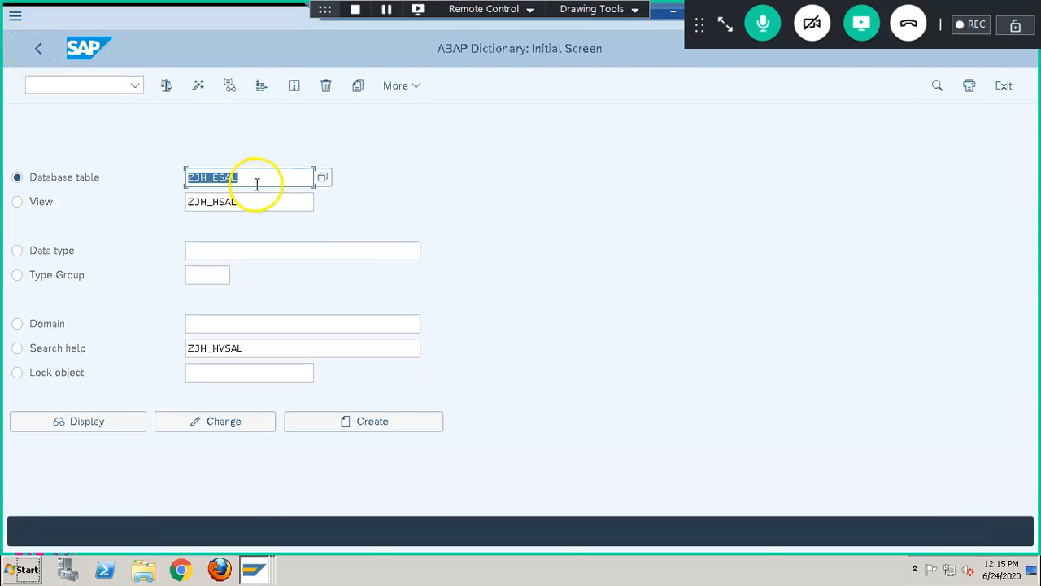
{"action": "type", "text": "zjh_emp"}
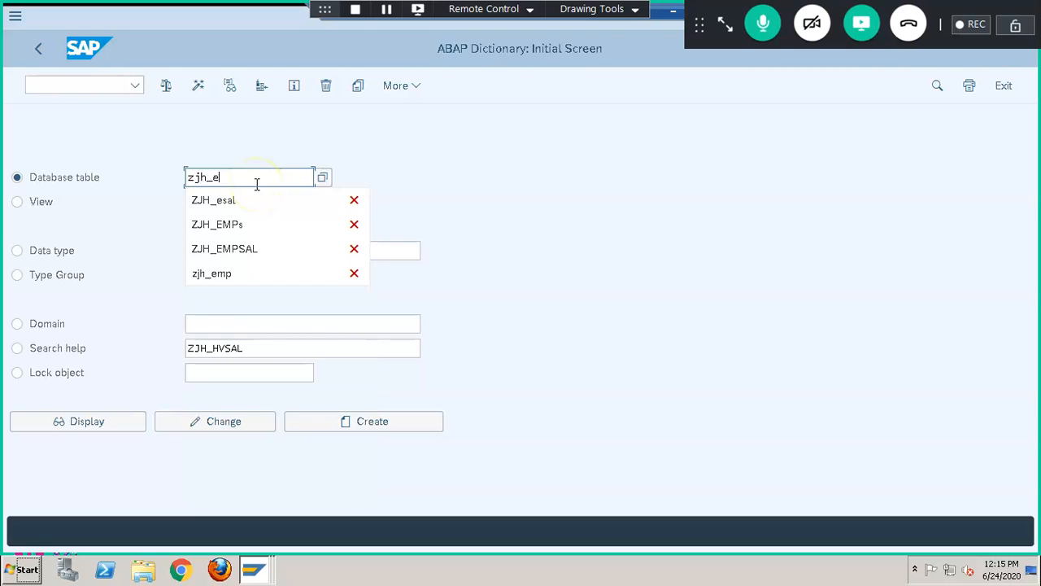
{"action": "left_click", "coordinate": [119, 427]}
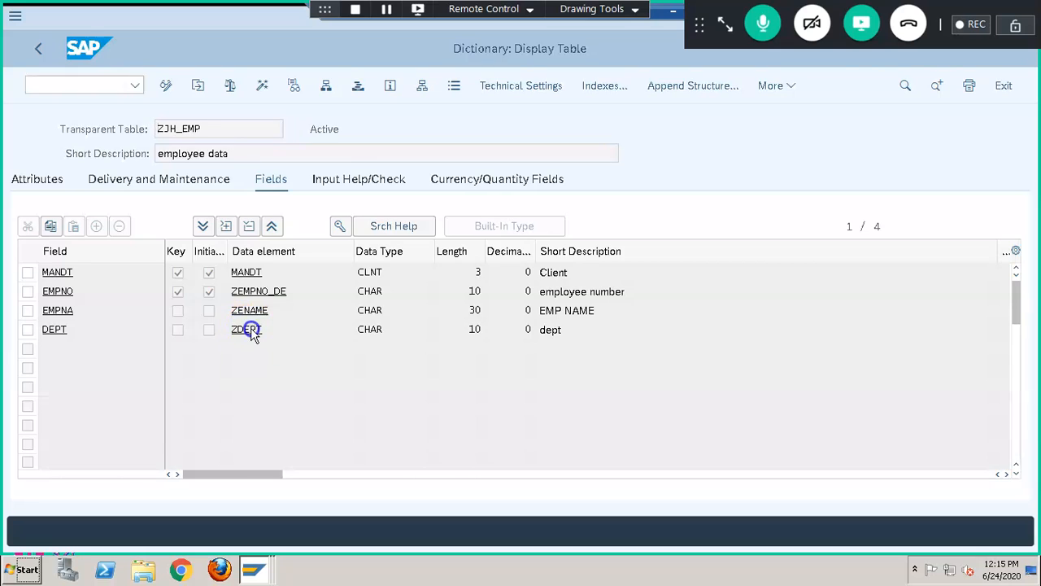
{"action": "left_click", "coordinate": [248, 330]}
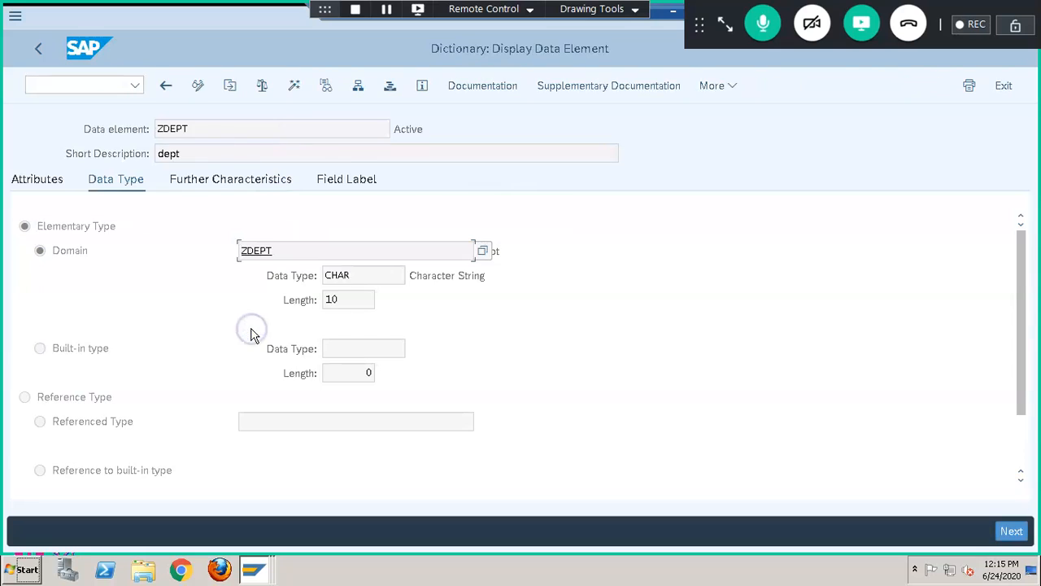
{"action": "left_click", "coordinate": [221, 180]}
{"action": "left_click", "coordinate": [244, 252]}
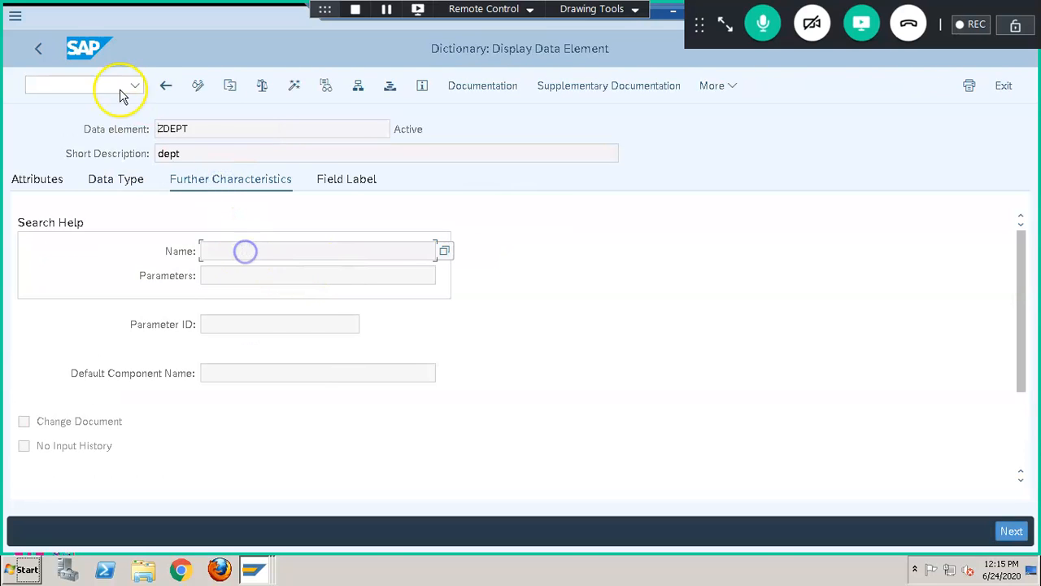
{"action": "left_click", "coordinate": [198, 86]}
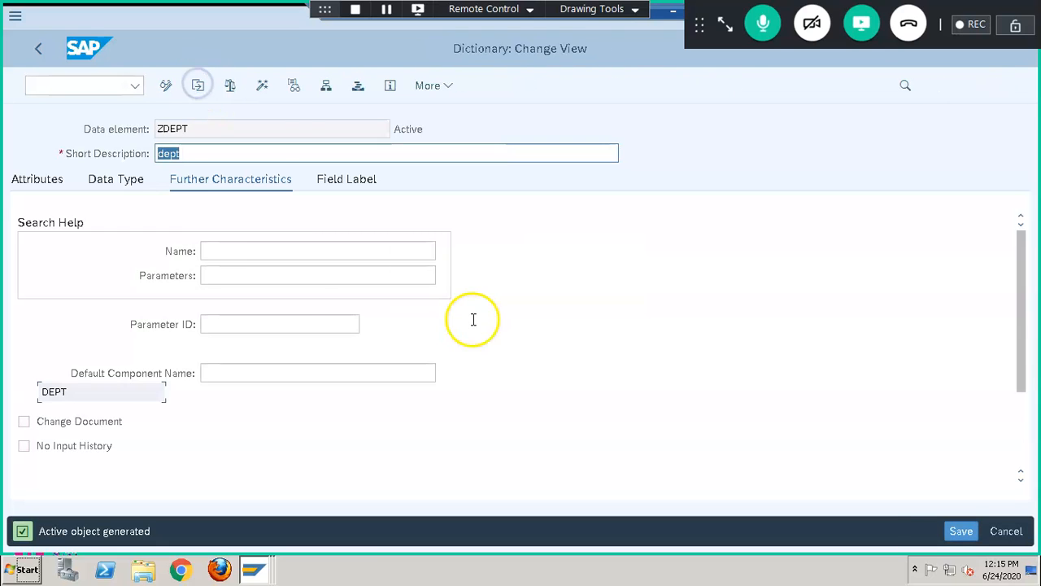
Copy the search help name ZJH_HVSAL from the ABAP Dictionary initial screen of the other session
{"action": "left_click", "coordinate": [46, 47]}
{"action": "left_click", "coordinate": [261, 349]}
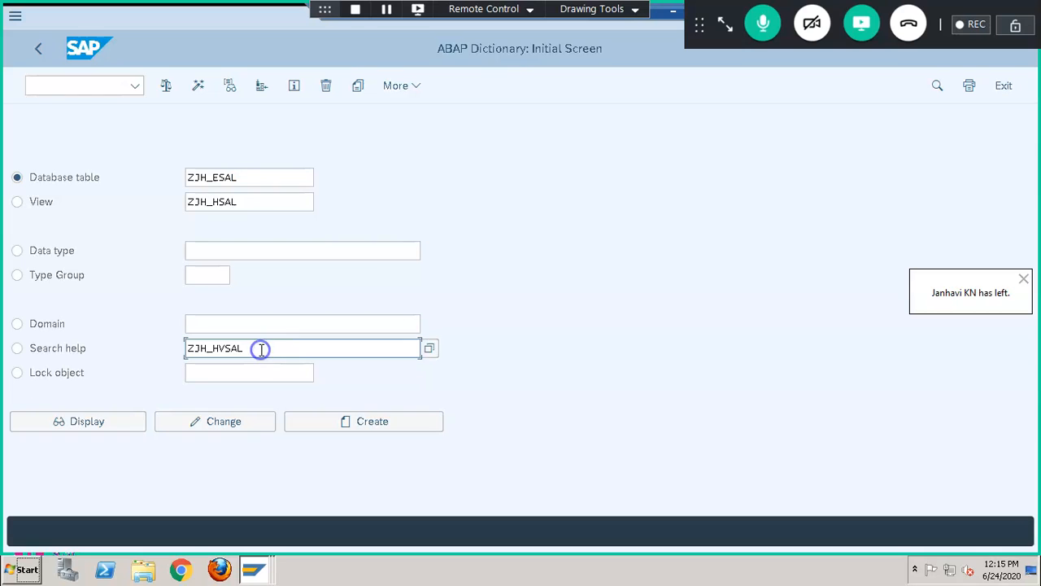
{"action": "left_click_drag", "start_coordinate": [199, 348], "coordinate": [177, 350]}
{"action": "key", "text": "ctrl+c"}
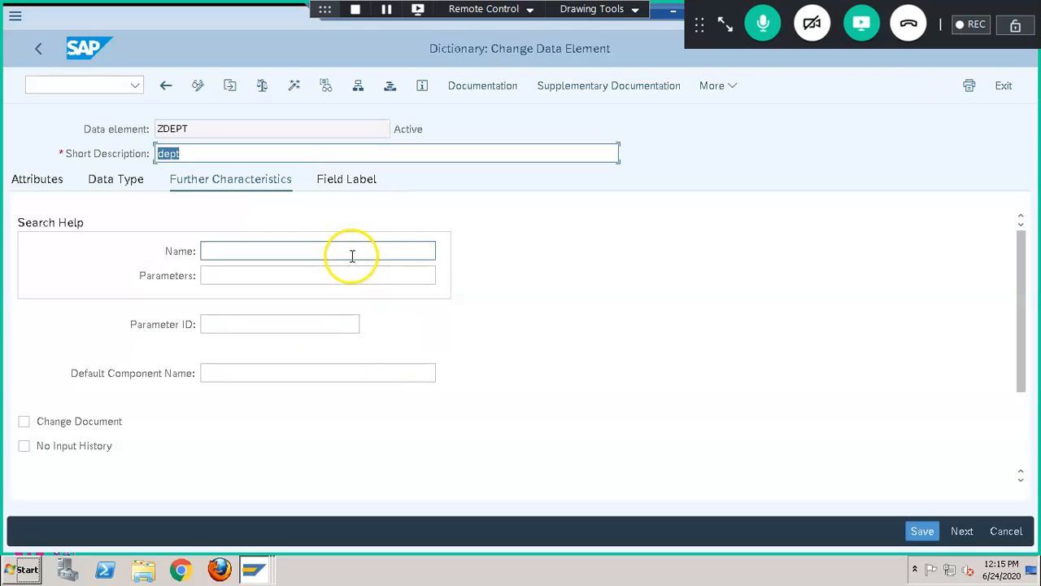
Assign search help ZJH_HVSAL with parameter DEPT to data element ZDEPT, and activate the data element
{"action": "left_click", "coordinate": [348, 255]}
{"action": "key", "text": "ctrl+v"}
{"action": "left_click", "coordinate": [334, 275]}
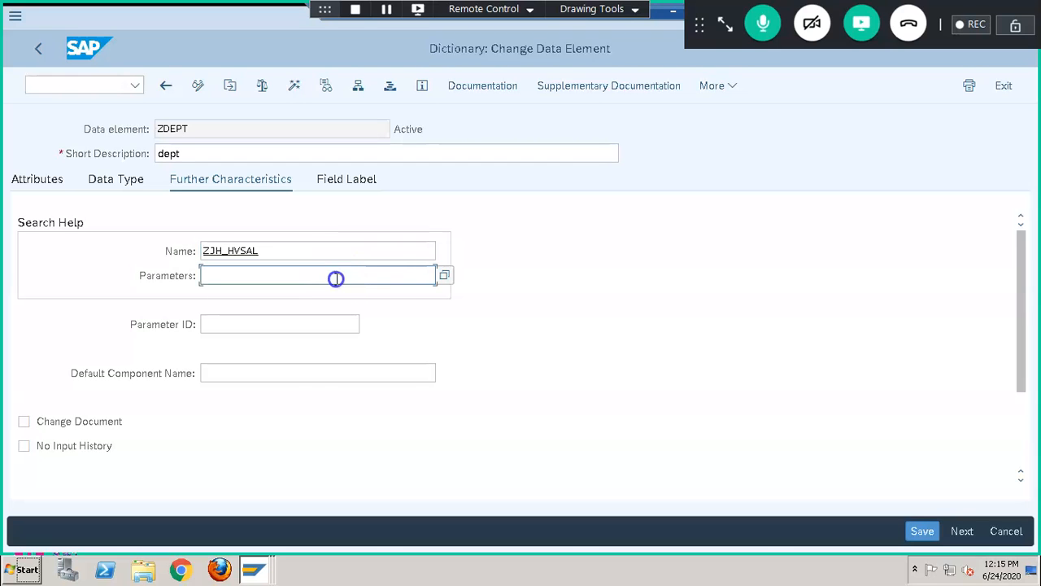
{"action": "left_click", "coordinate": [447, 276]}
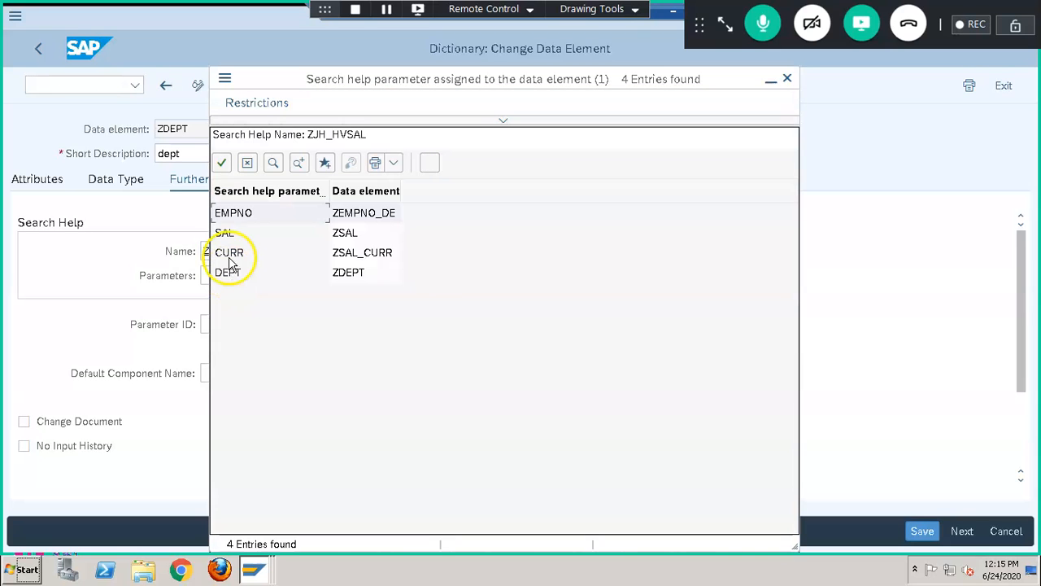
{"action": "left_click", "coordinate": [234, 272]}
{"action": "left_click", "coordinate": [291, 86]}
{"action": "key", "text": "Return"}
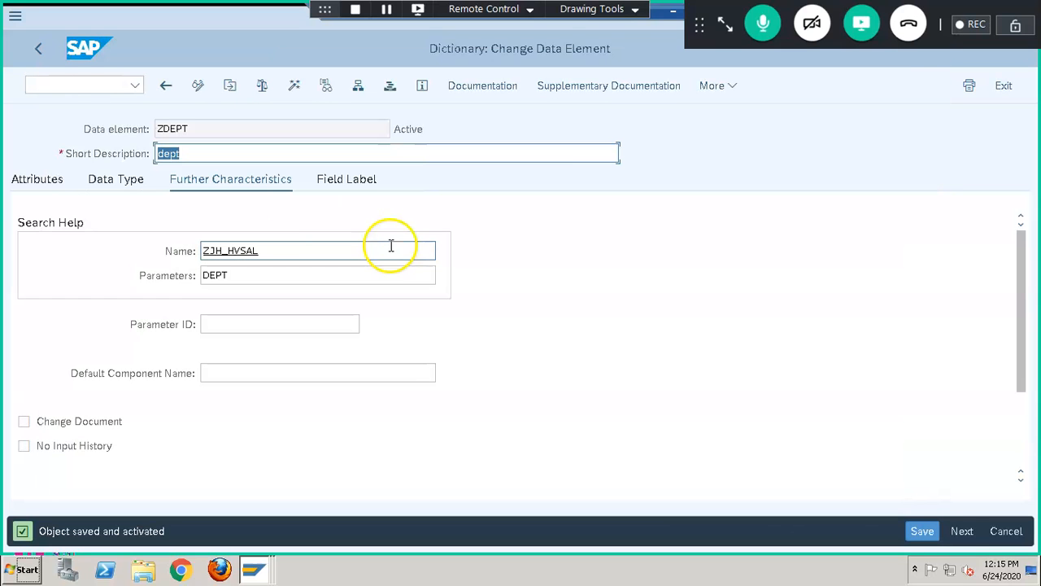
Open the data selection screen of table ZJH_EMP, check the value list offered for the DEPT field, and close the list
{"action": "left_click", "coordinate": [39, 48]}
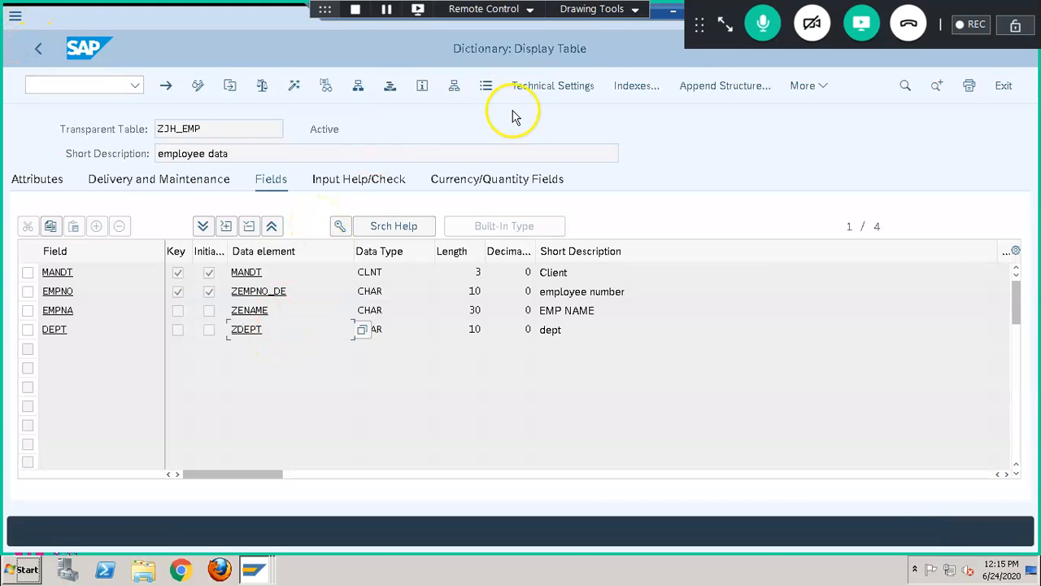
{"action": "left_click", "coordinate": [485, 87]}
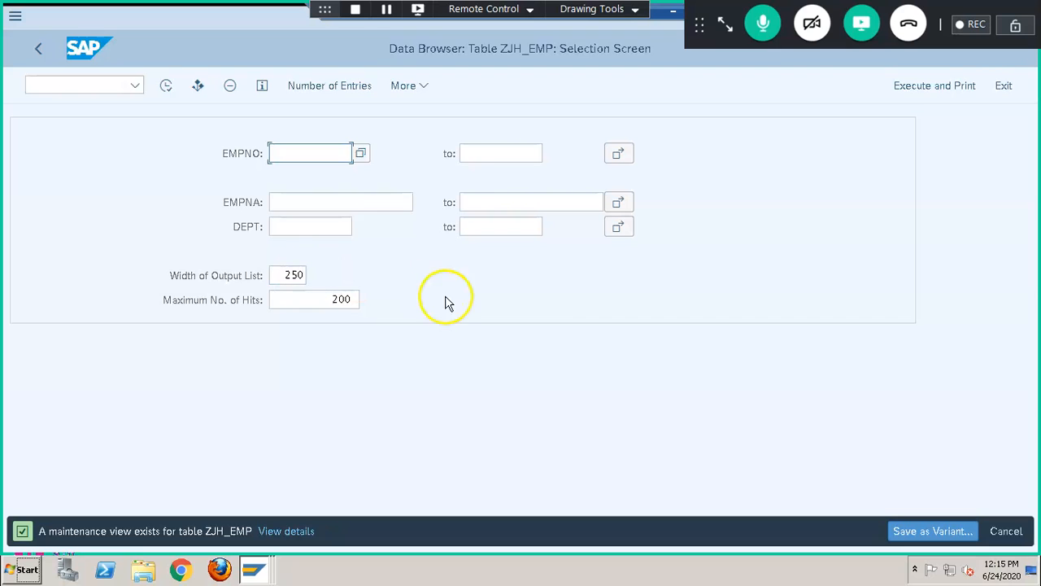
{"action": "left_click", "coordinate": [331, 228]}
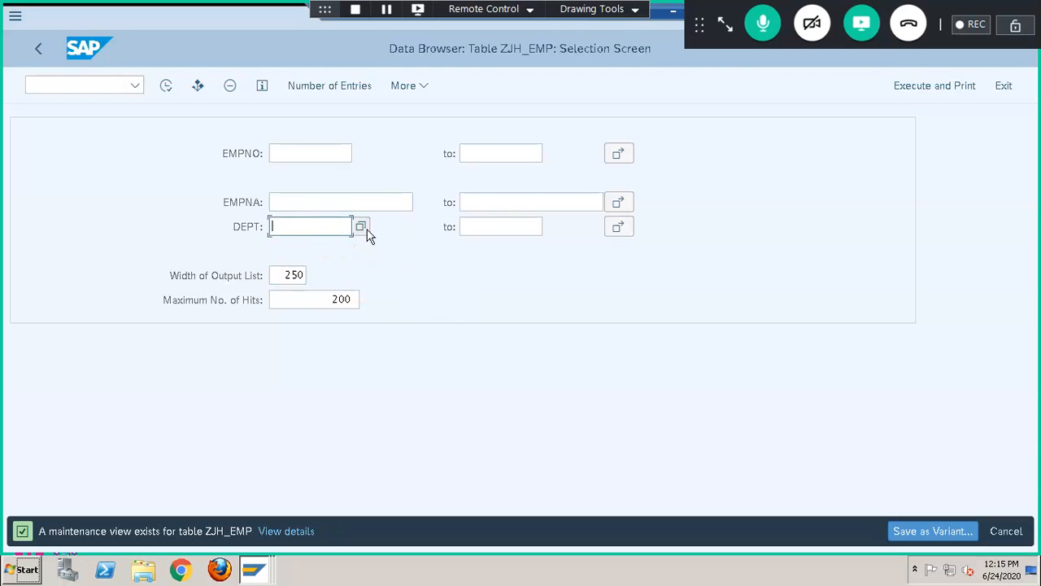
{"action": "left_click", "coordinate": [364, 229]}
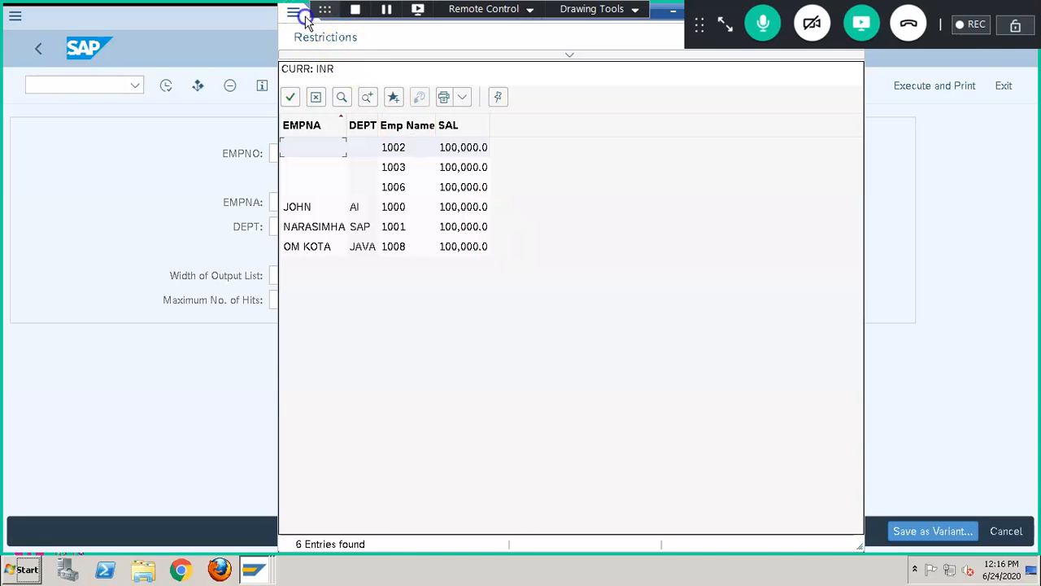
{"action": "left_click_drag", "start_coordinate": [306, 20], "coordinate": [186, 178]}
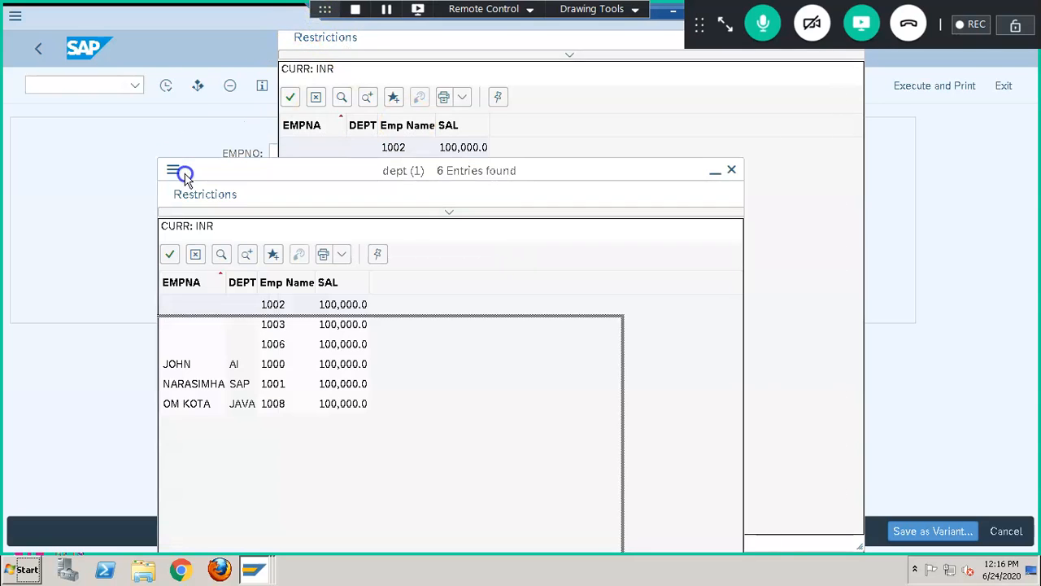
{"action": "left_click", "coordinate": [731, 170]}
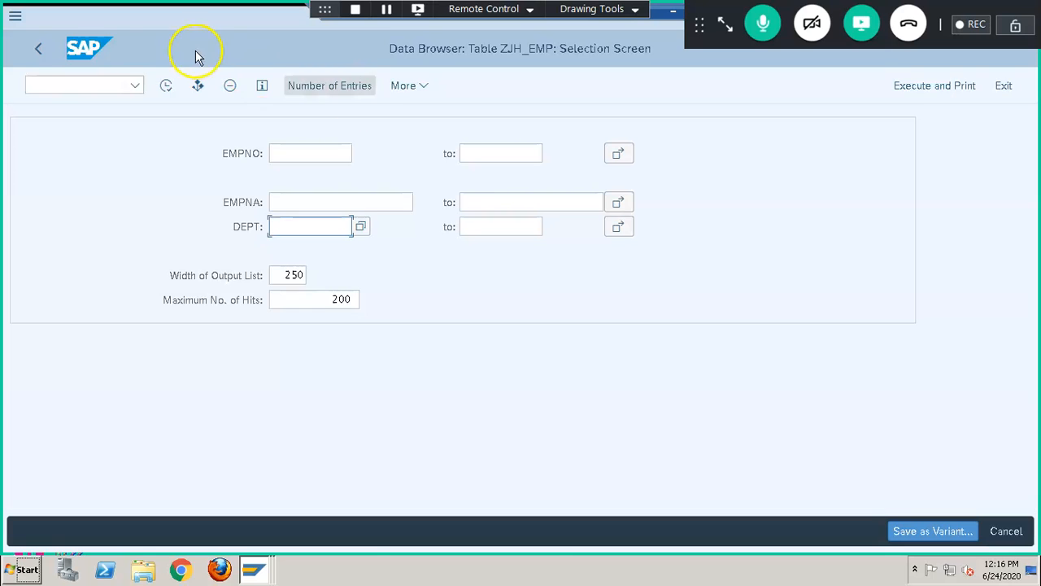
Return to the ABAP Dictionary initial screen and select view ZJH_HSAL as the object
{"action": "left_click", "coordinate": [40, 50]}
{"action": "left_click", "coordinate": [41, 51]}
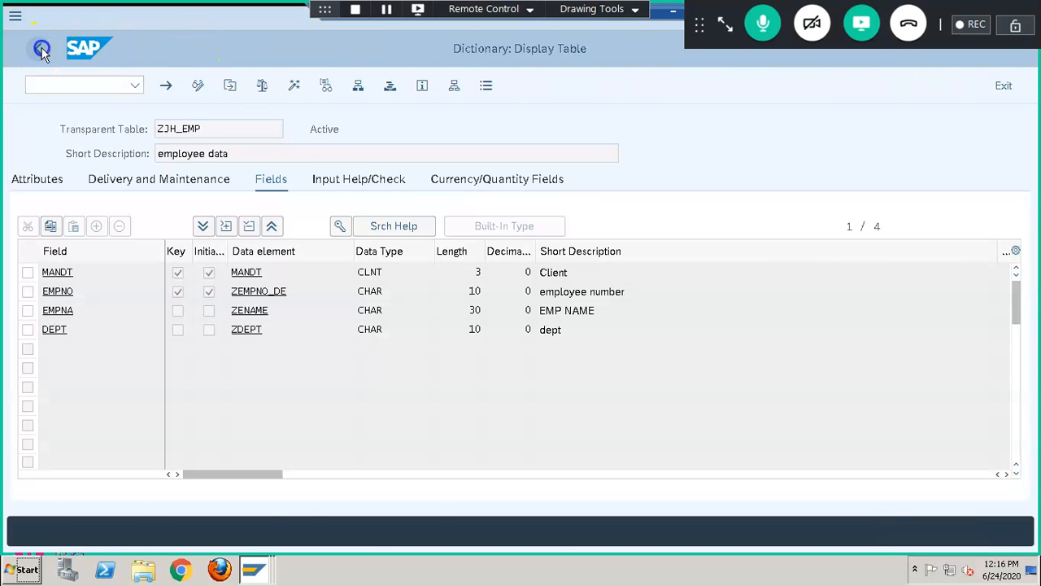
{"action": "left_click", "coordinate": [34, 207]}
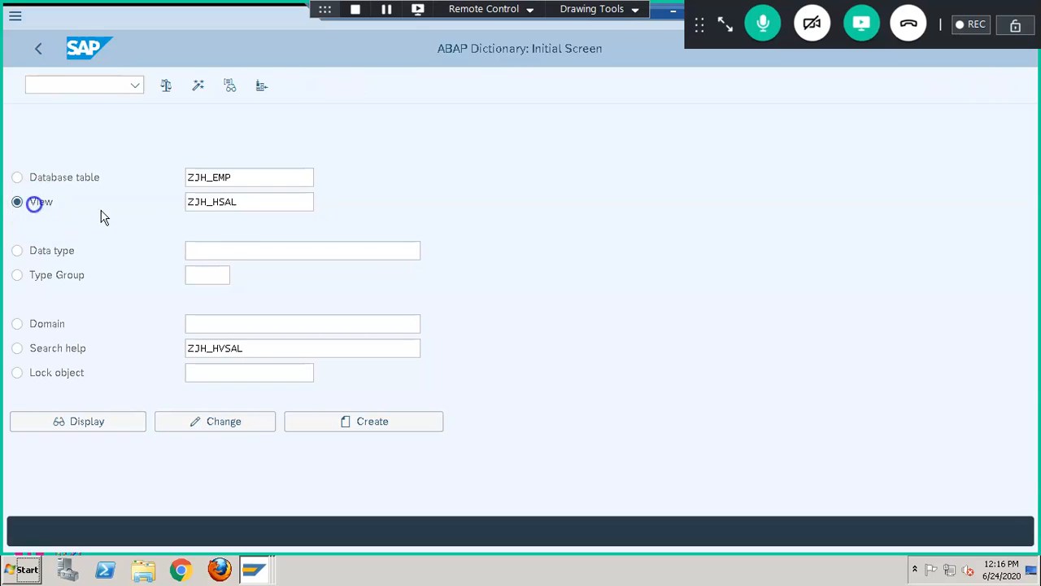
{"action": "left_click", "coordinate": [260, 205]}
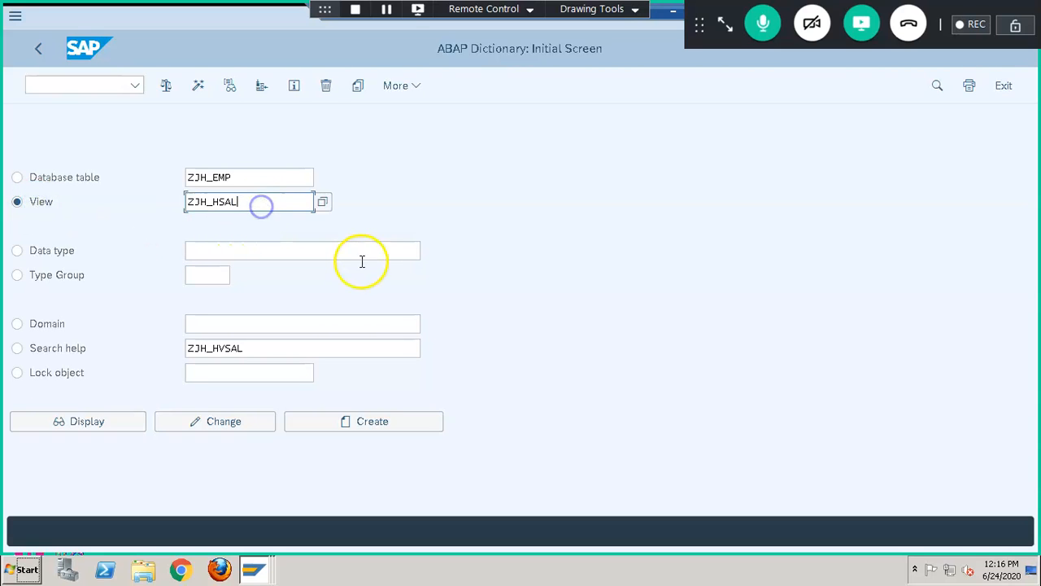